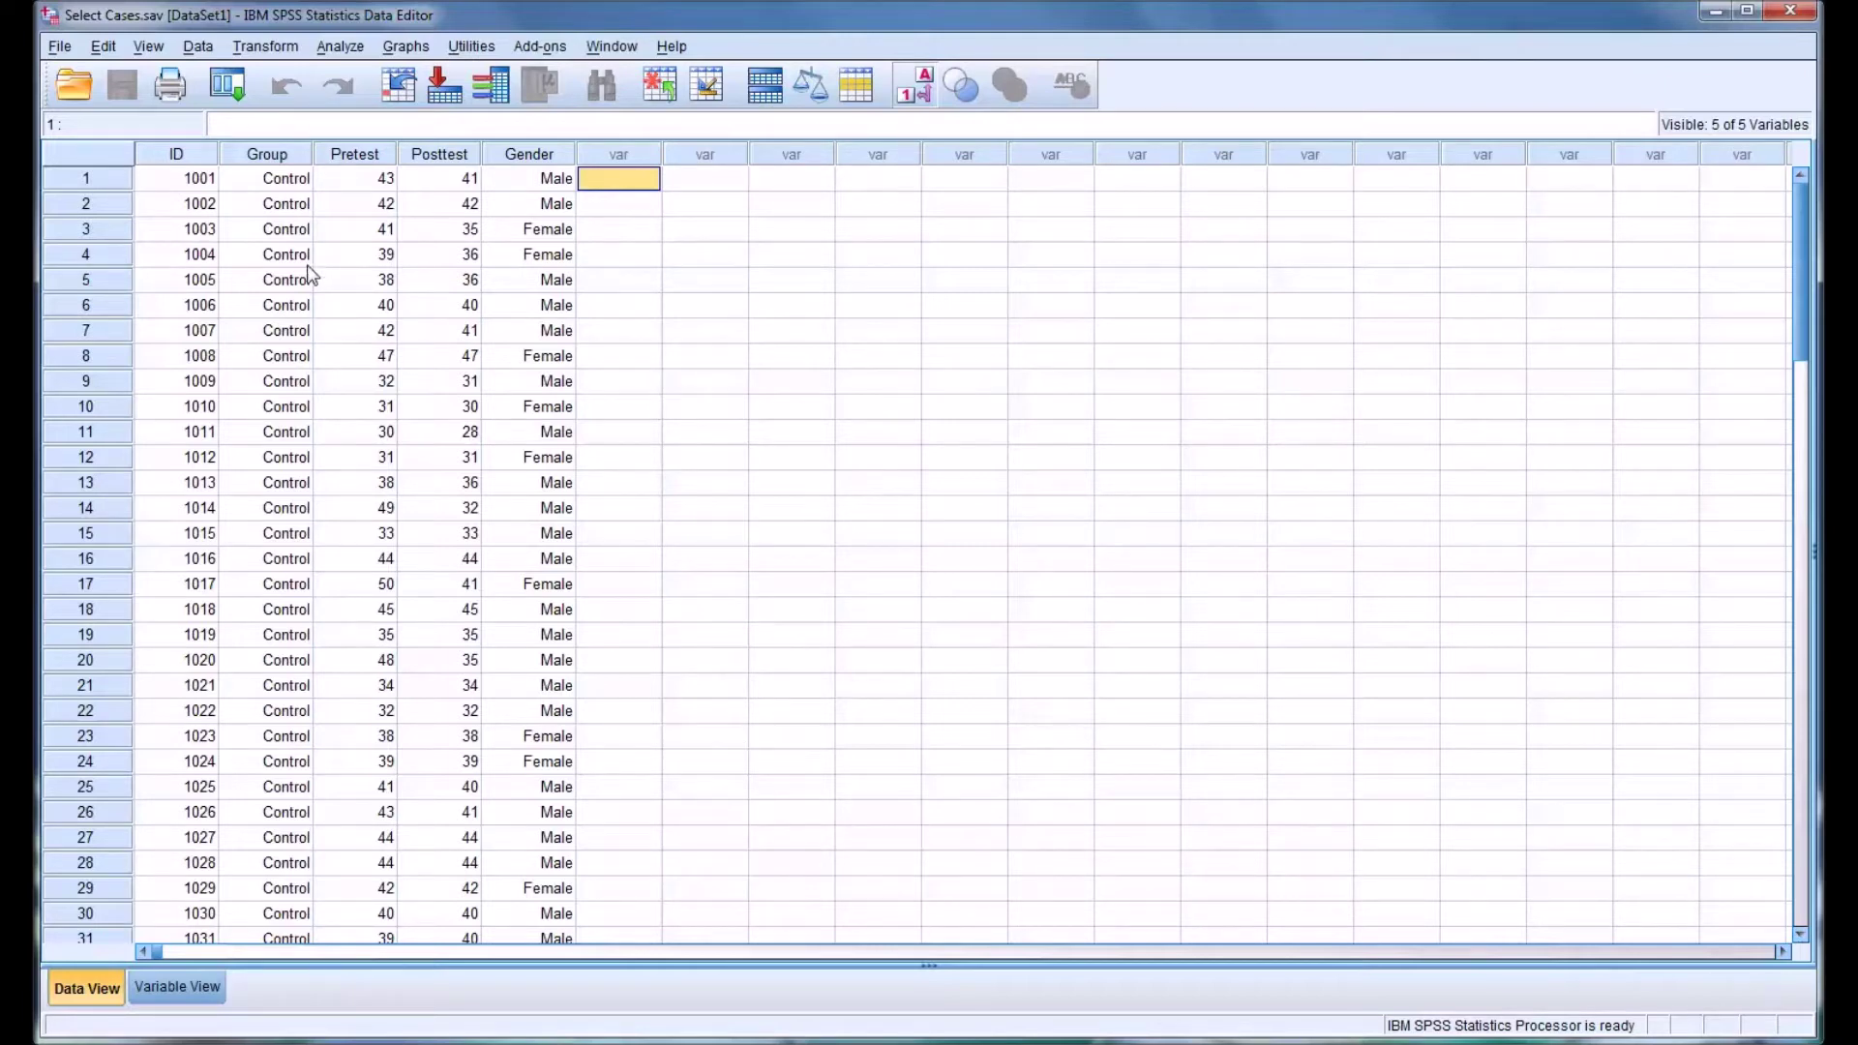
Select the ID, Group, Pretest, Posttest and Gender columns in turn, then clear the selection.
left_click(172, 153)
left_click(269, 154)
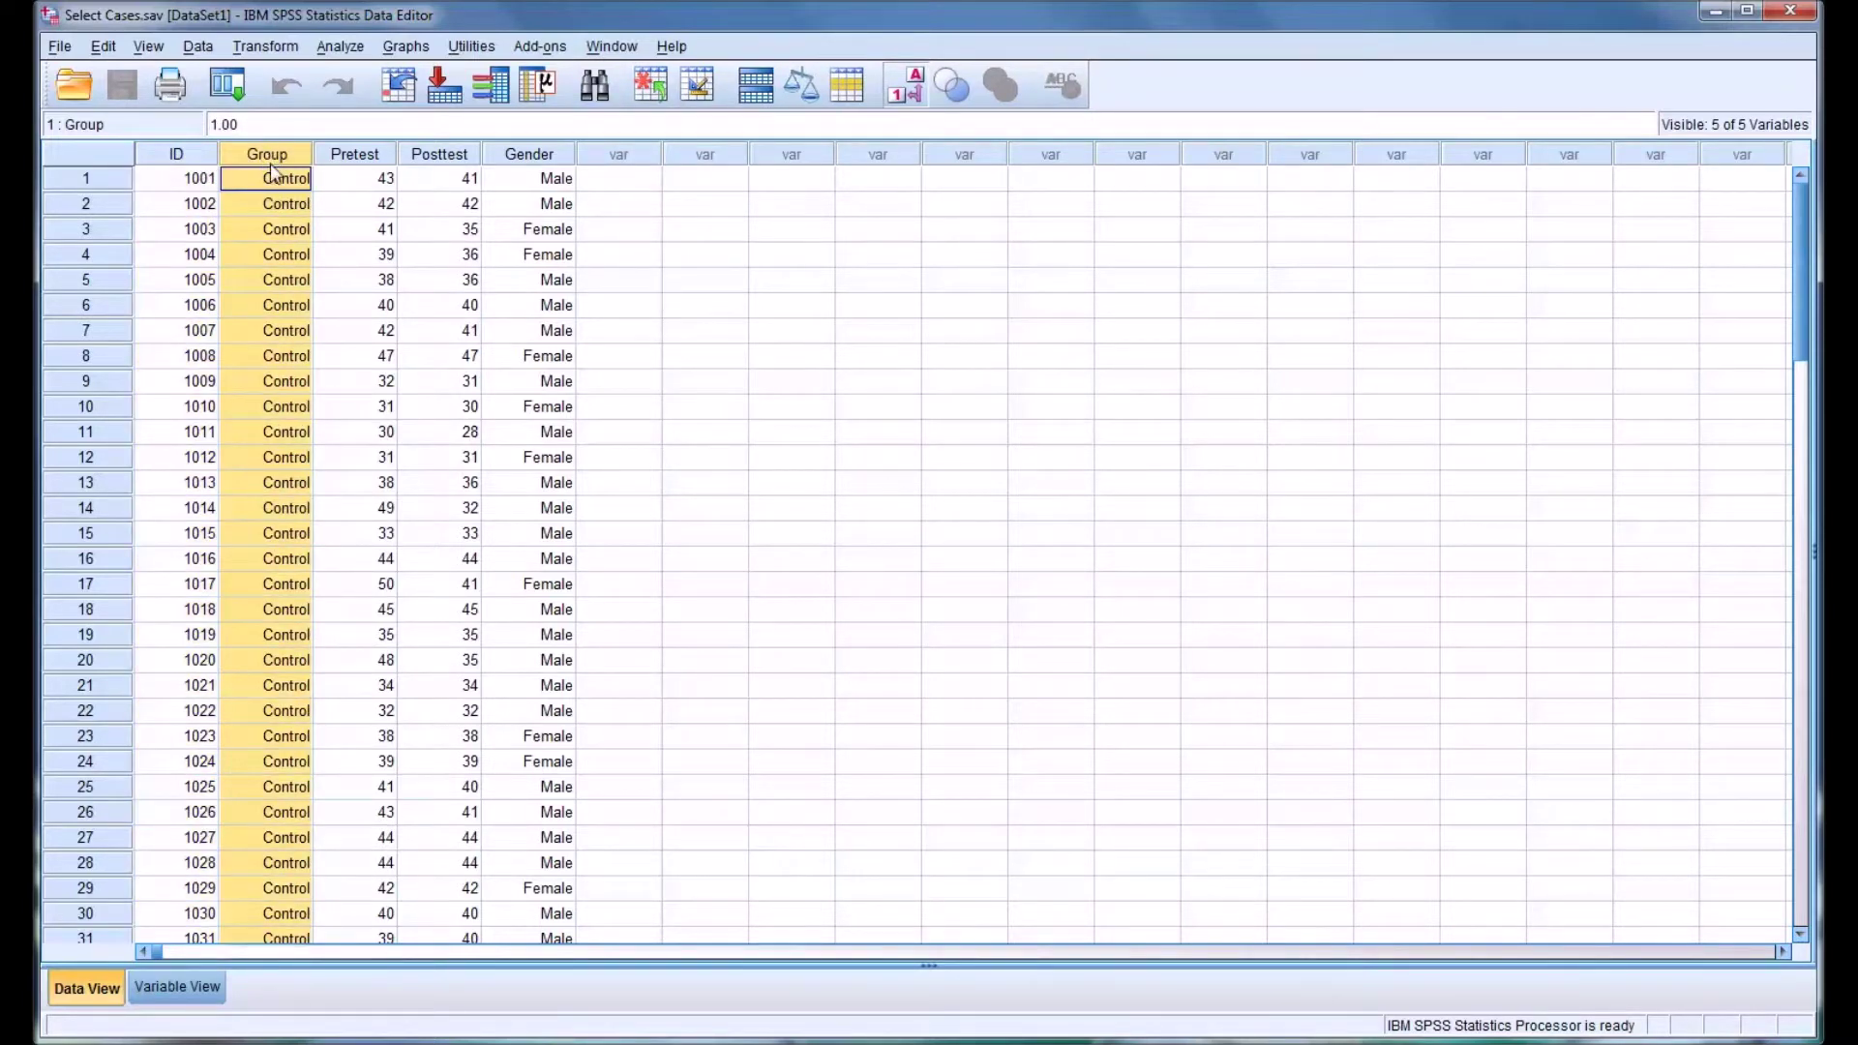
scroll(282, 292, "down", 4)
scroll(282, 292, "down", 5)
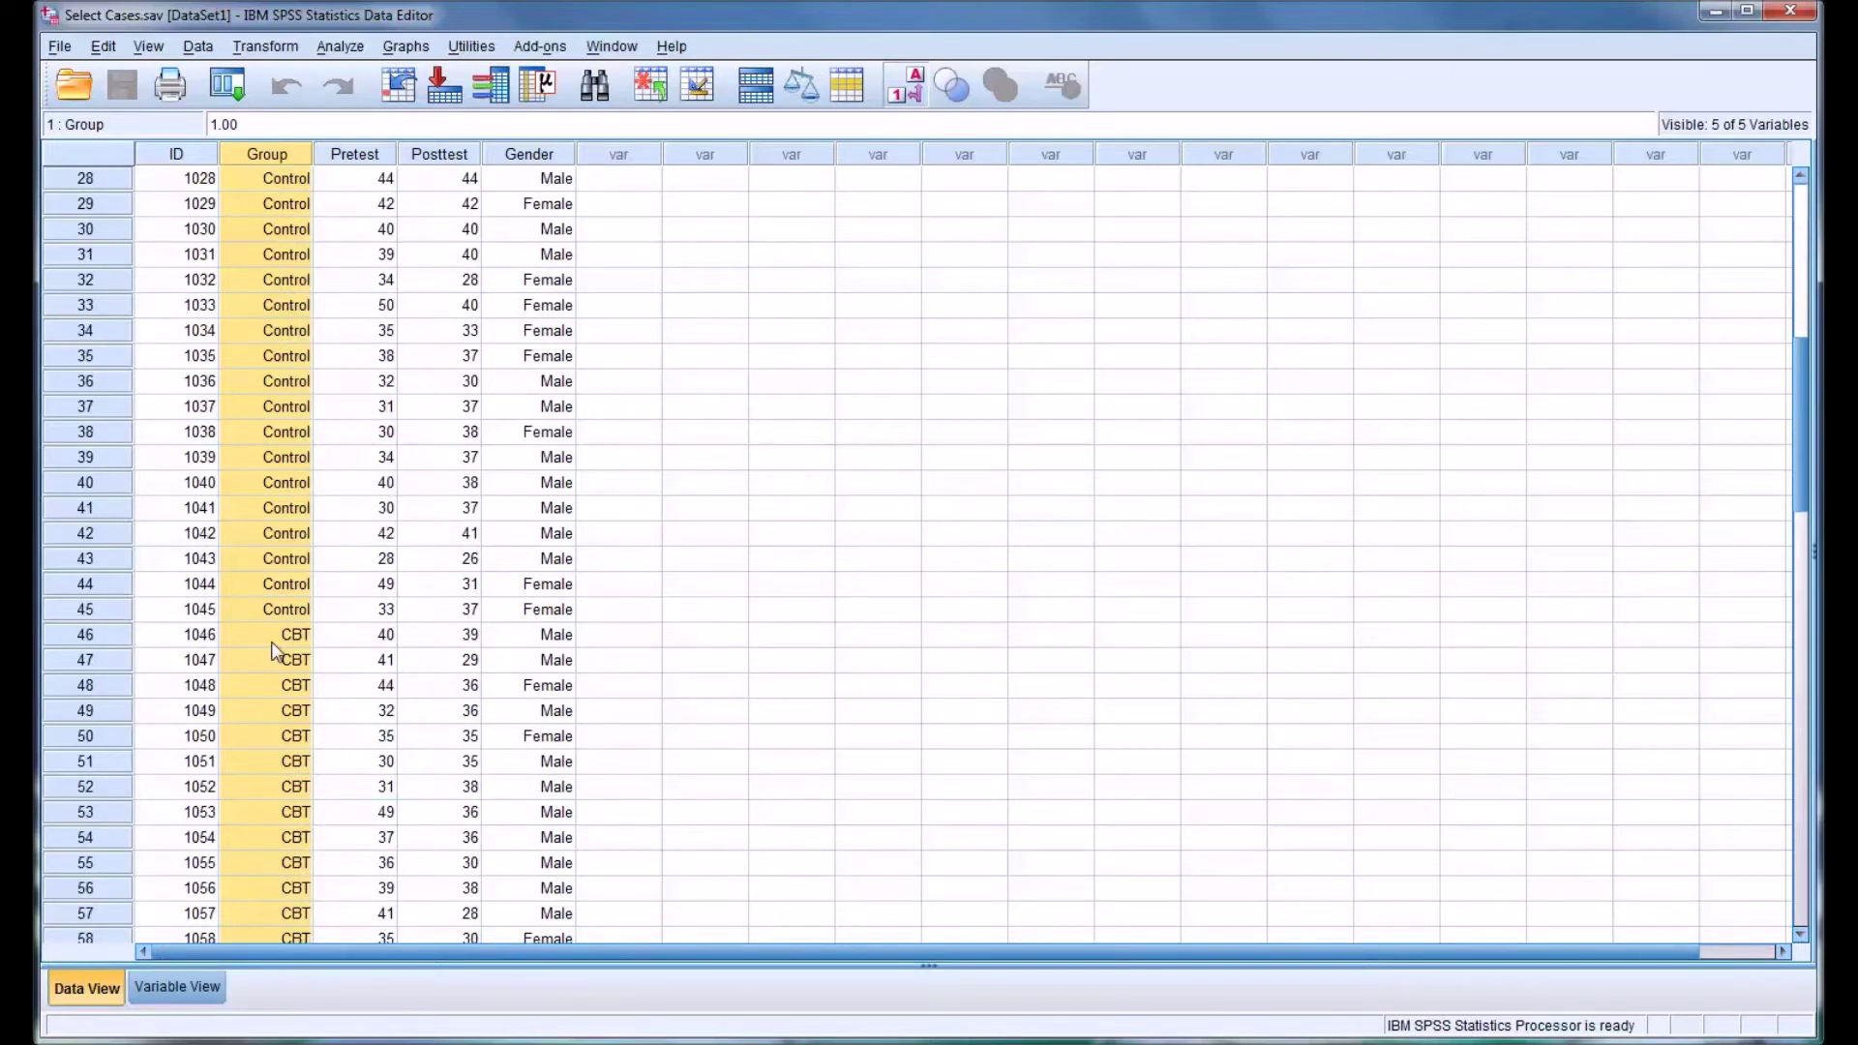
scroll(270, 642, "up", 9)
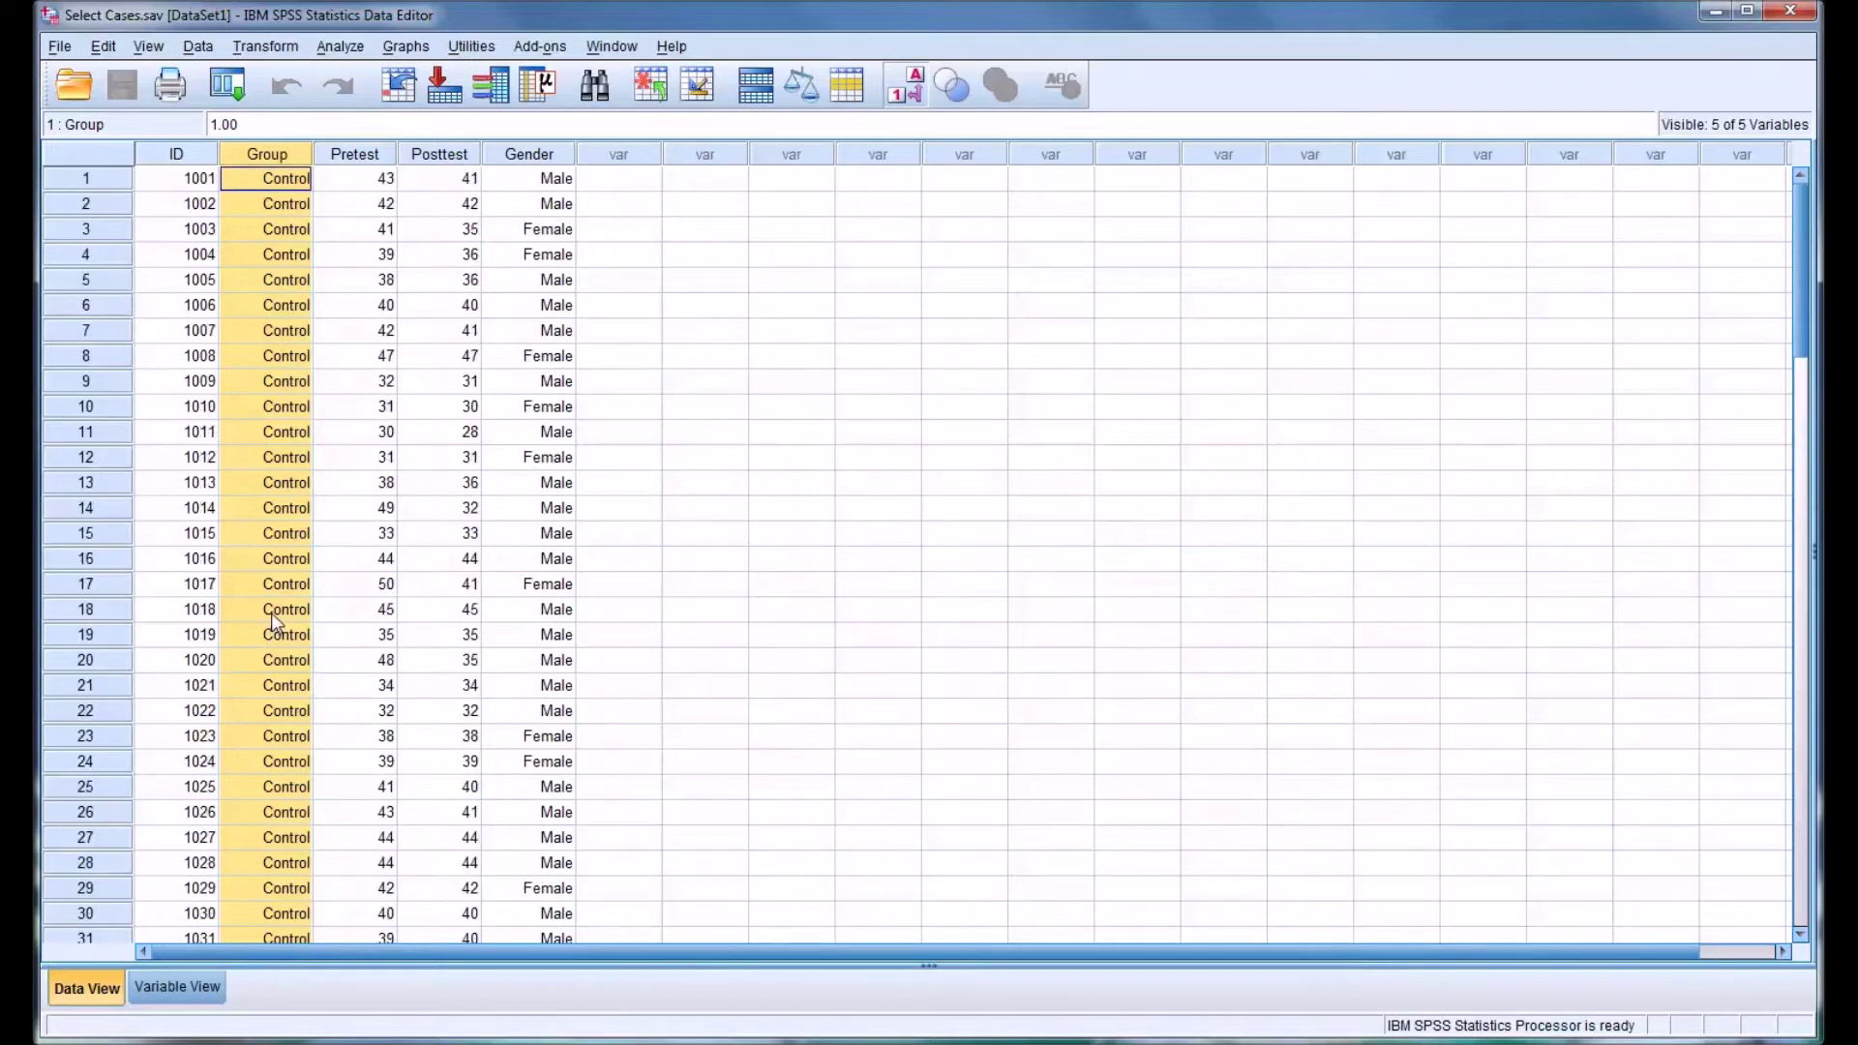
left_click(354, 155)
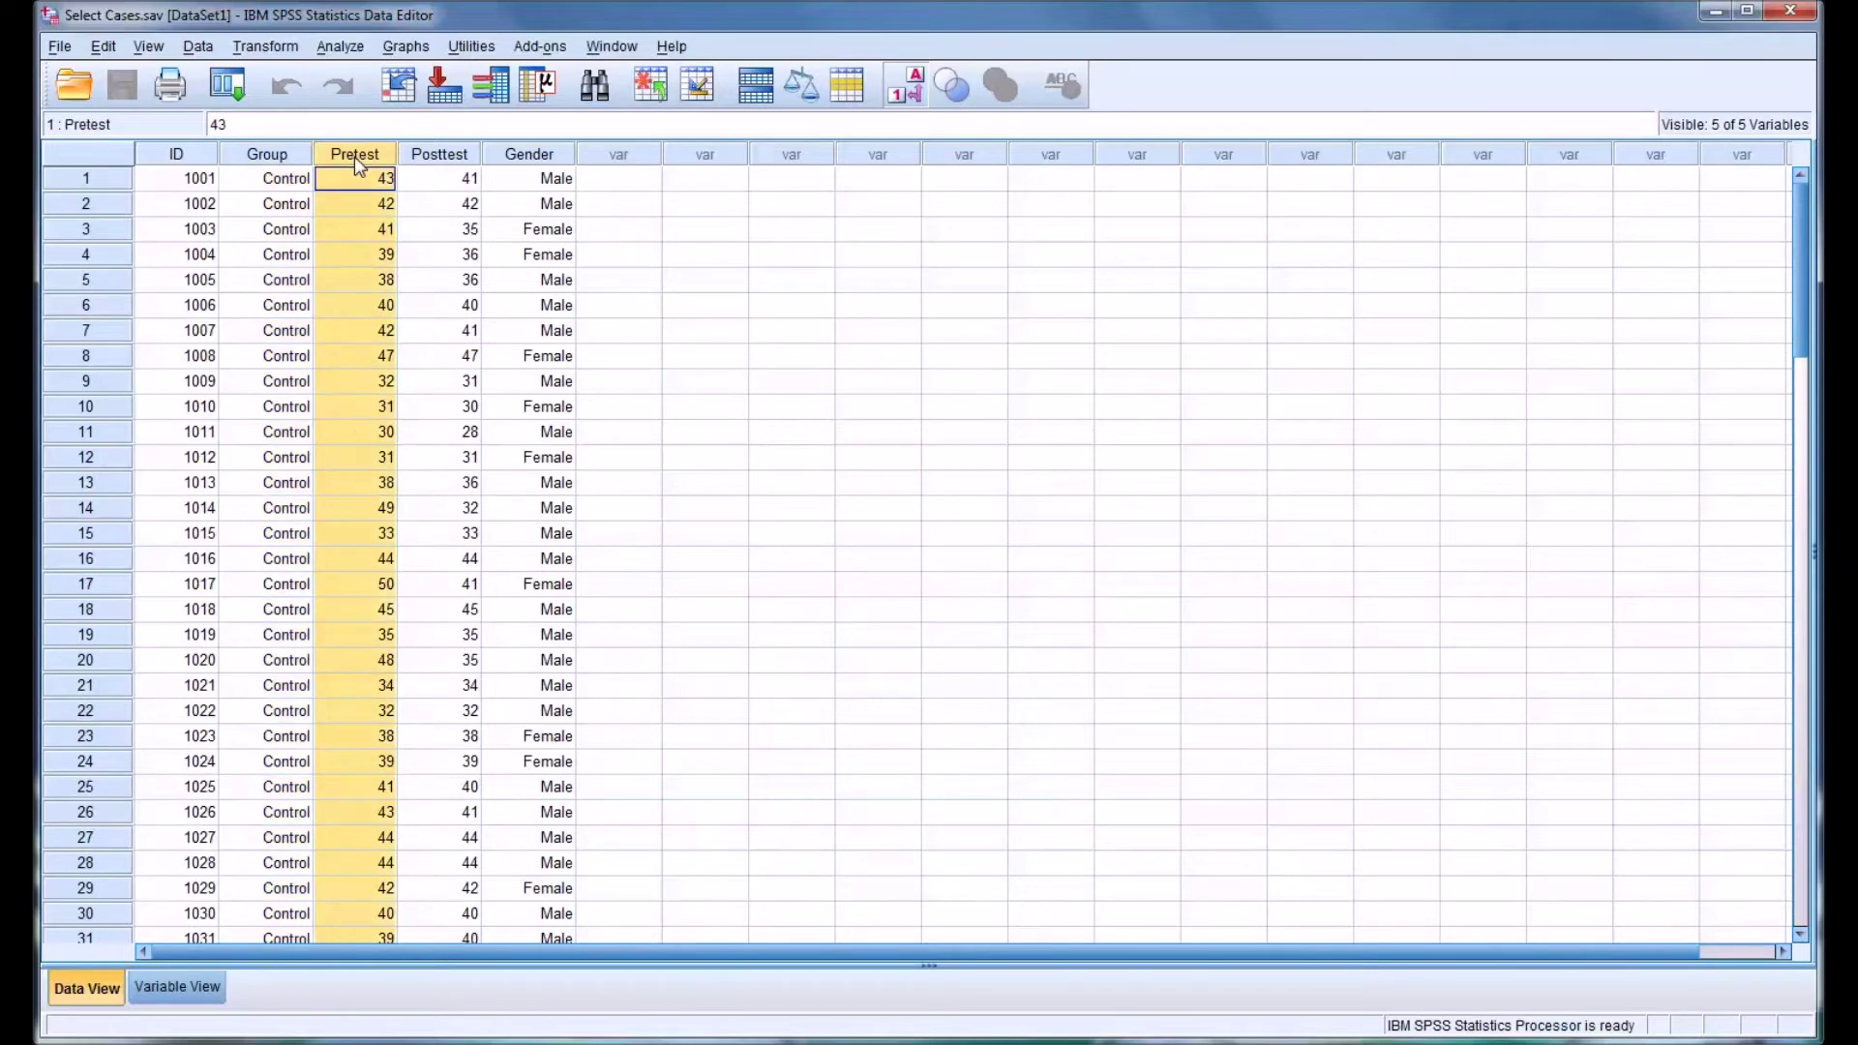
left_click(429, 158)
left_click(534, 160)
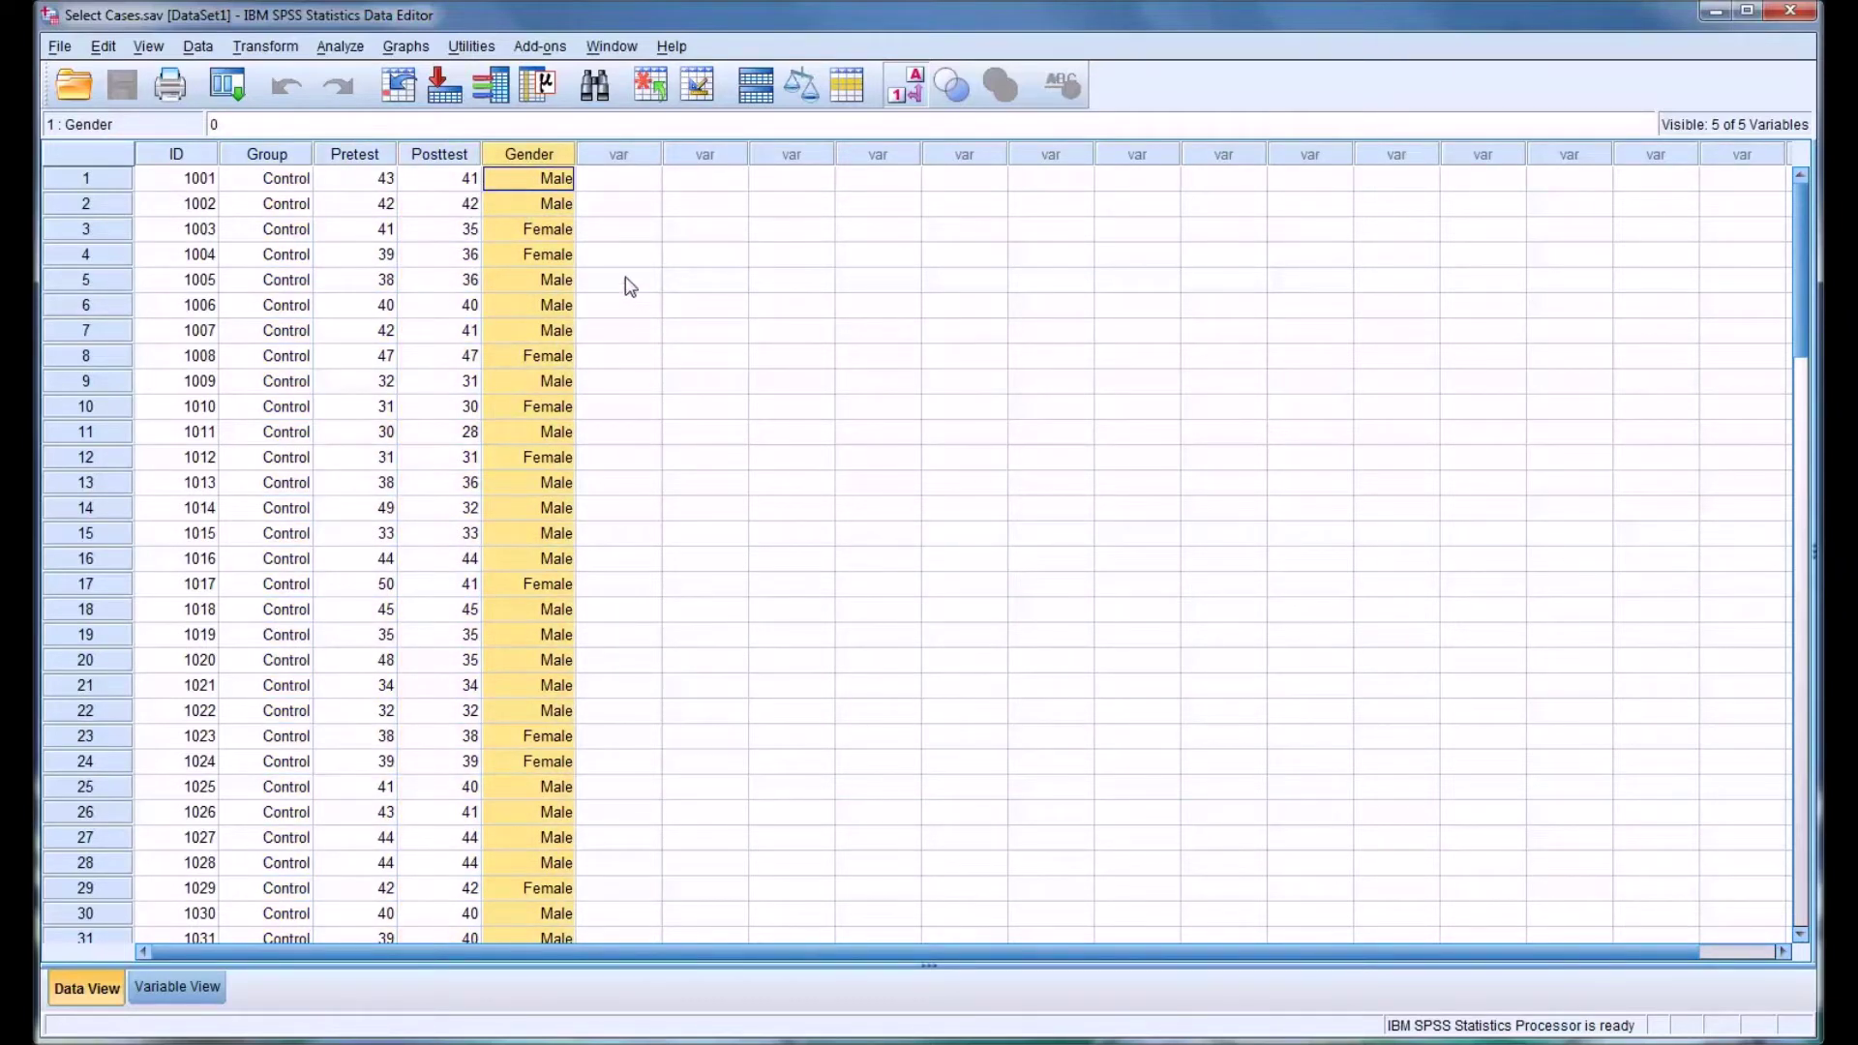
left_click(600, 181)
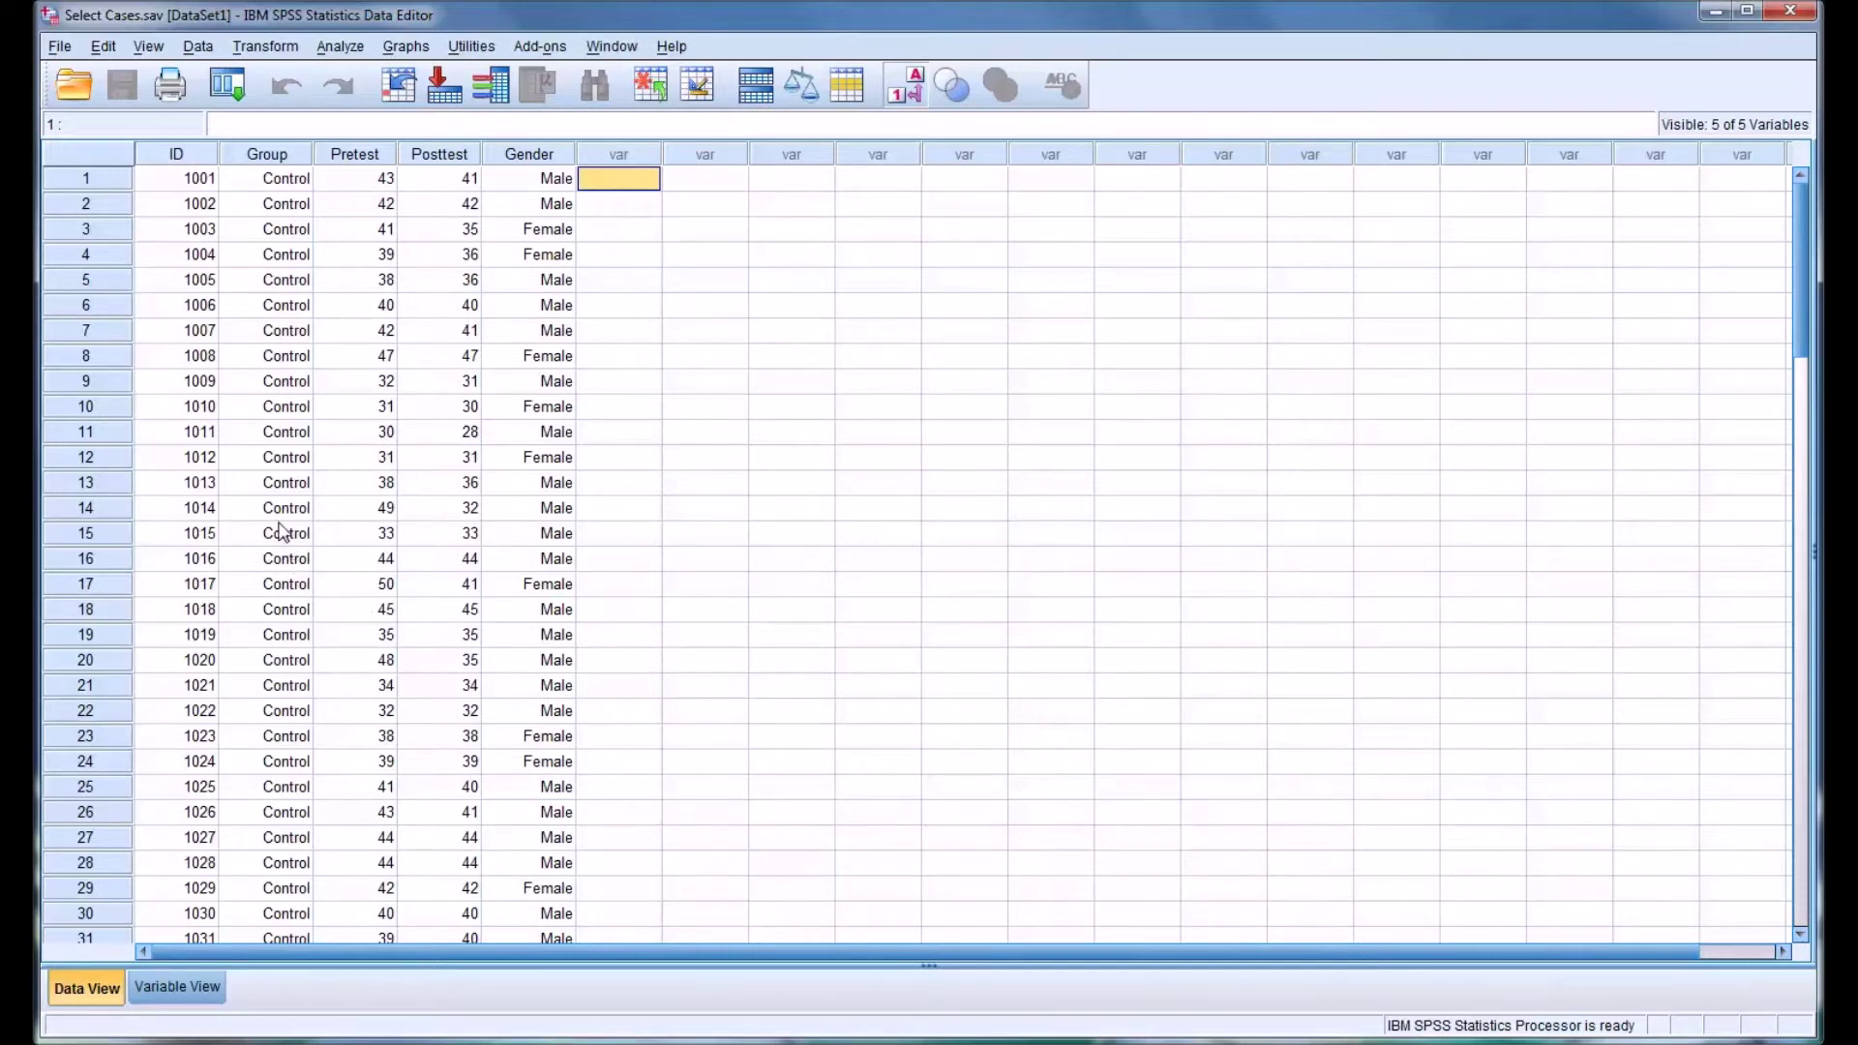
Check the stored Gender values for row 1 and for a Female case.
scroll(281, 530, "down", 8)
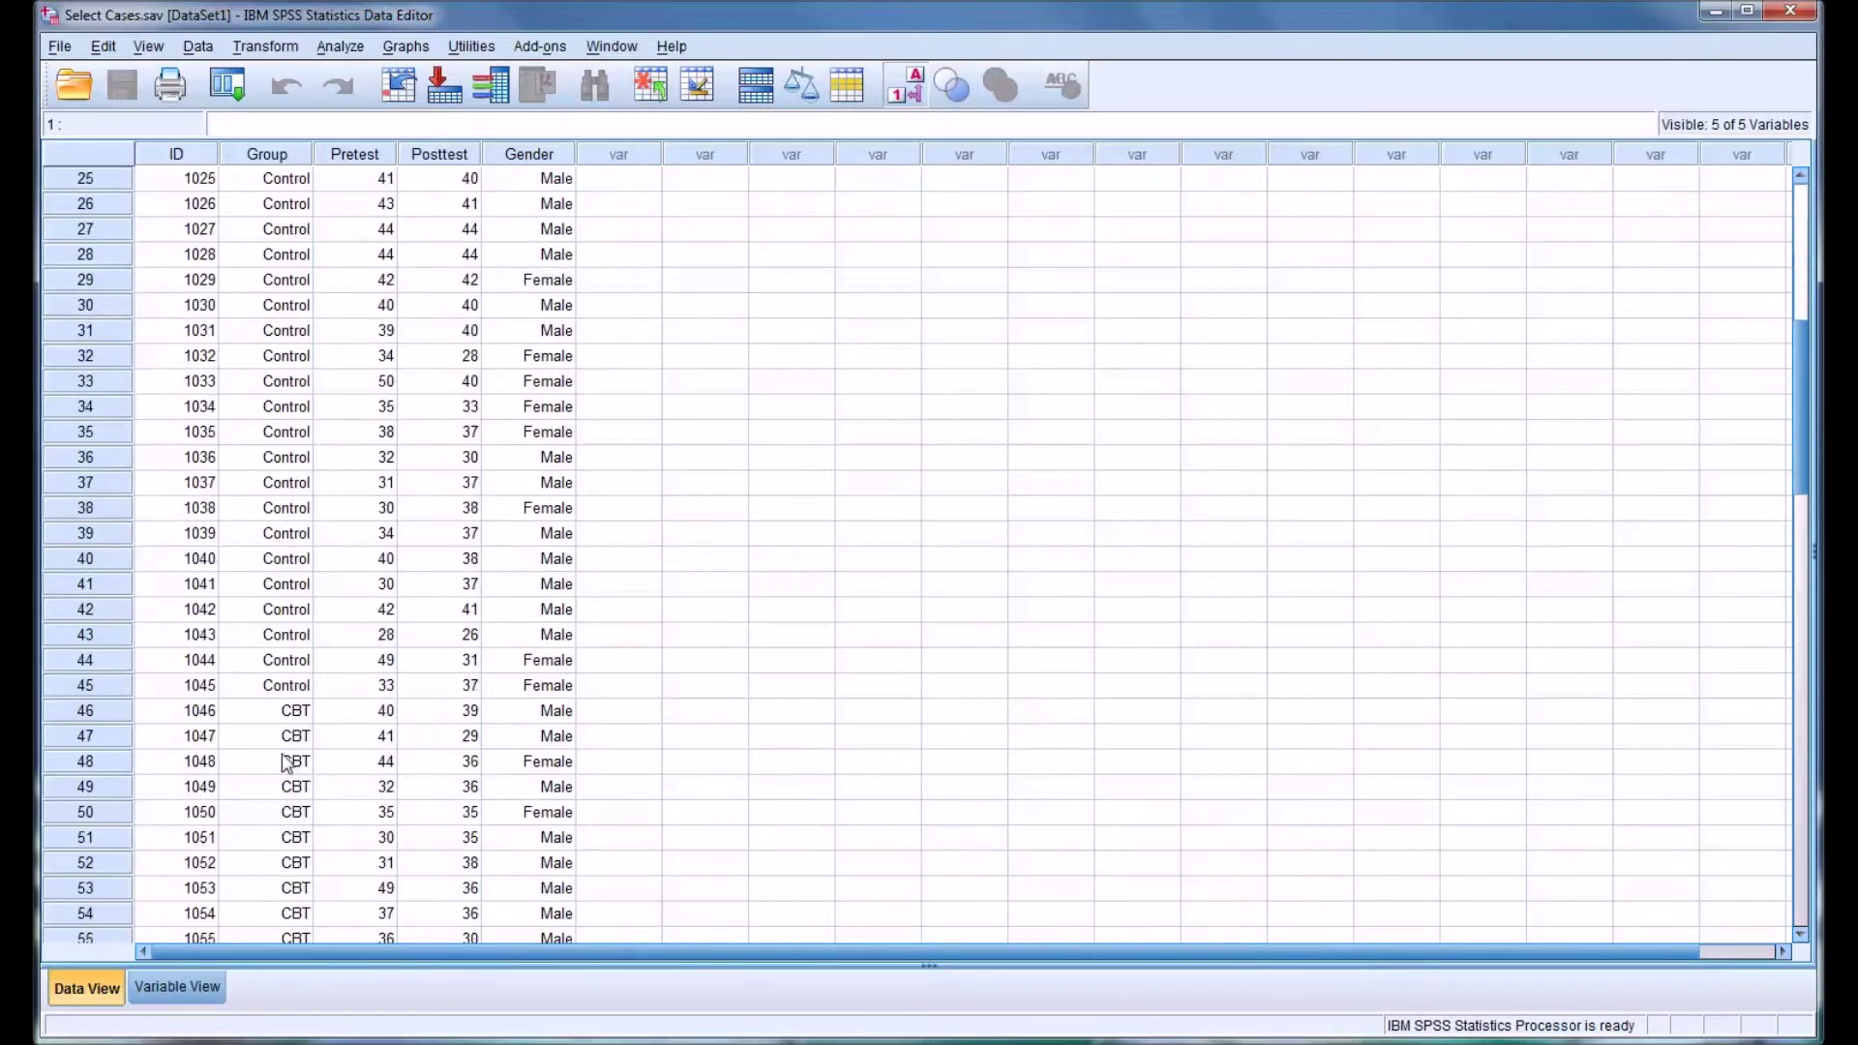
scroll(282, 755, "up", 8)
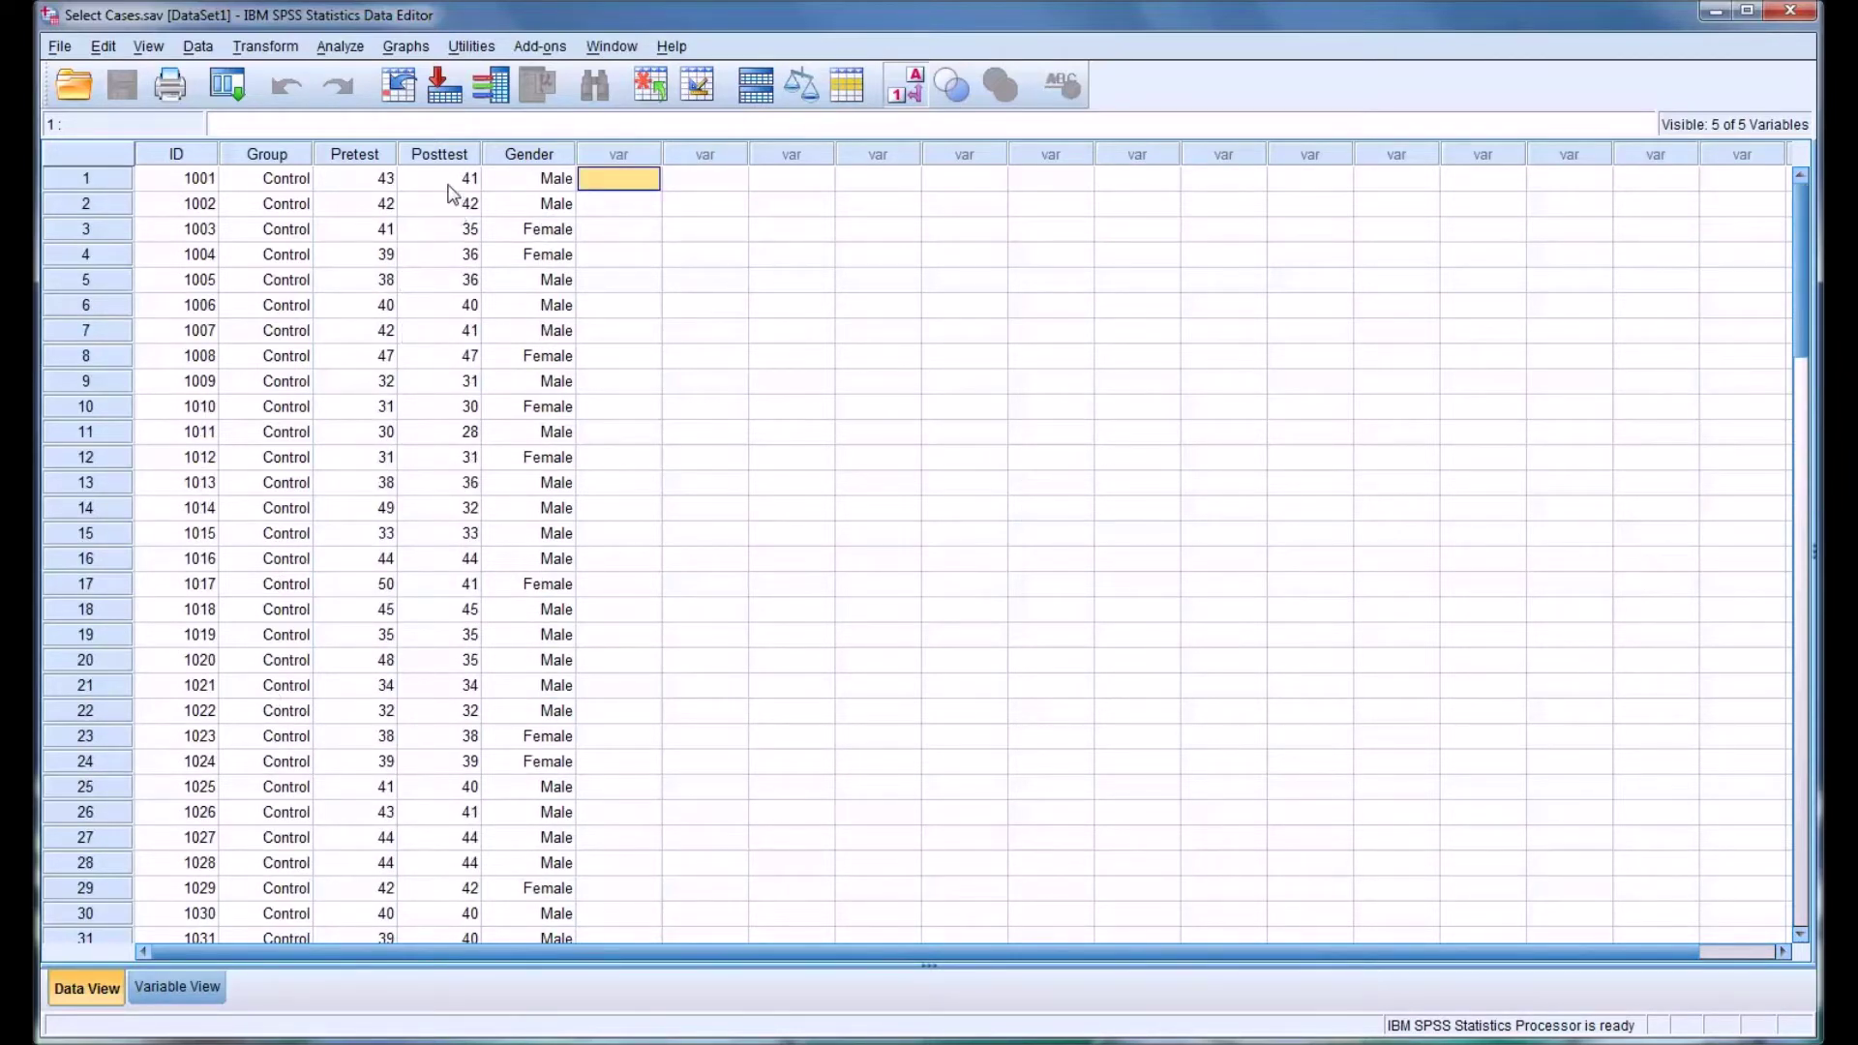
left_click(528, 180)
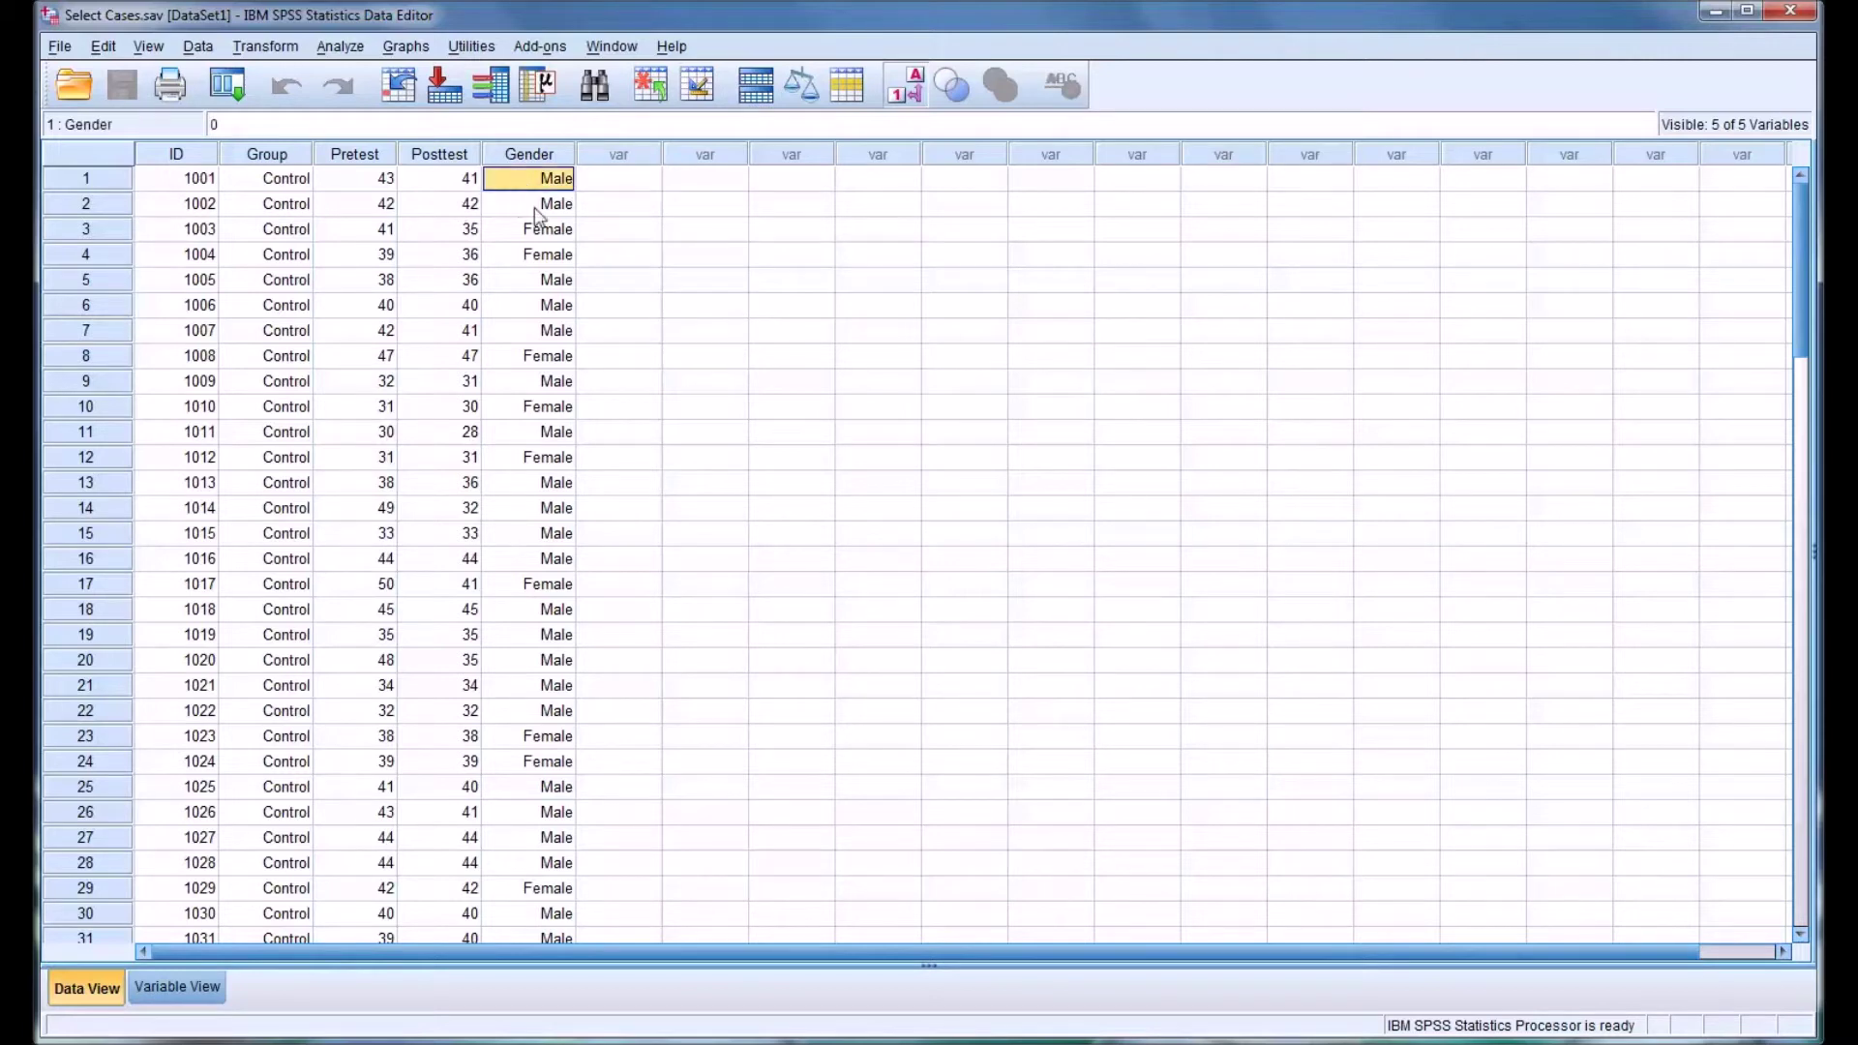
left_click(511, 233)
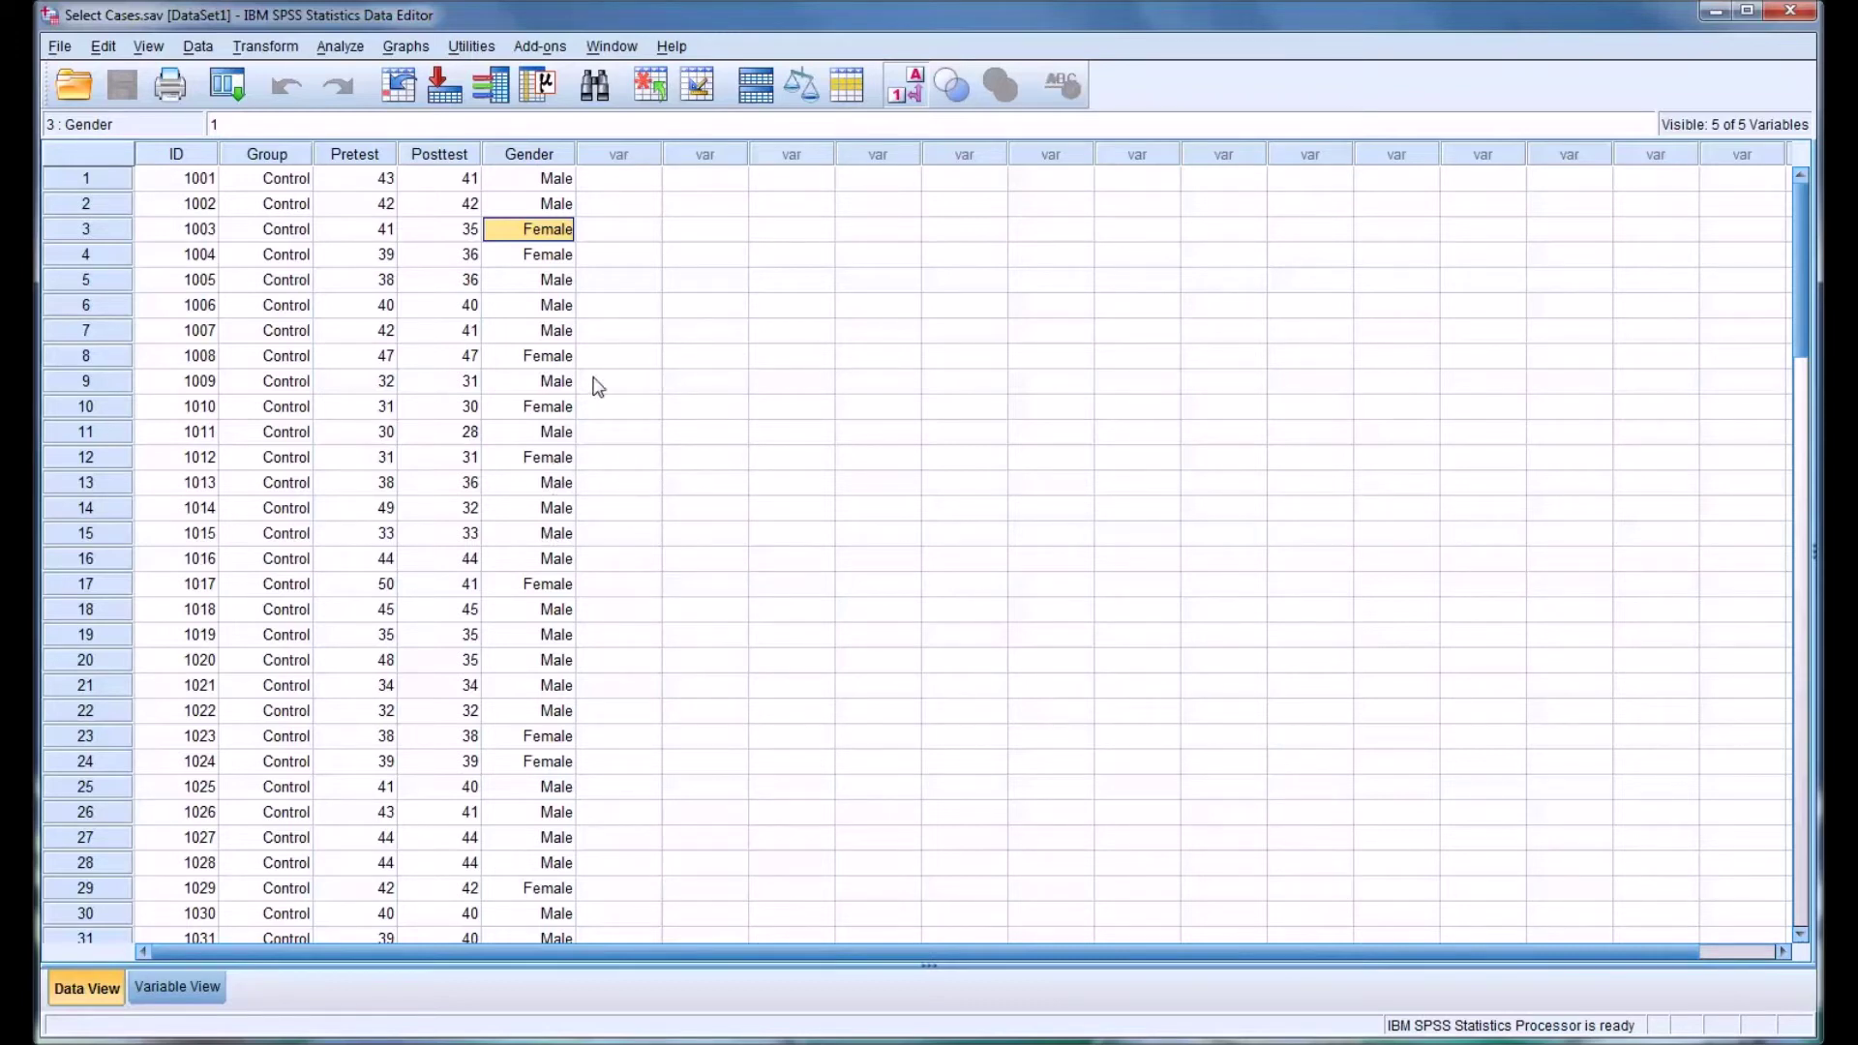
left_click(621, 182)
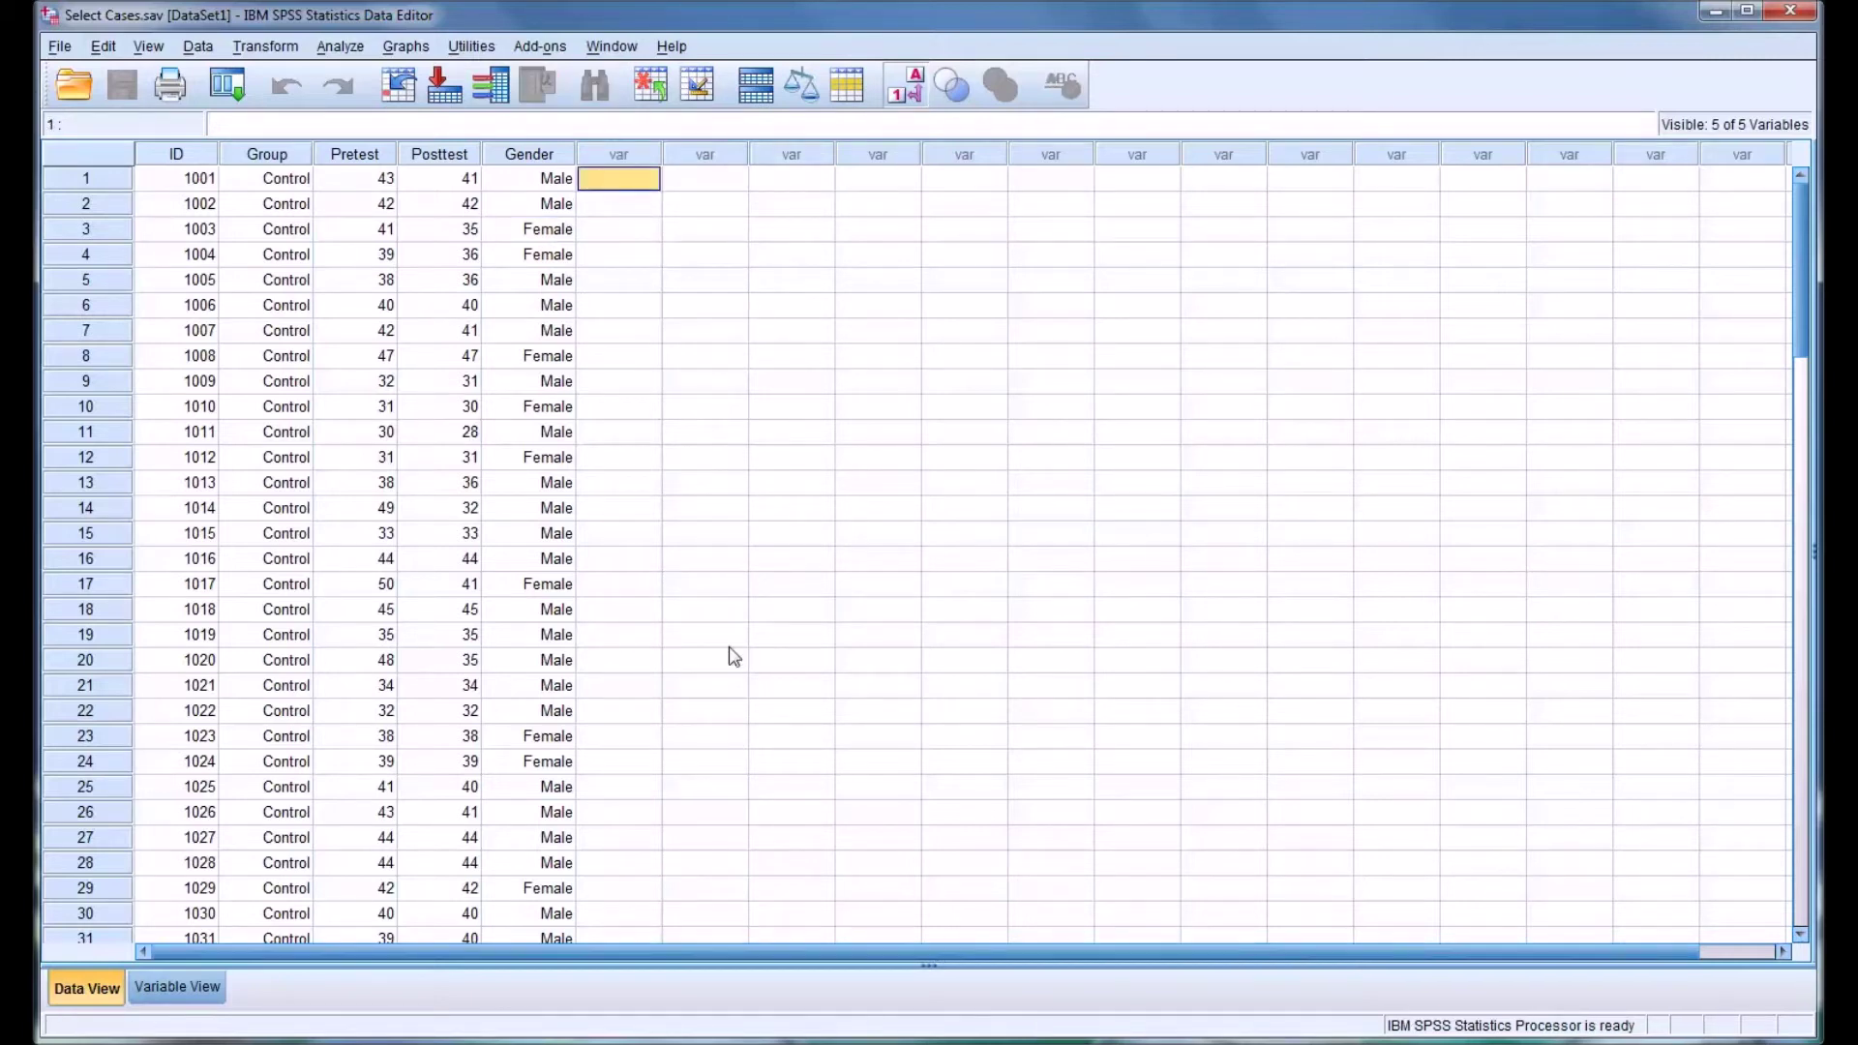
Open Data > Select Cases and close it without changing anything.
left_click(200, 49)
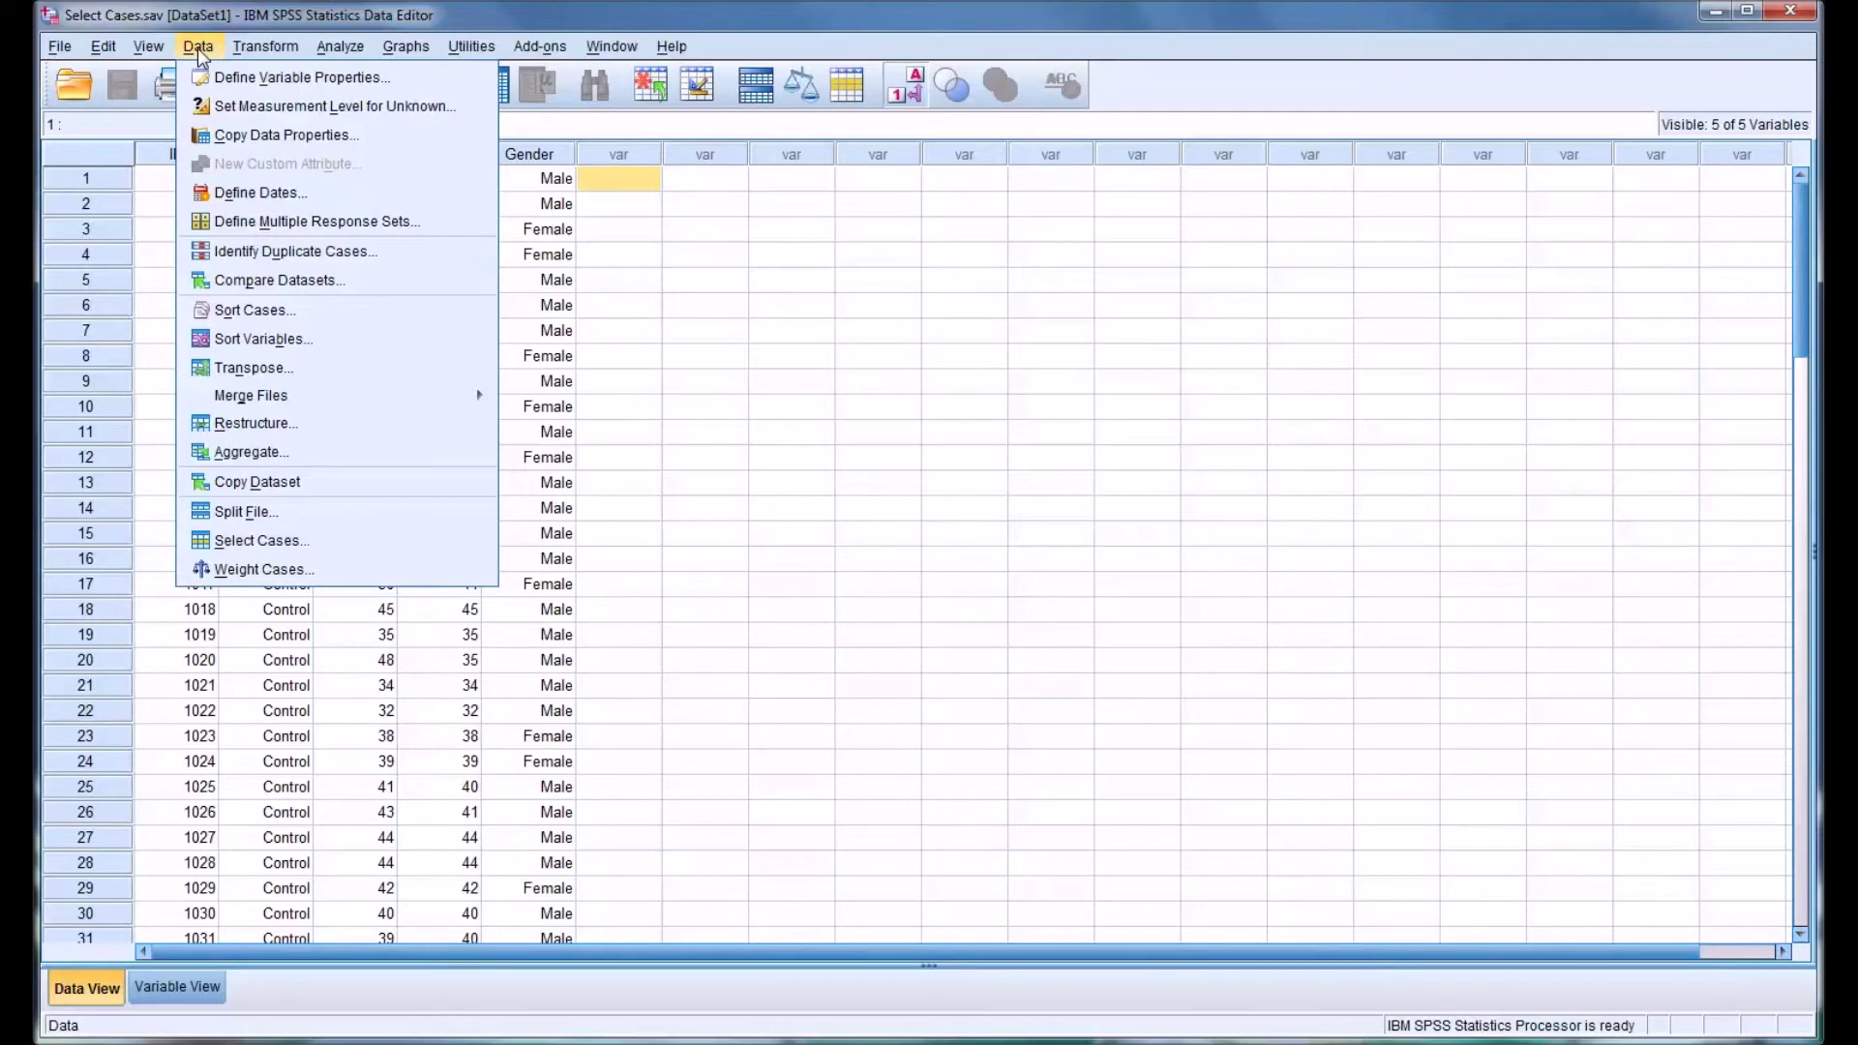
left_click(236, 551)
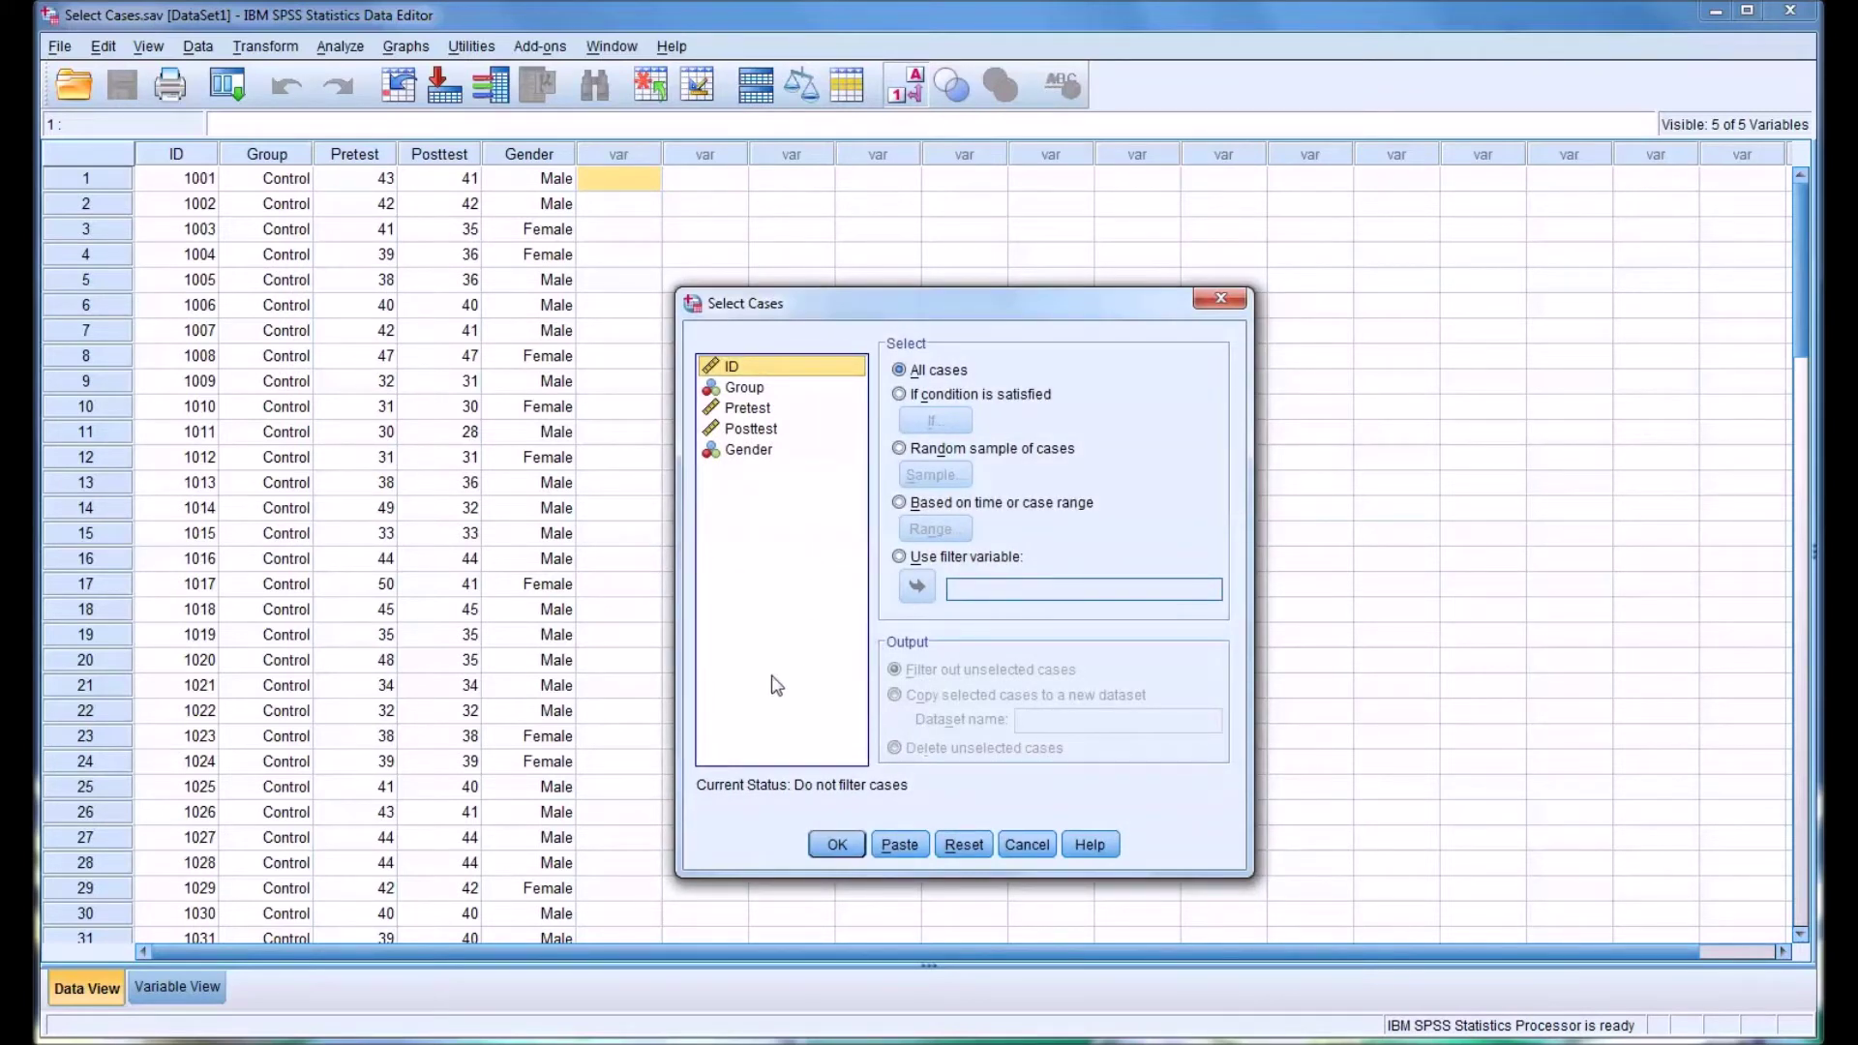
left_click(1220, 301)
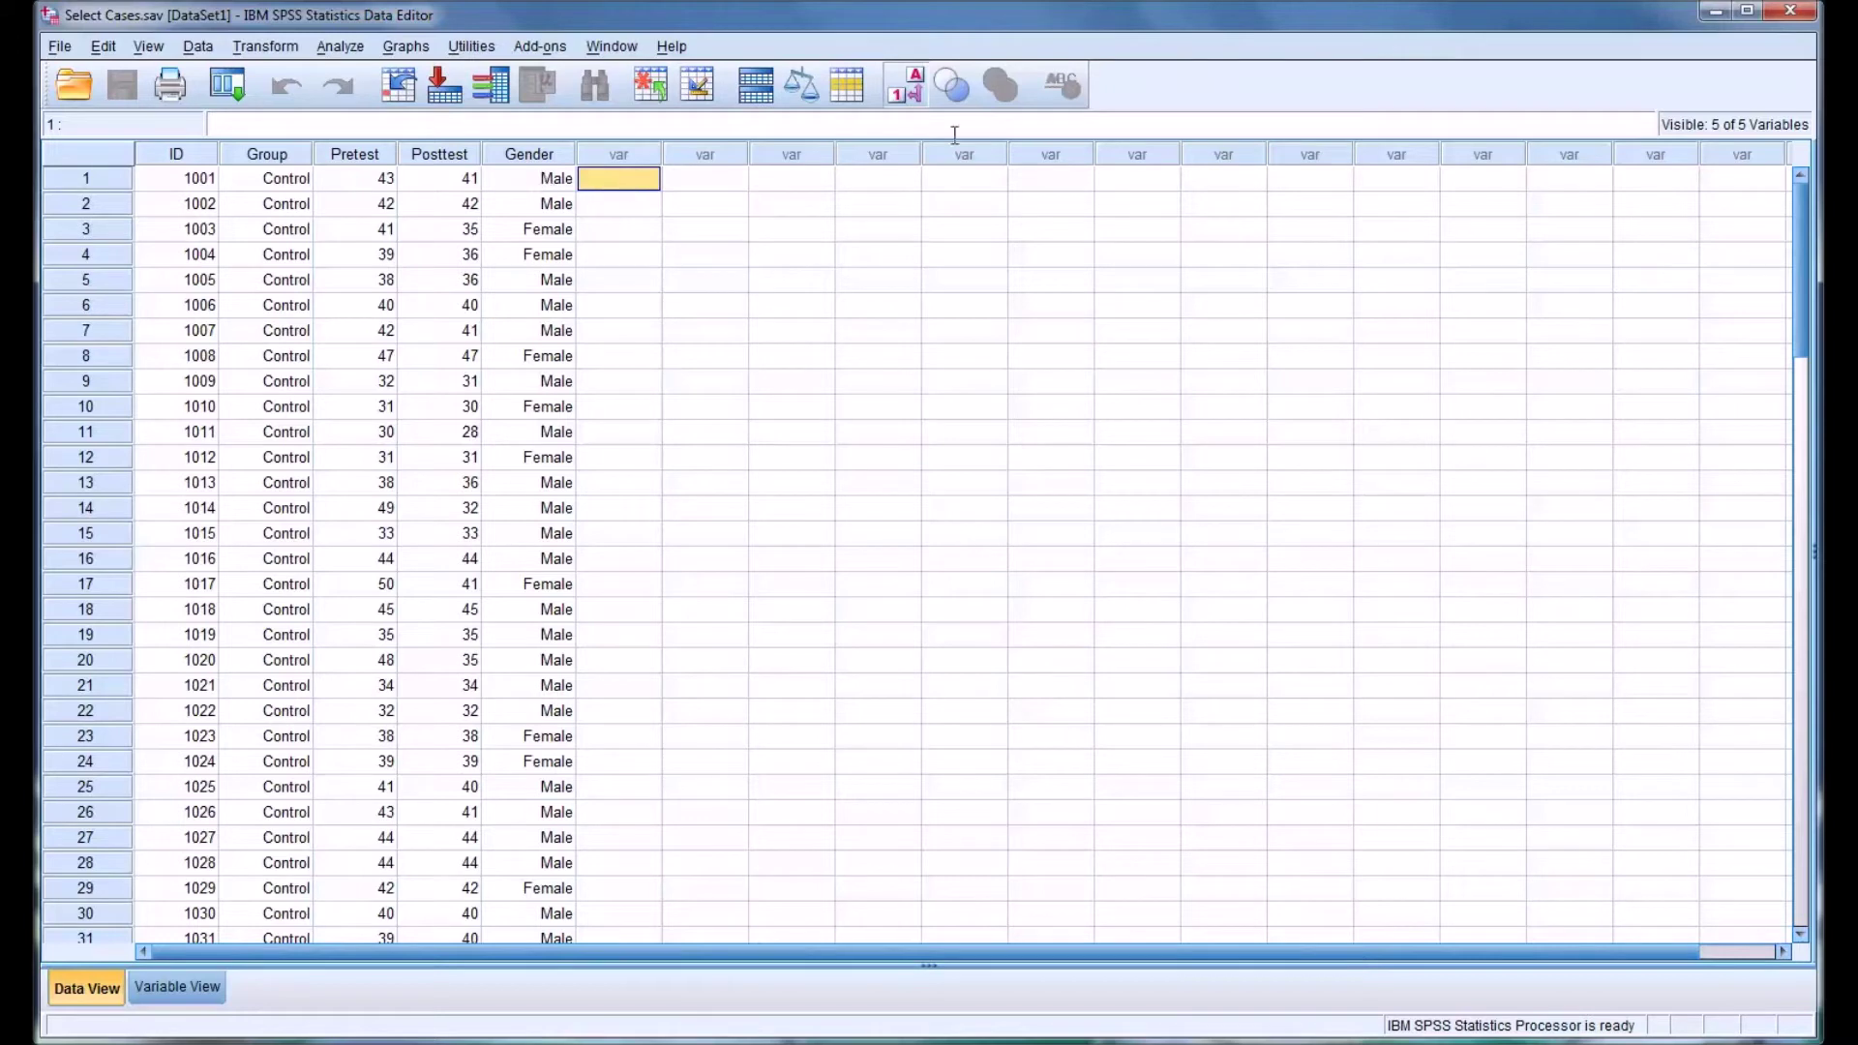
Toggle Value Labels to compare Gender codes 0 and 1 with the Male/Female labels, ending with labels shown.
left_click(910, 87)
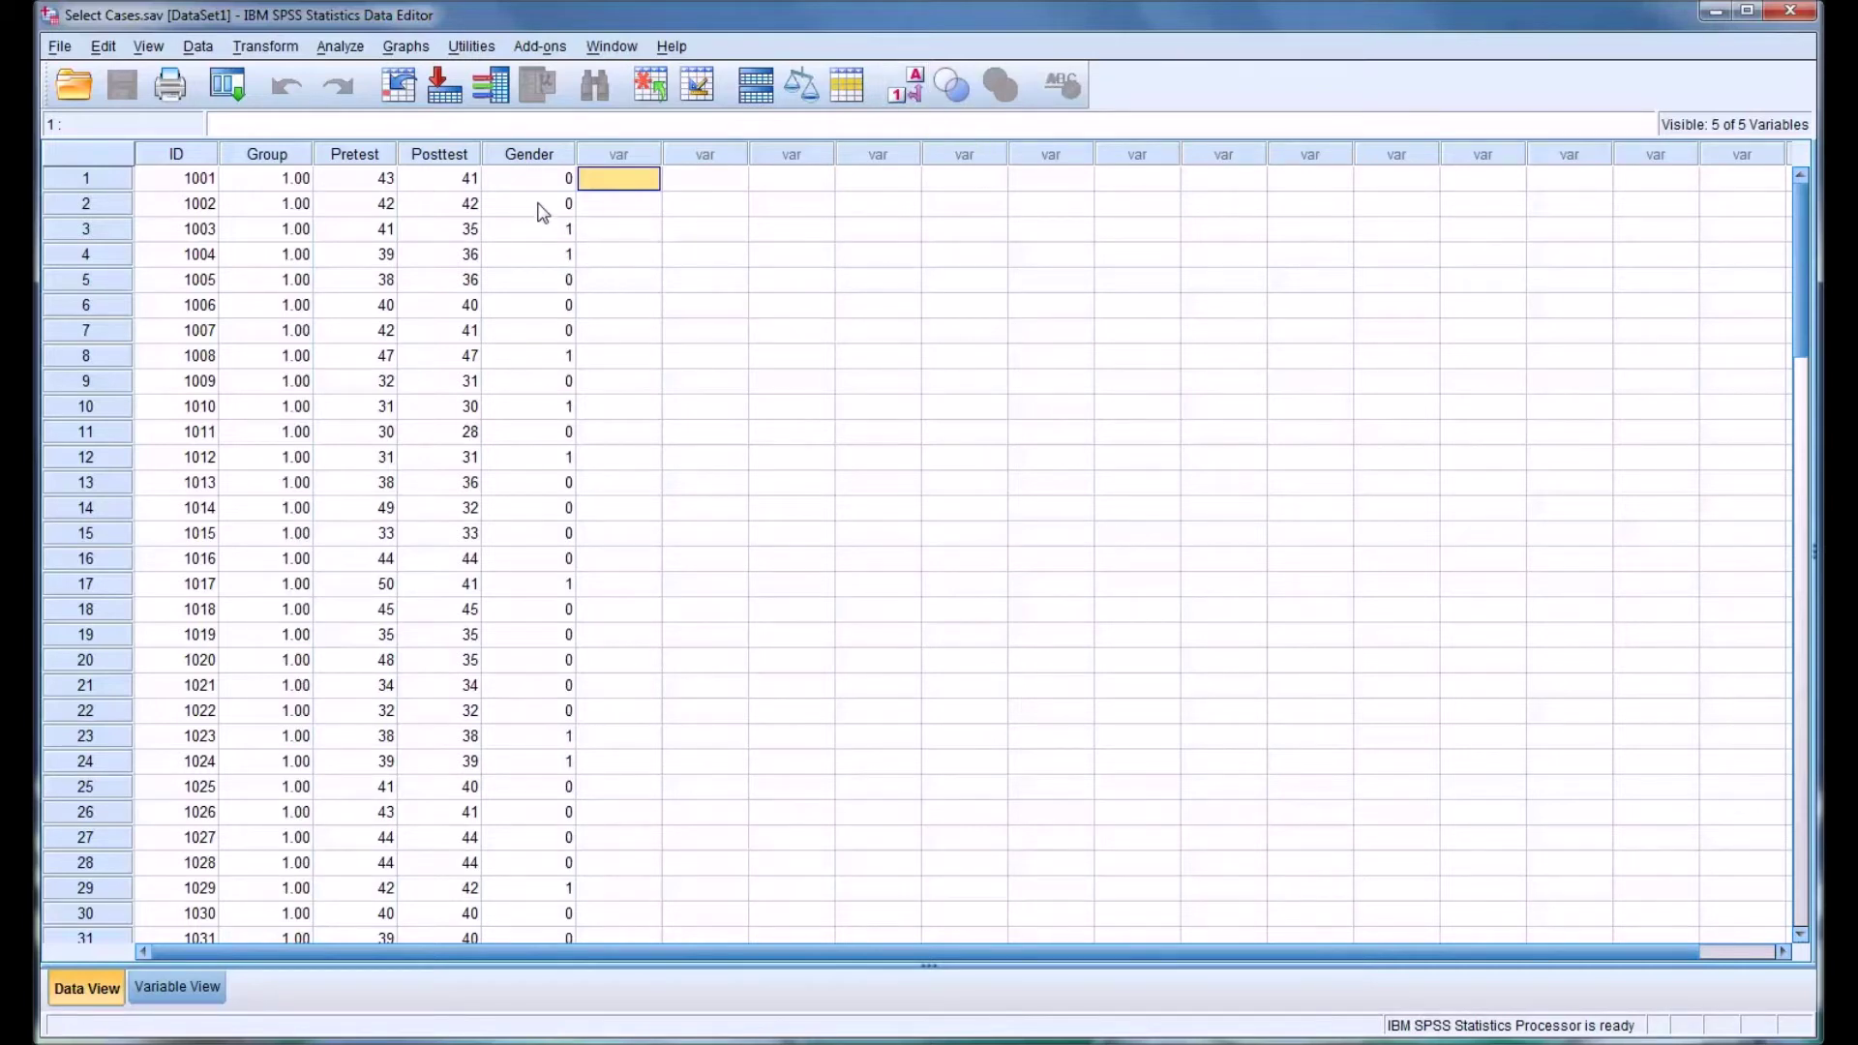
left_click(915, 85)
left_click(914, 85)
left_click(556, 179)
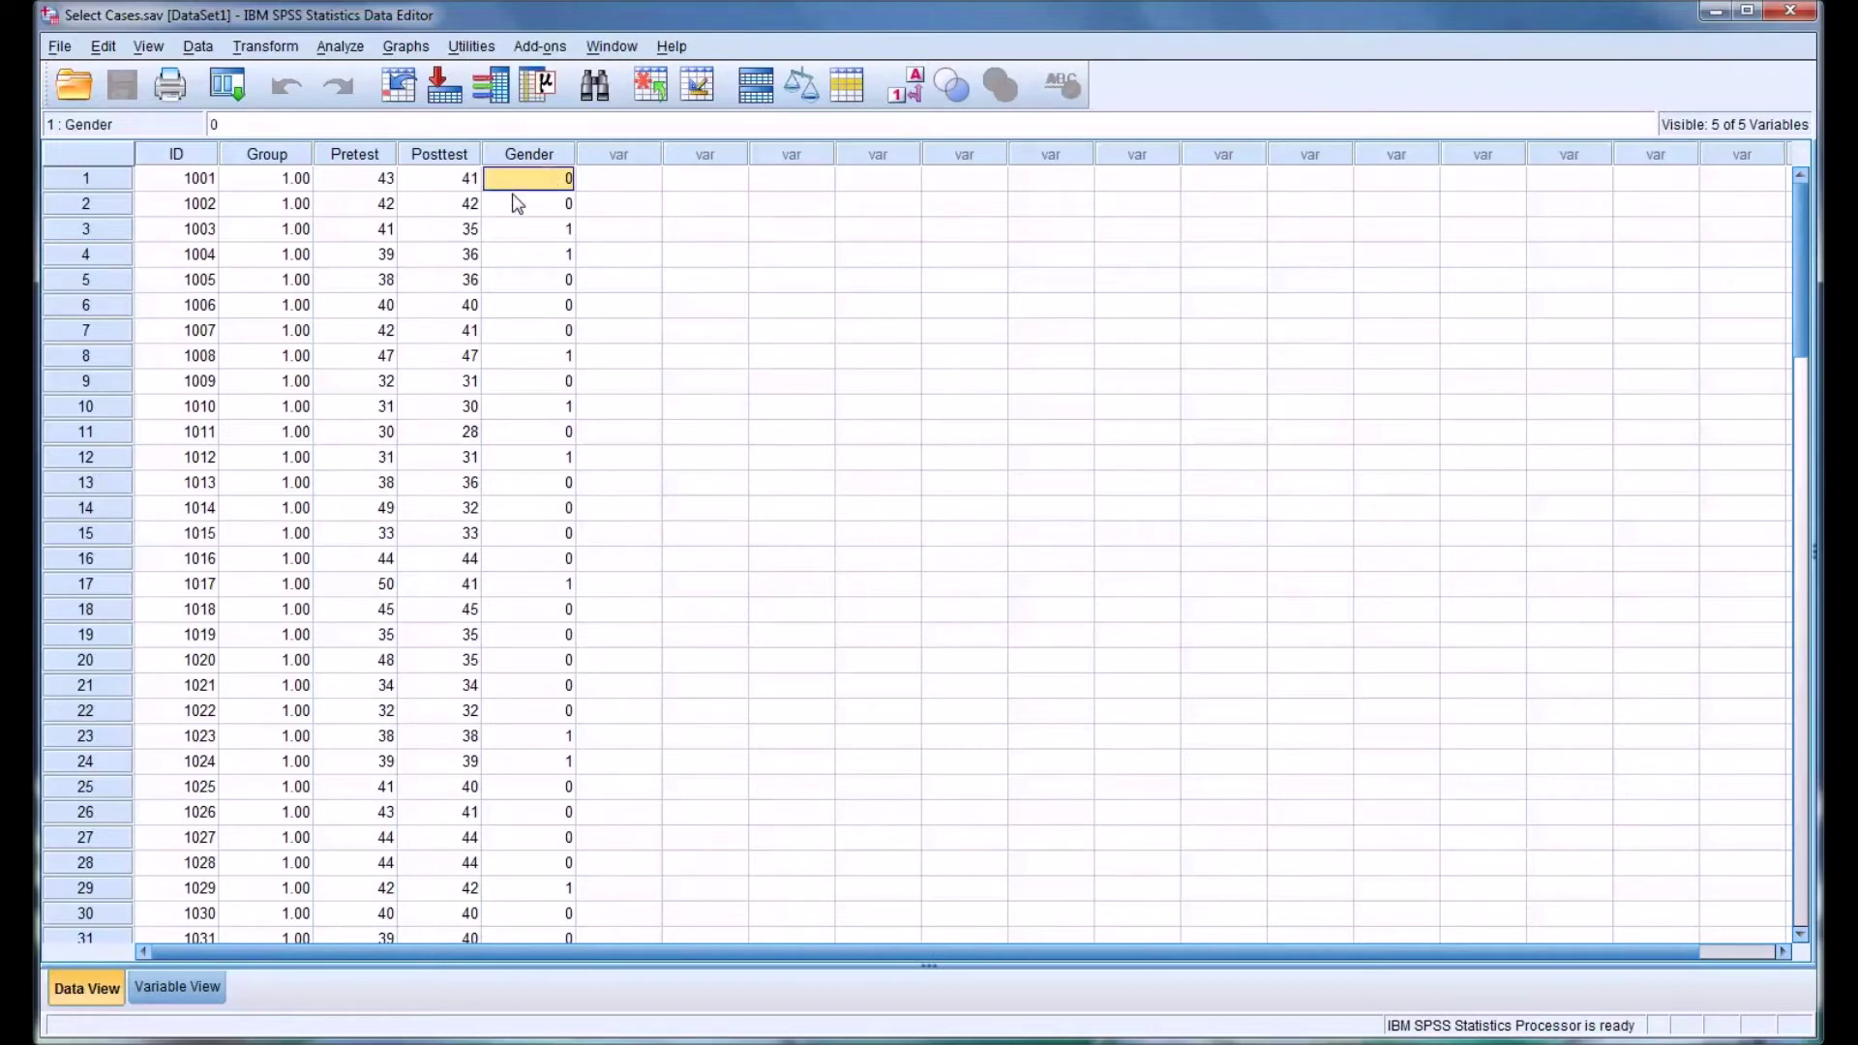
left_click(538, 230)
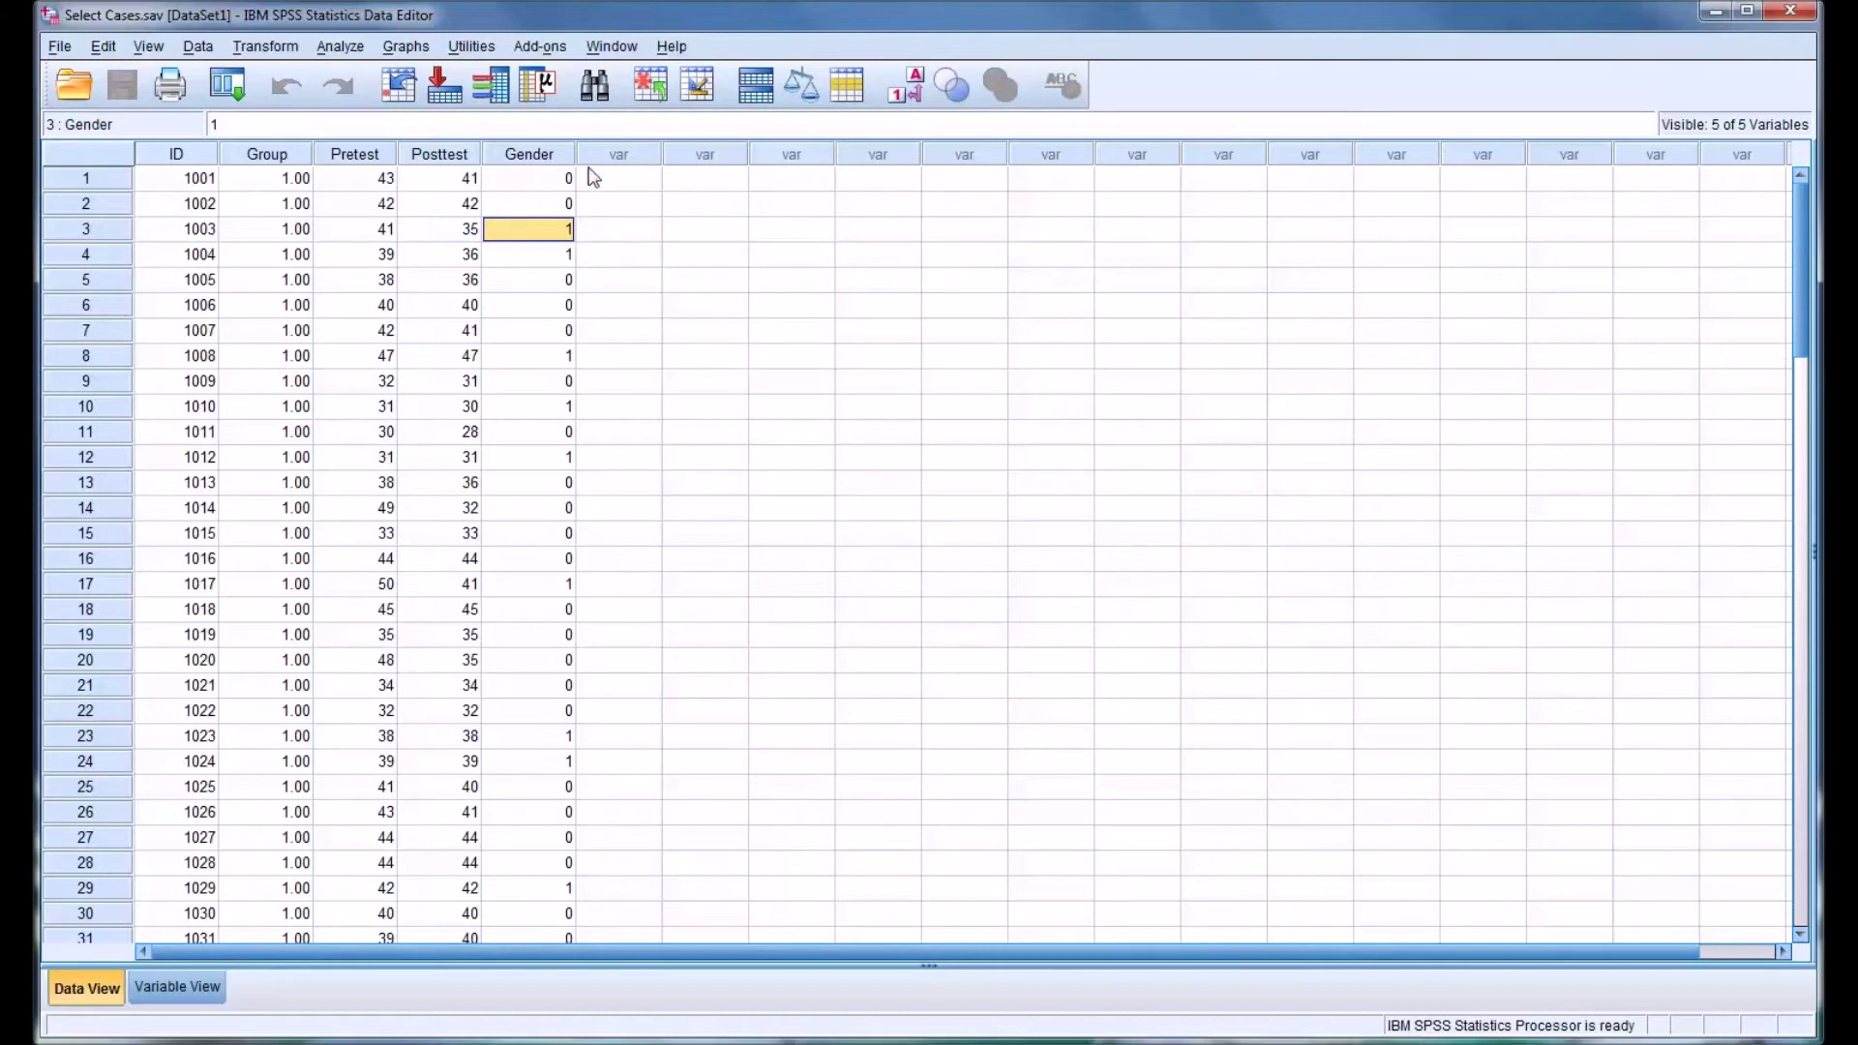
left_click(510, 183)
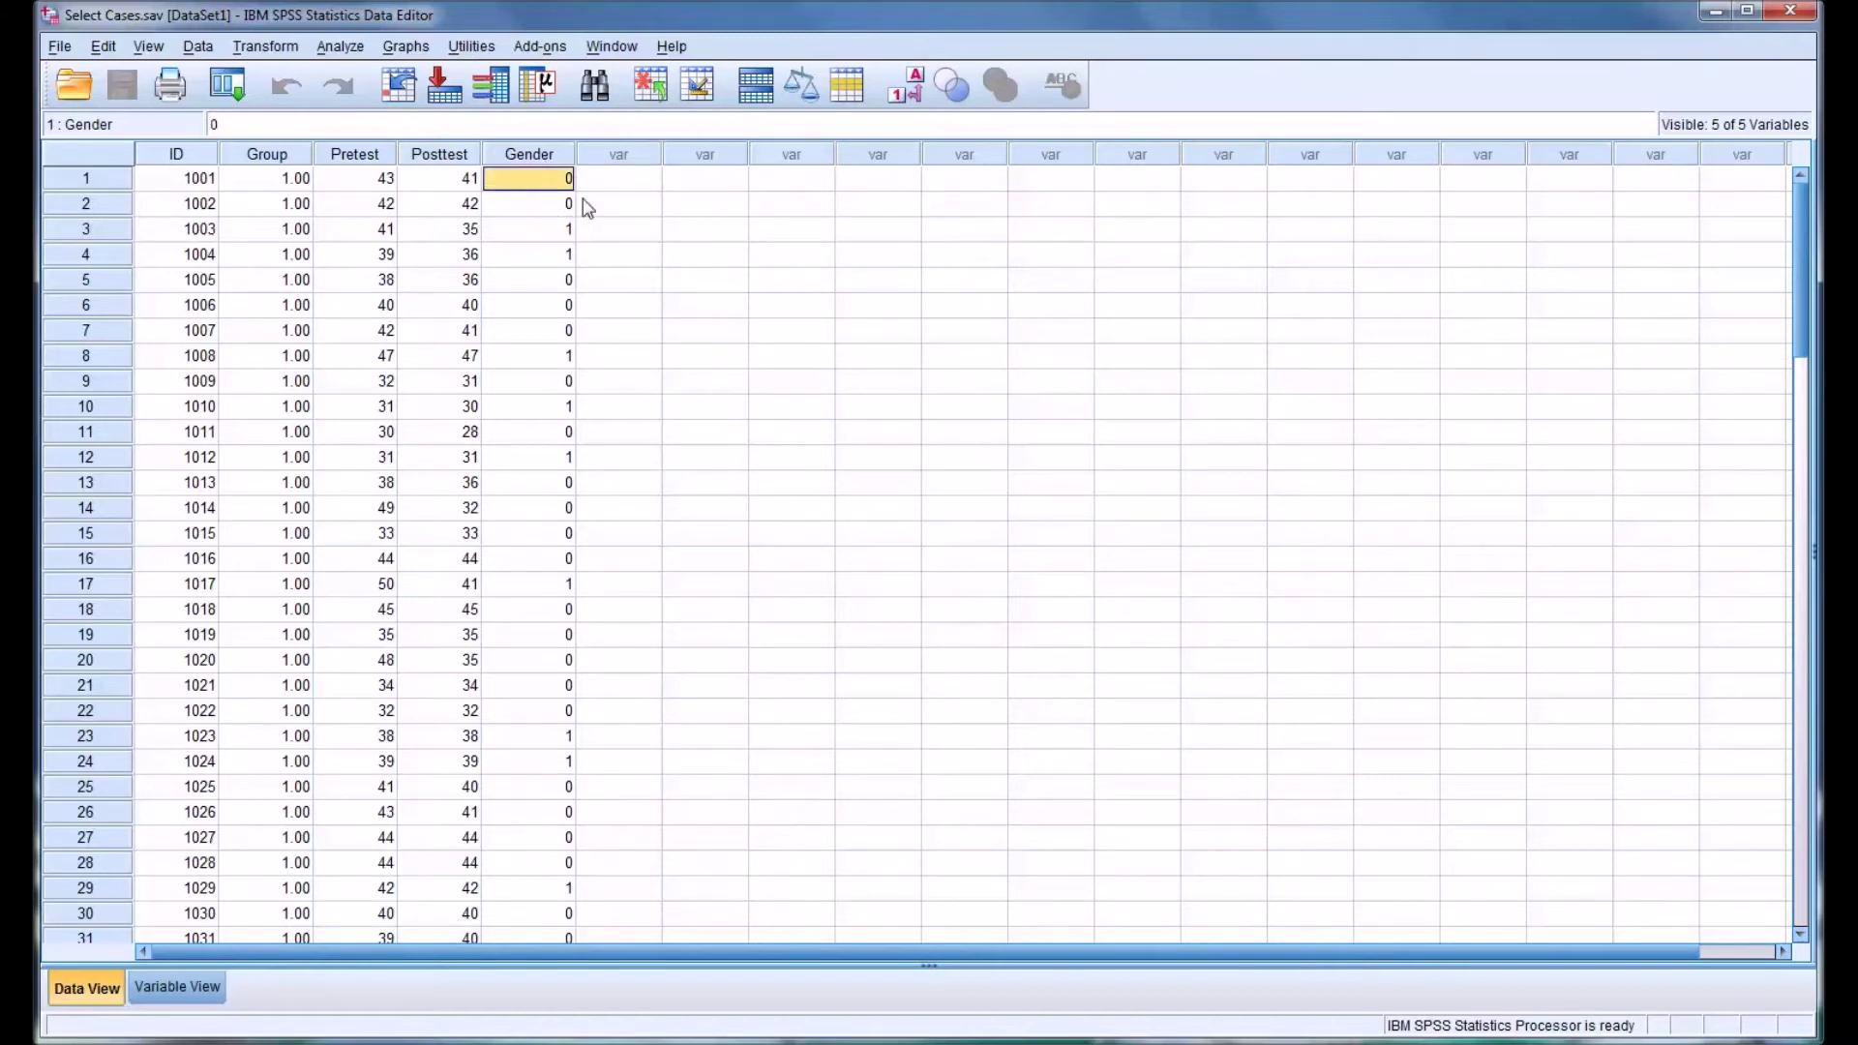
left_click(903, 89)
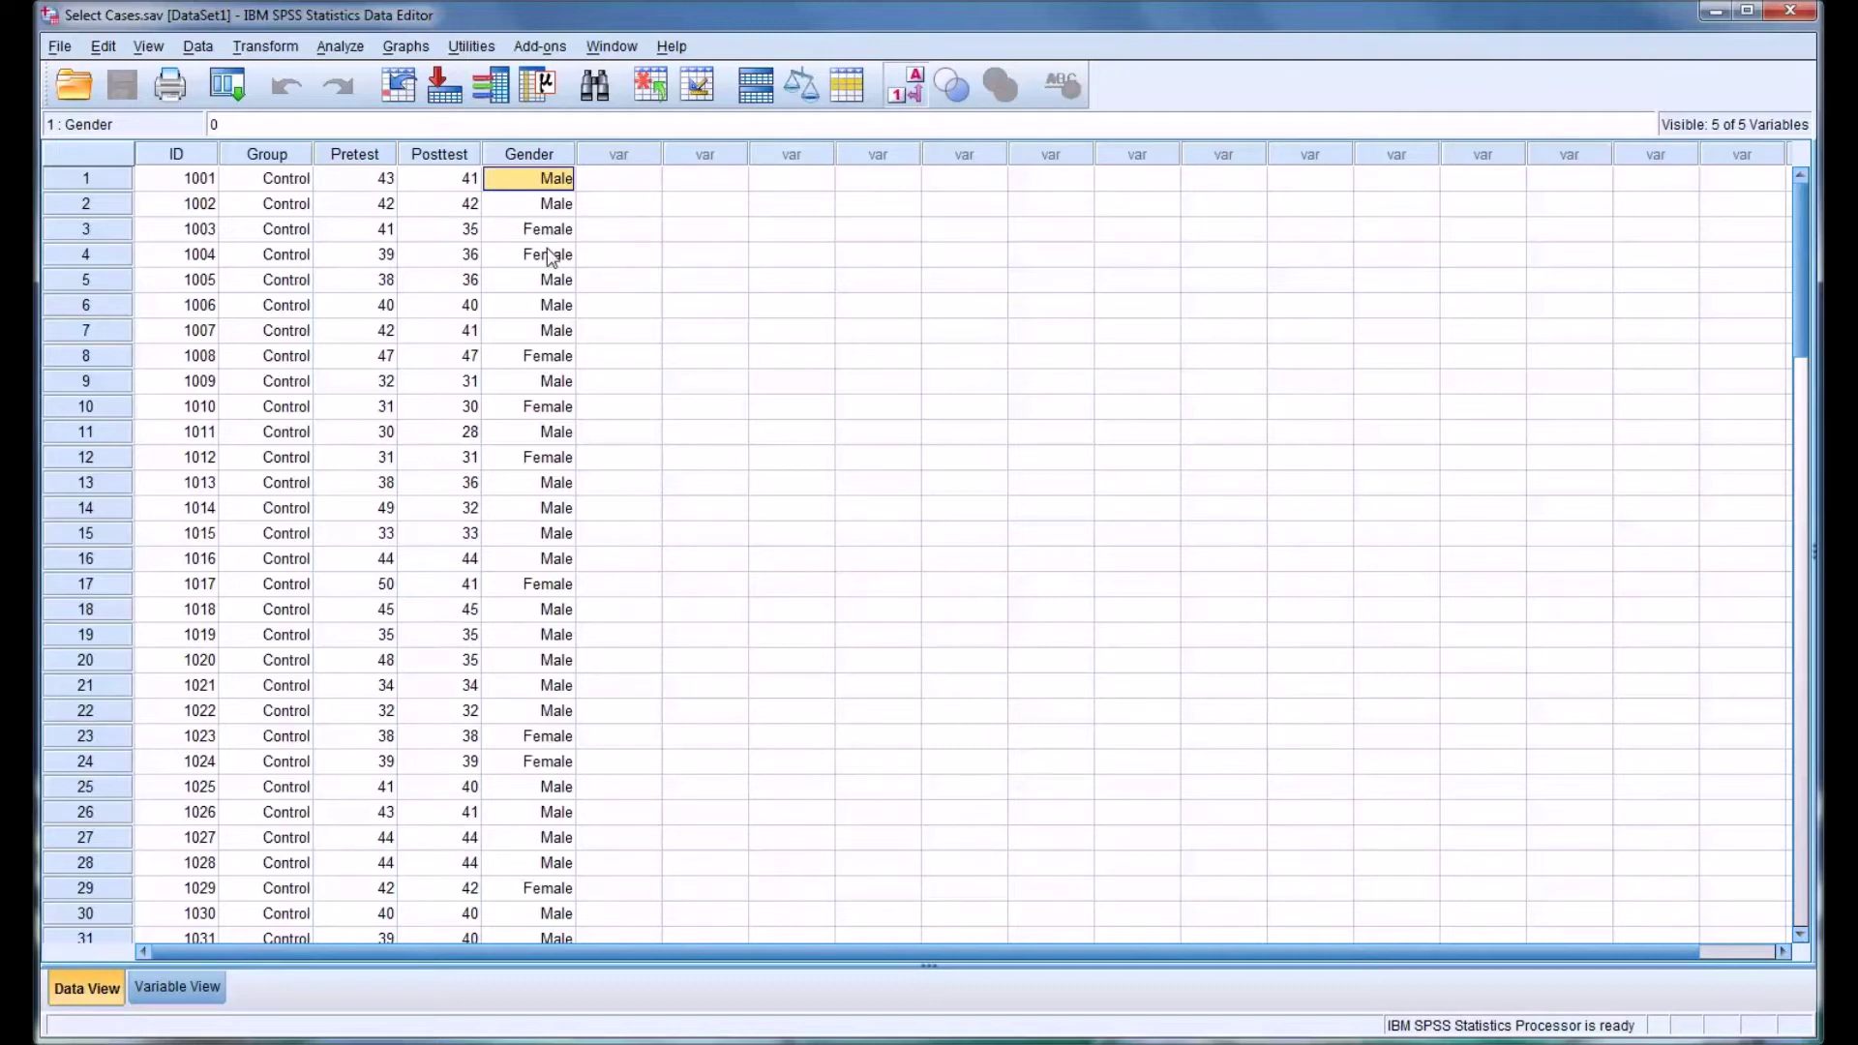
left_click(904, 89)
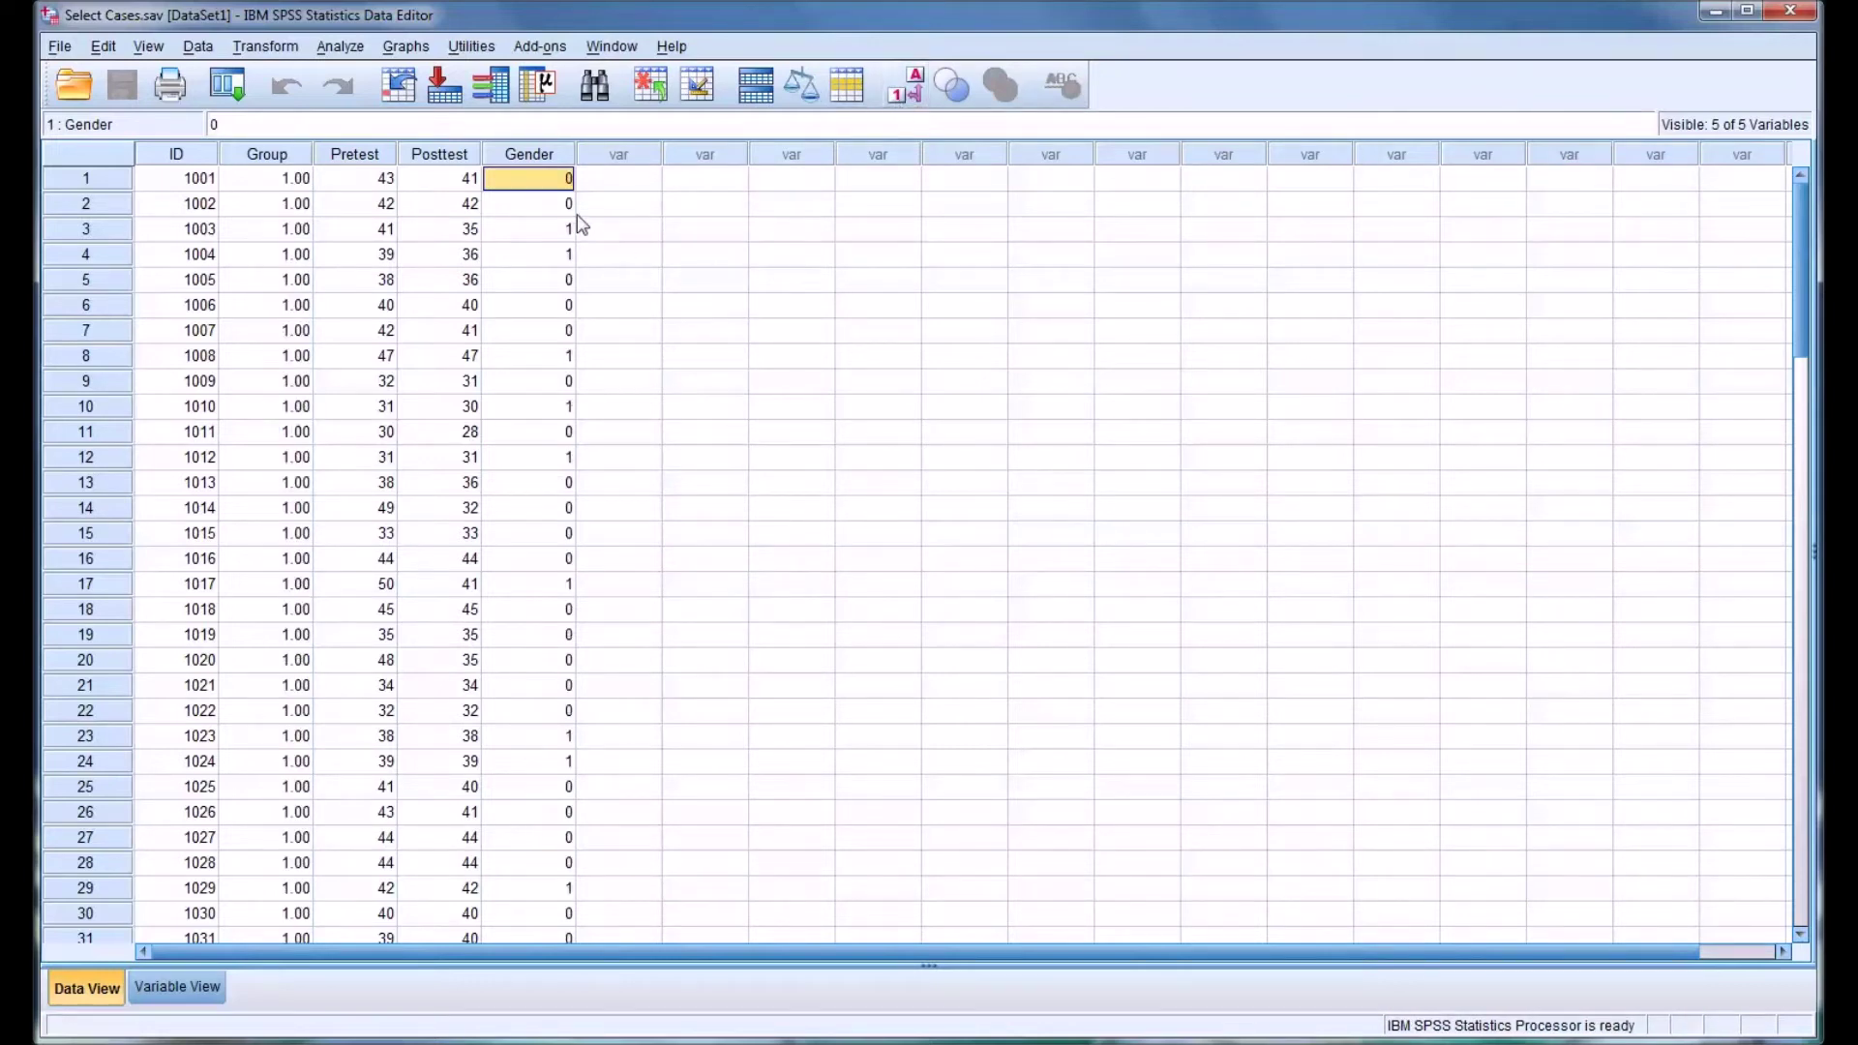
left_click(903, 89)
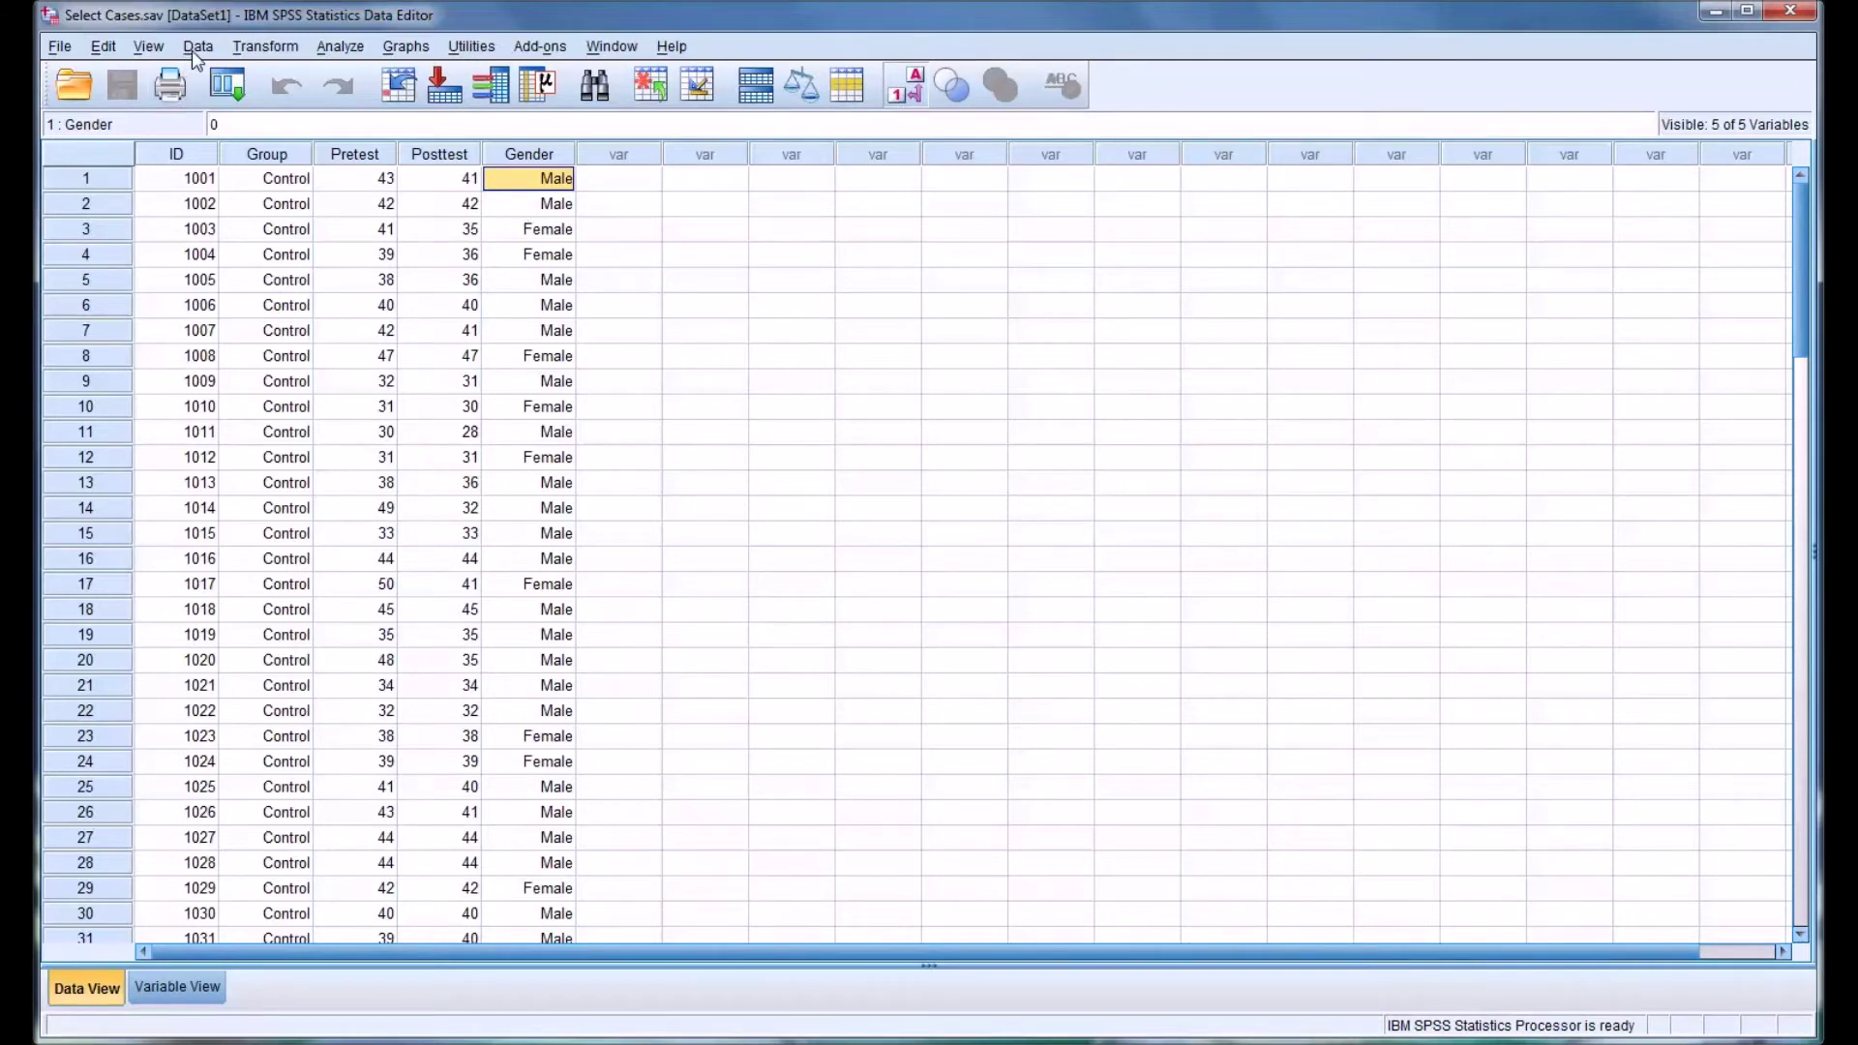
Filter cases with the Select Cases condition Gender = 0 to keep only the male cases.
left_click(197, 47)
left_click(293, 536)
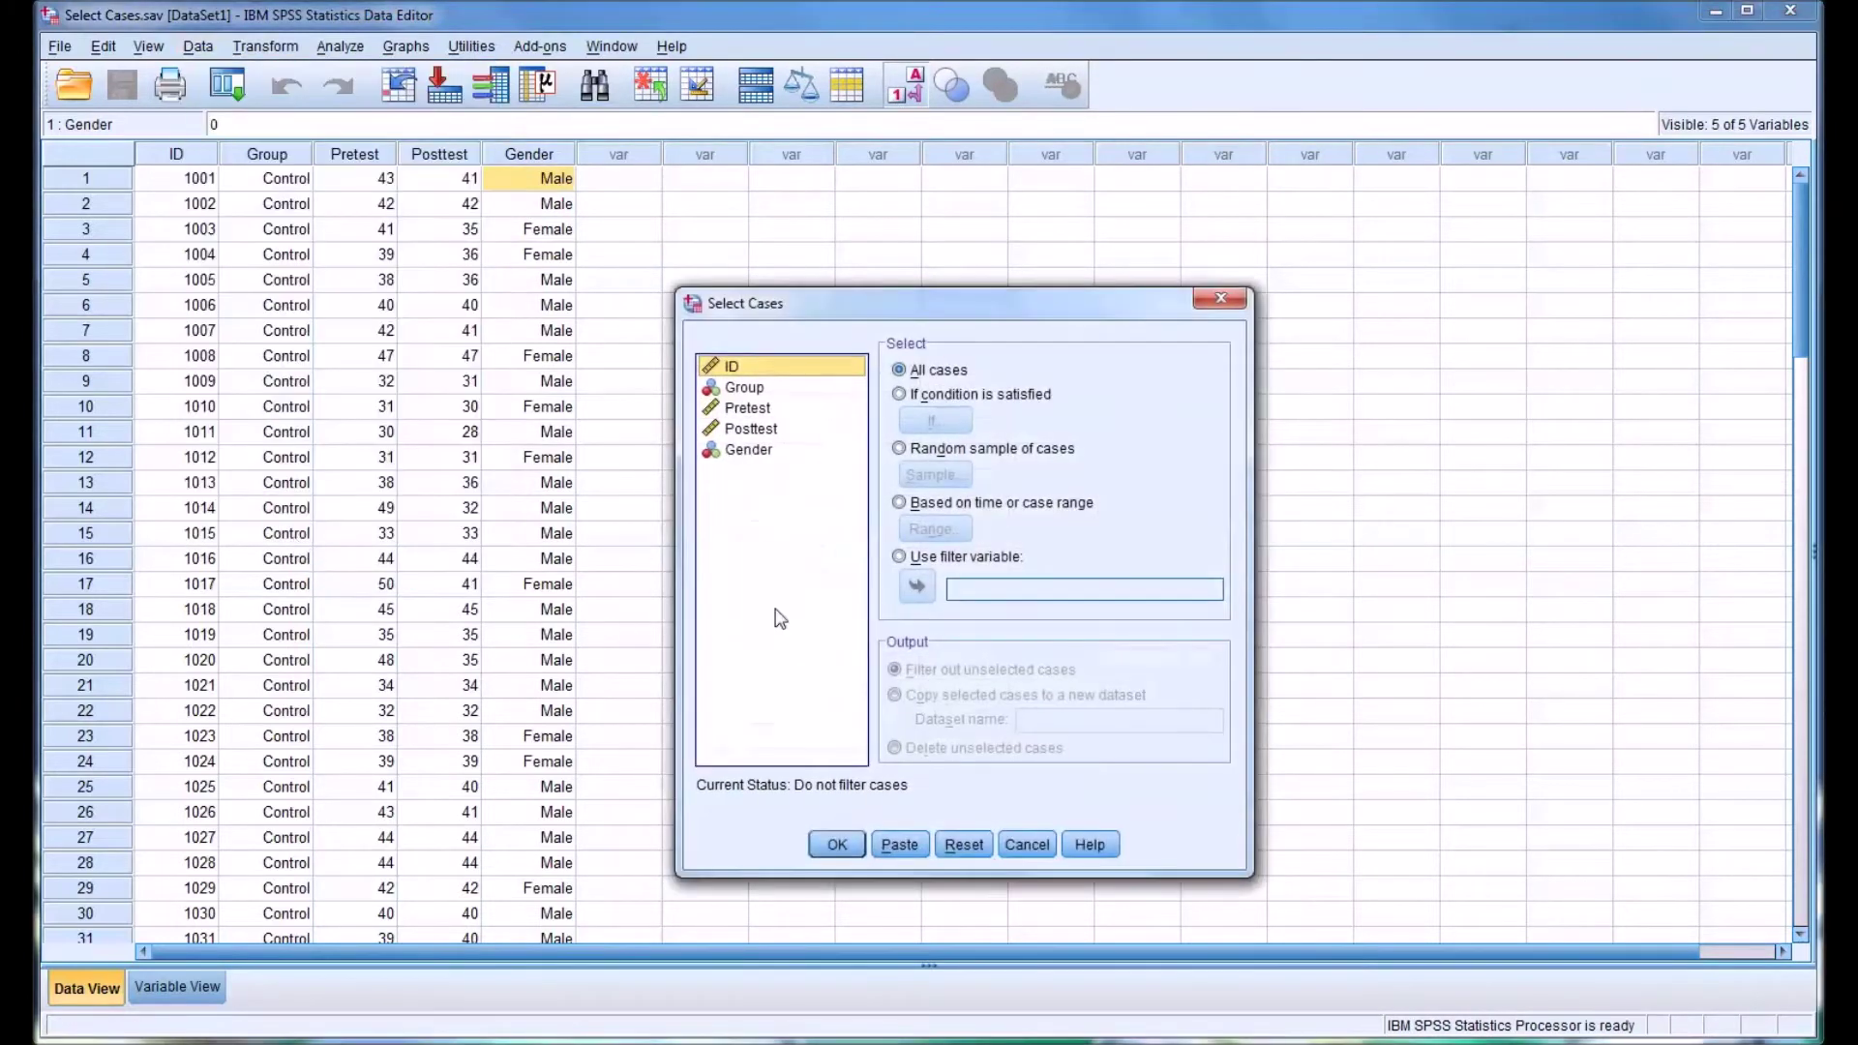
left_click(911, 397)
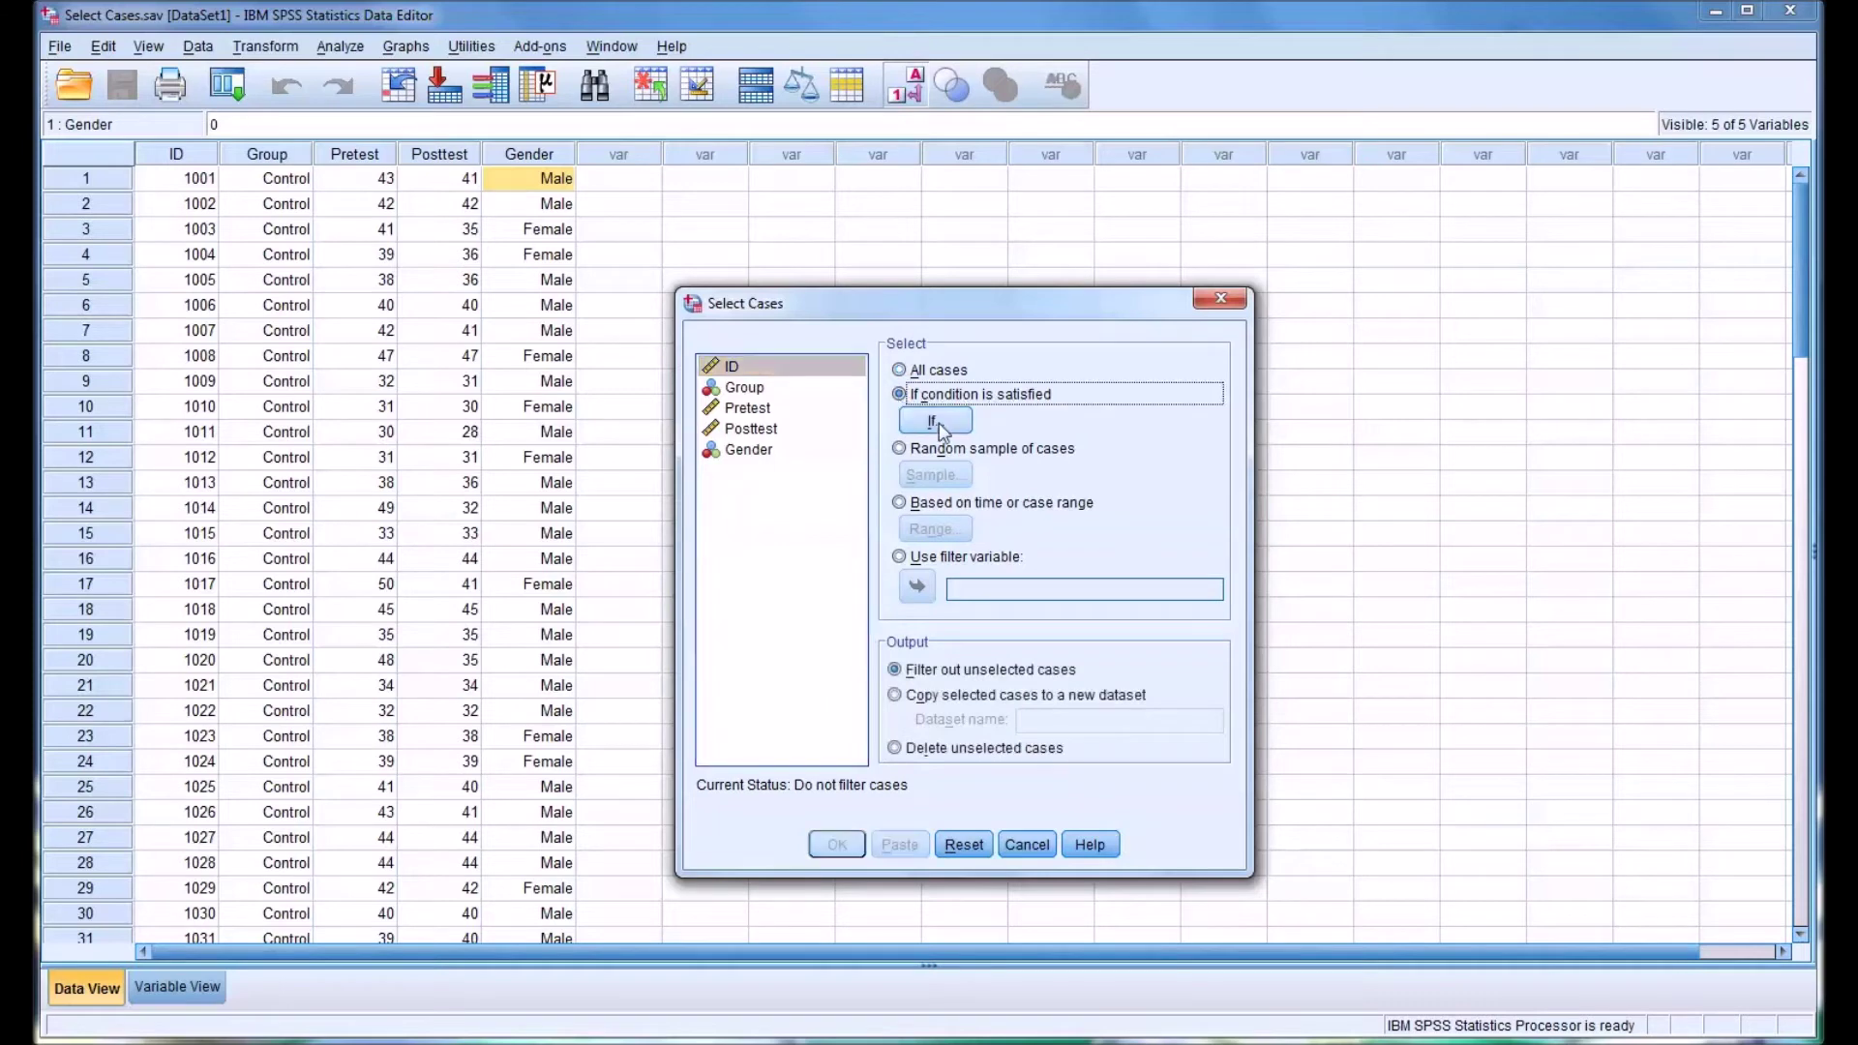
left_click(935, 422)
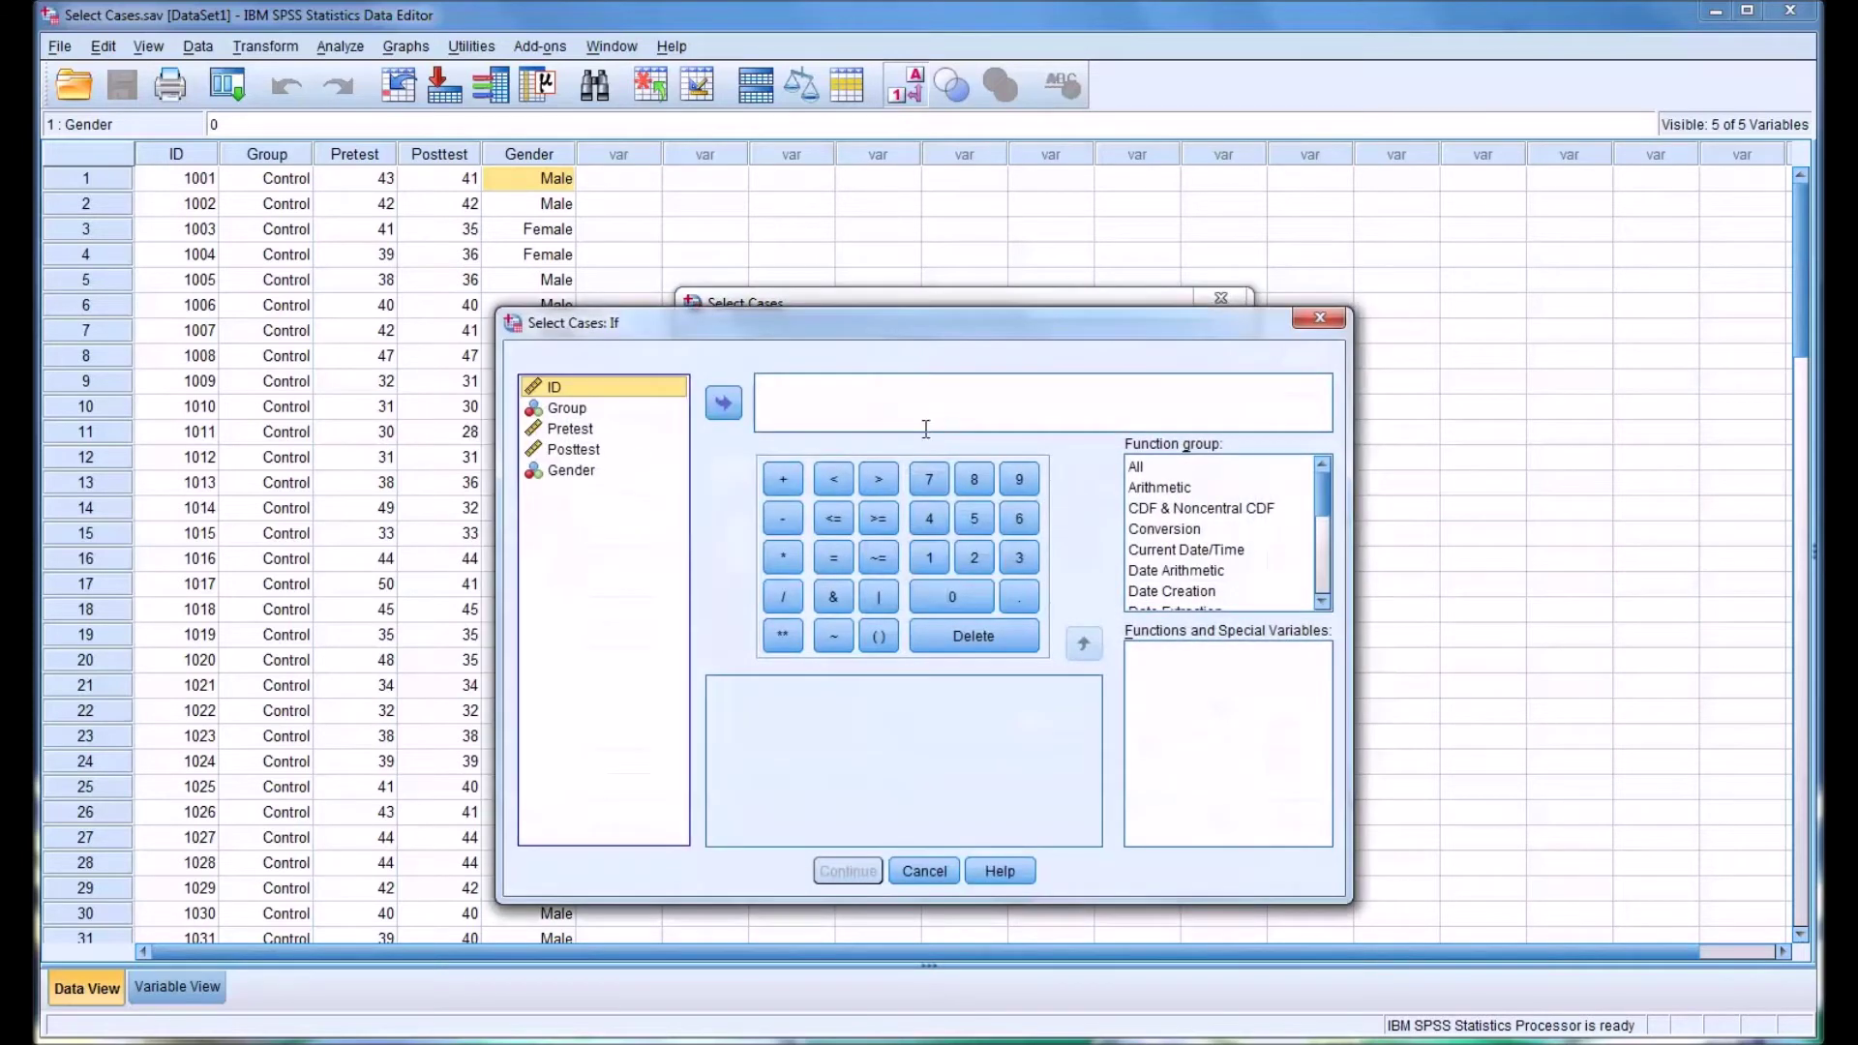
left_click(612, 471)
left_click(714, 413)
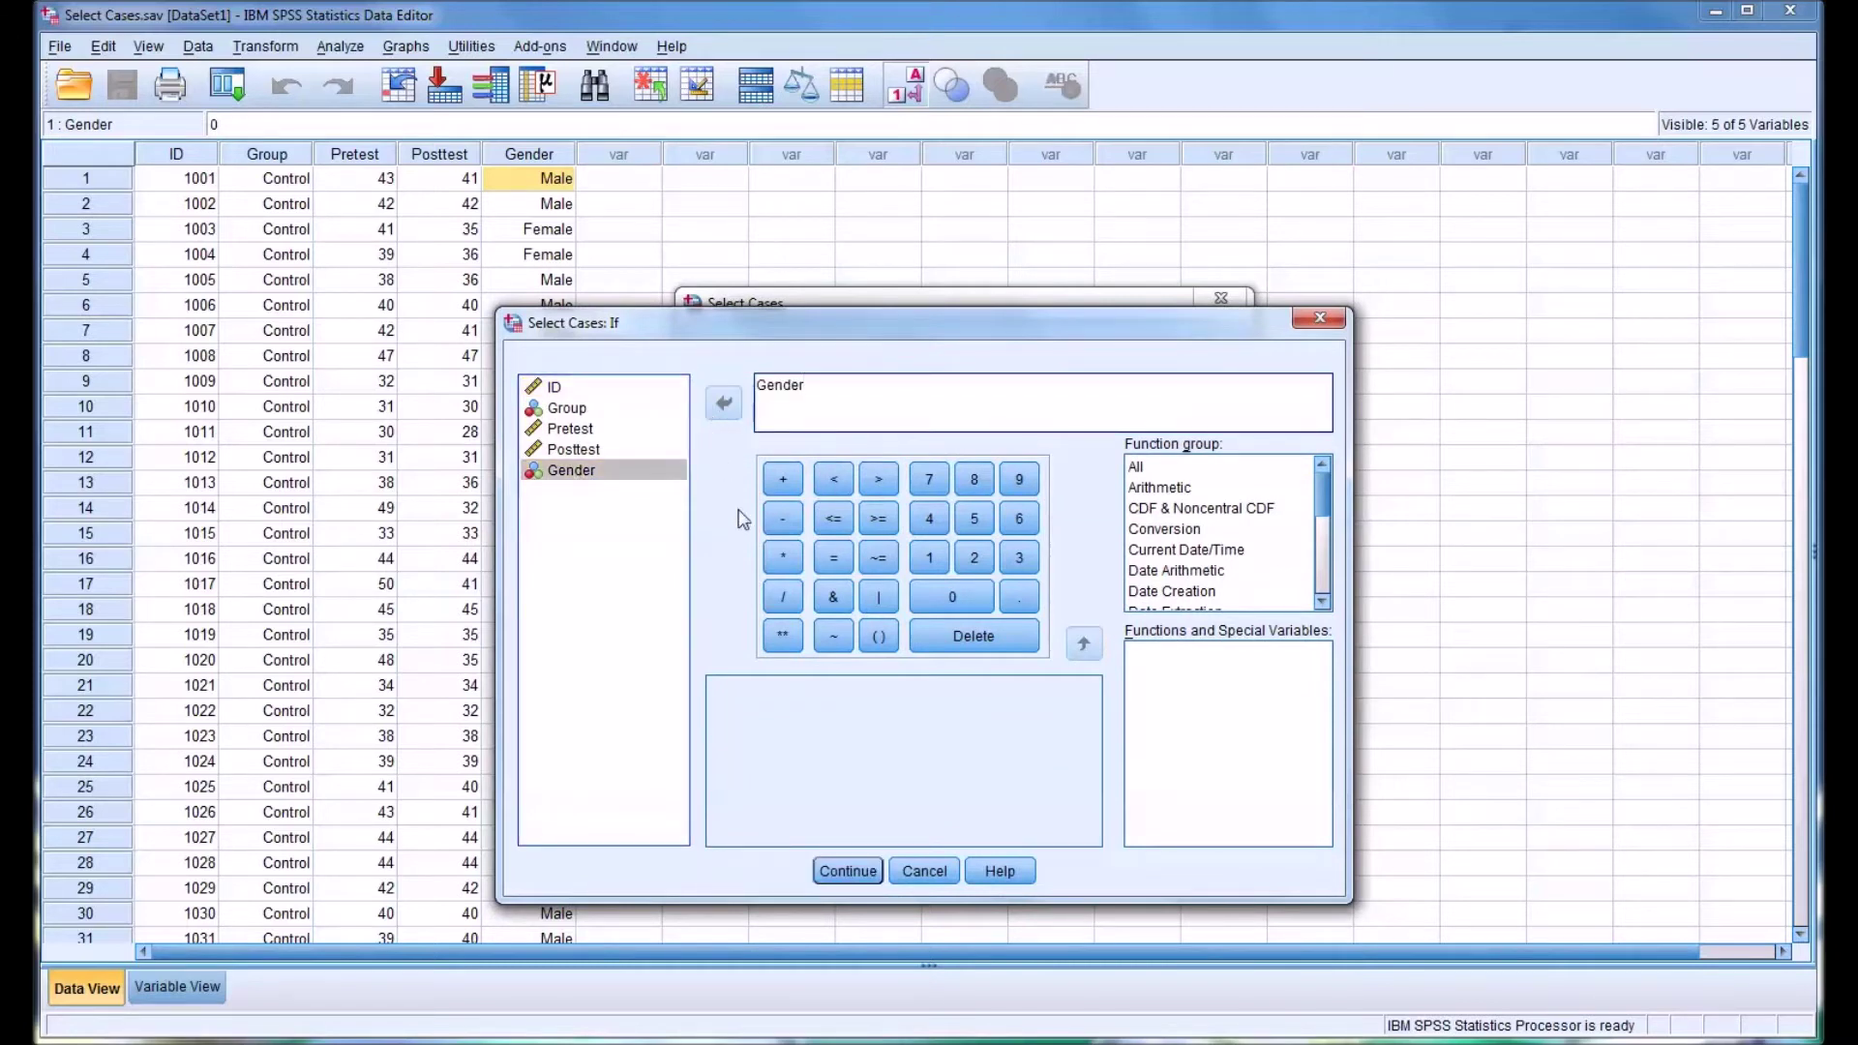
left_click(832, 556)
left_click(838, 871)
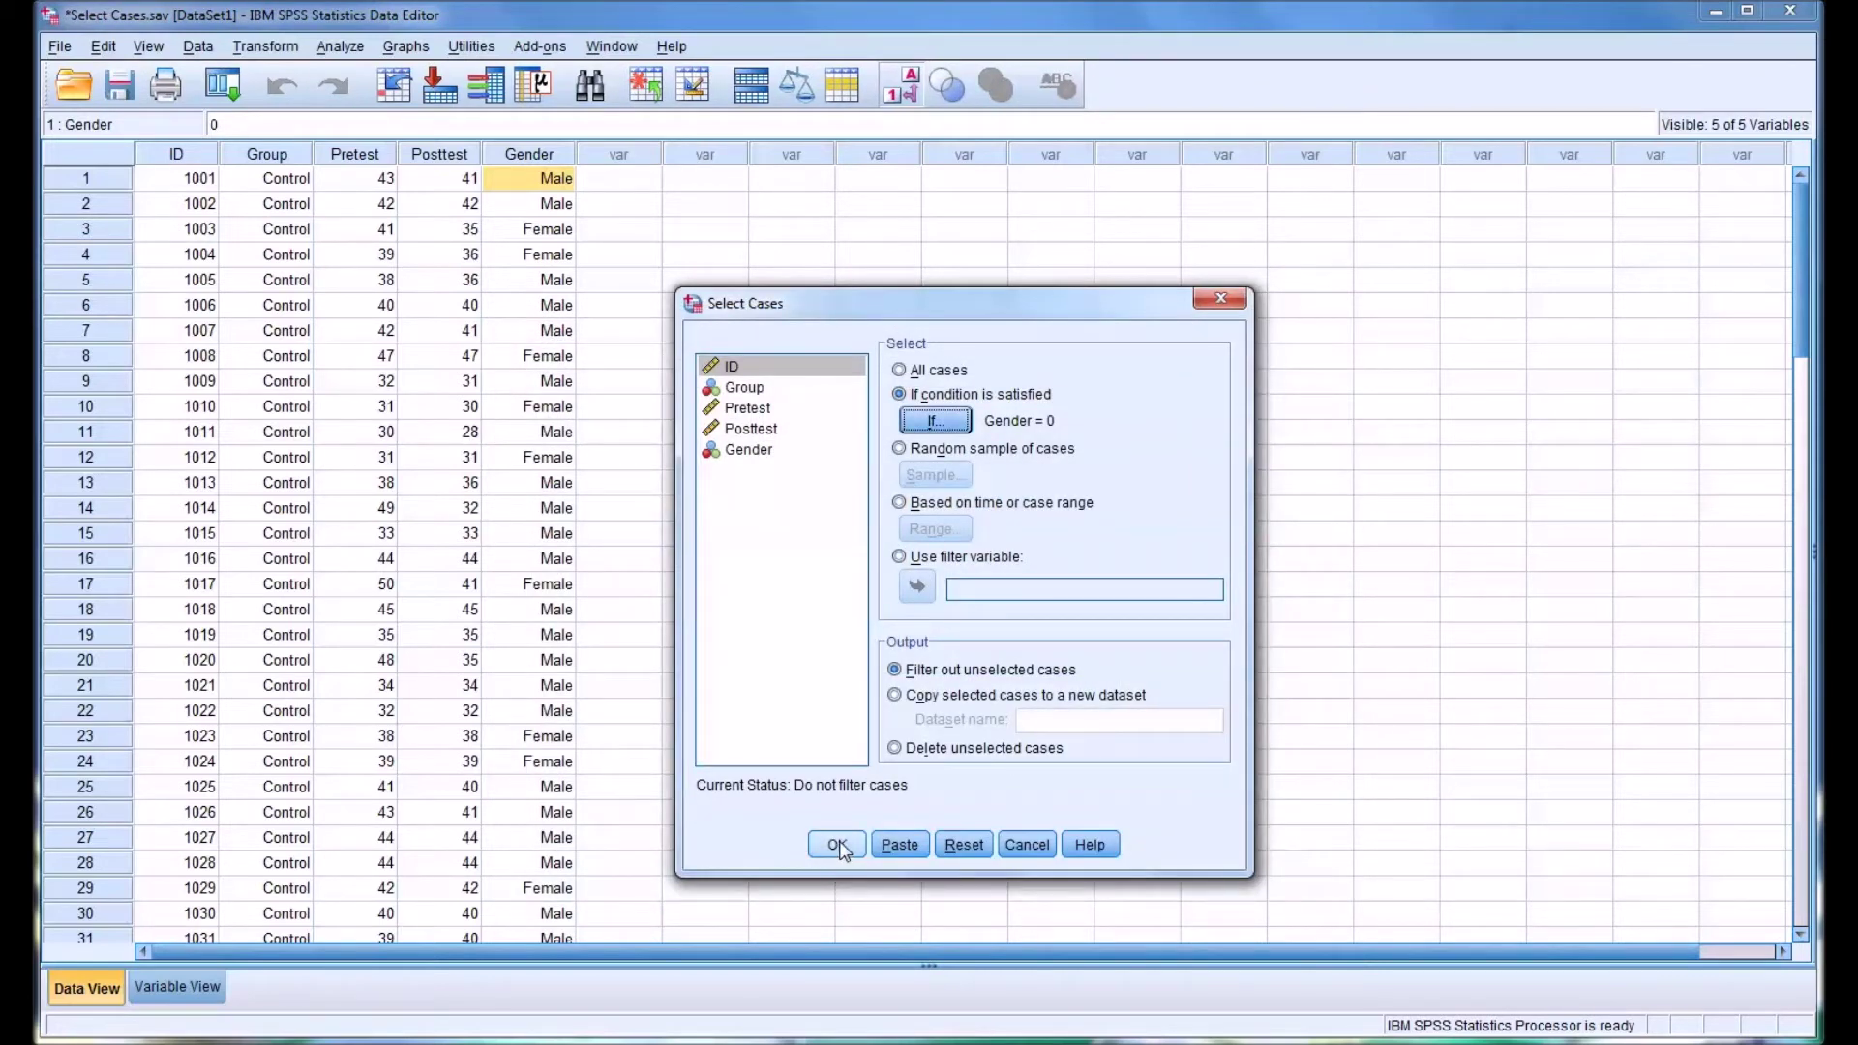
left_click(838, 845)
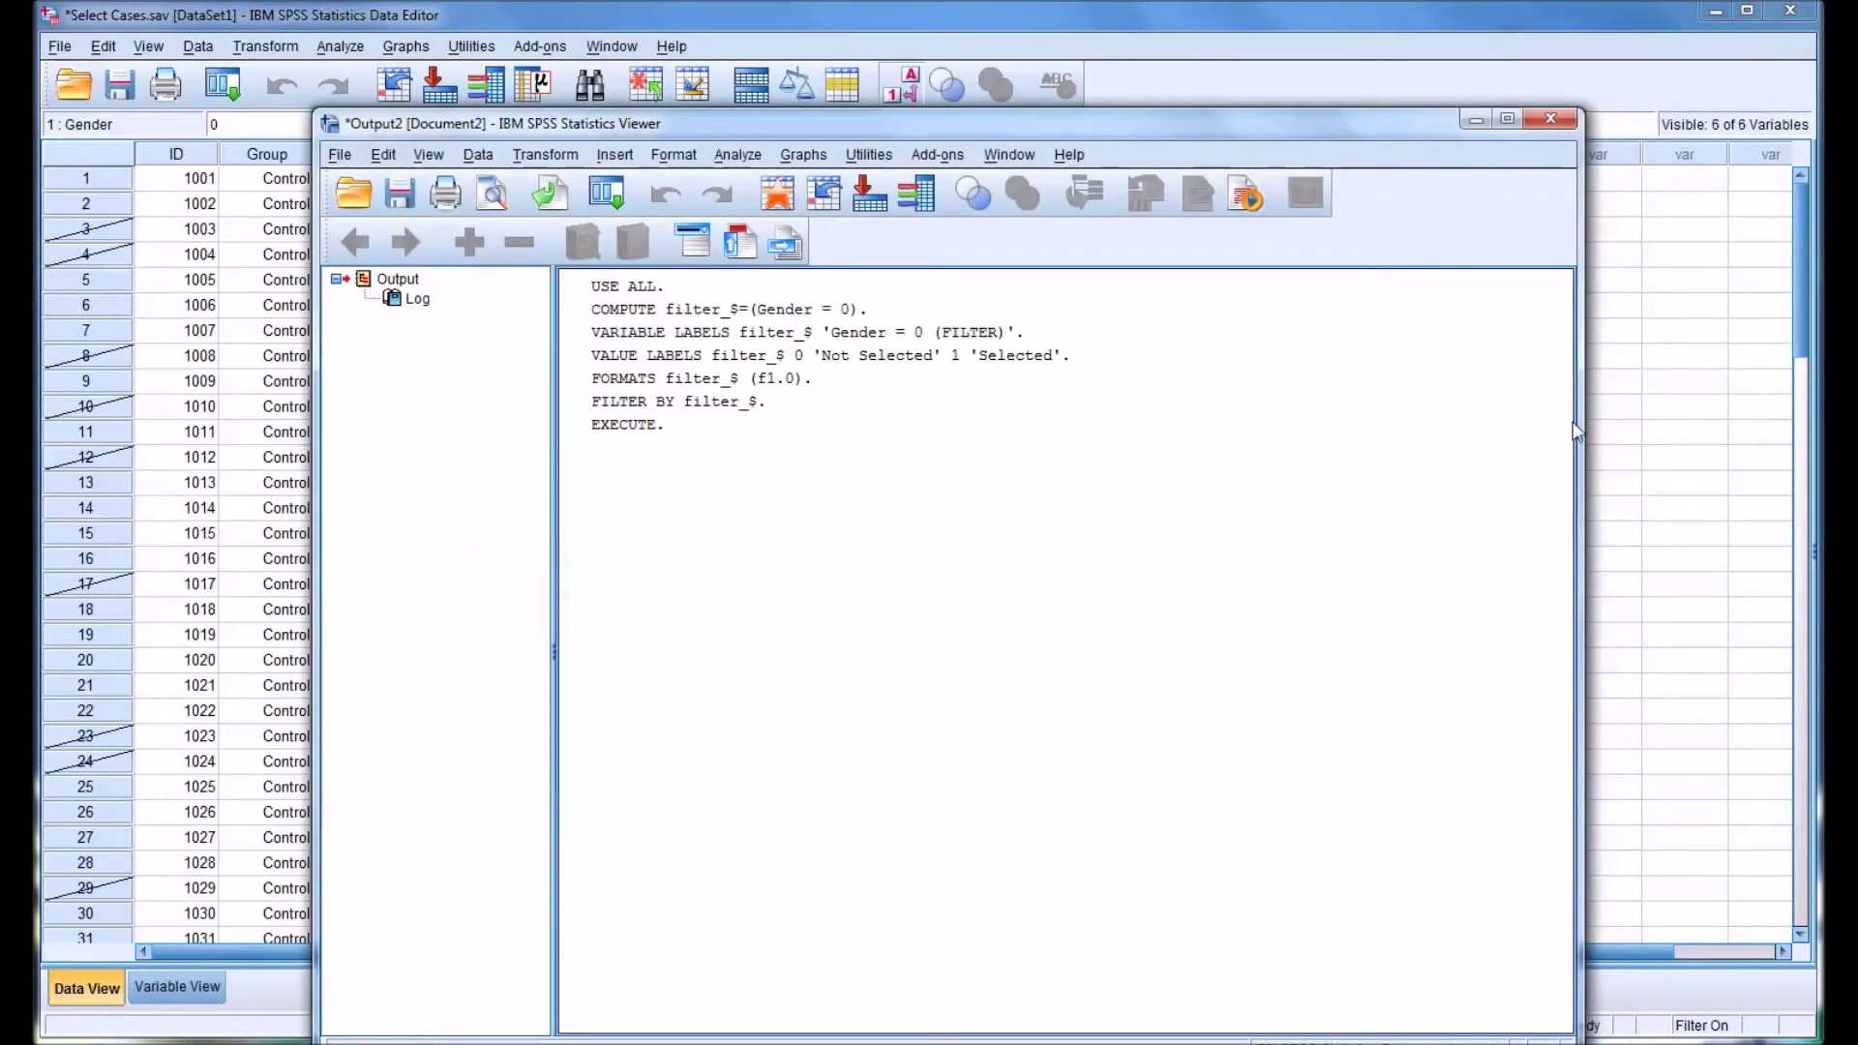
Minimize the Output Viewer to see the new filter_$ column in the Data Editor.
left_click(1475, 120)
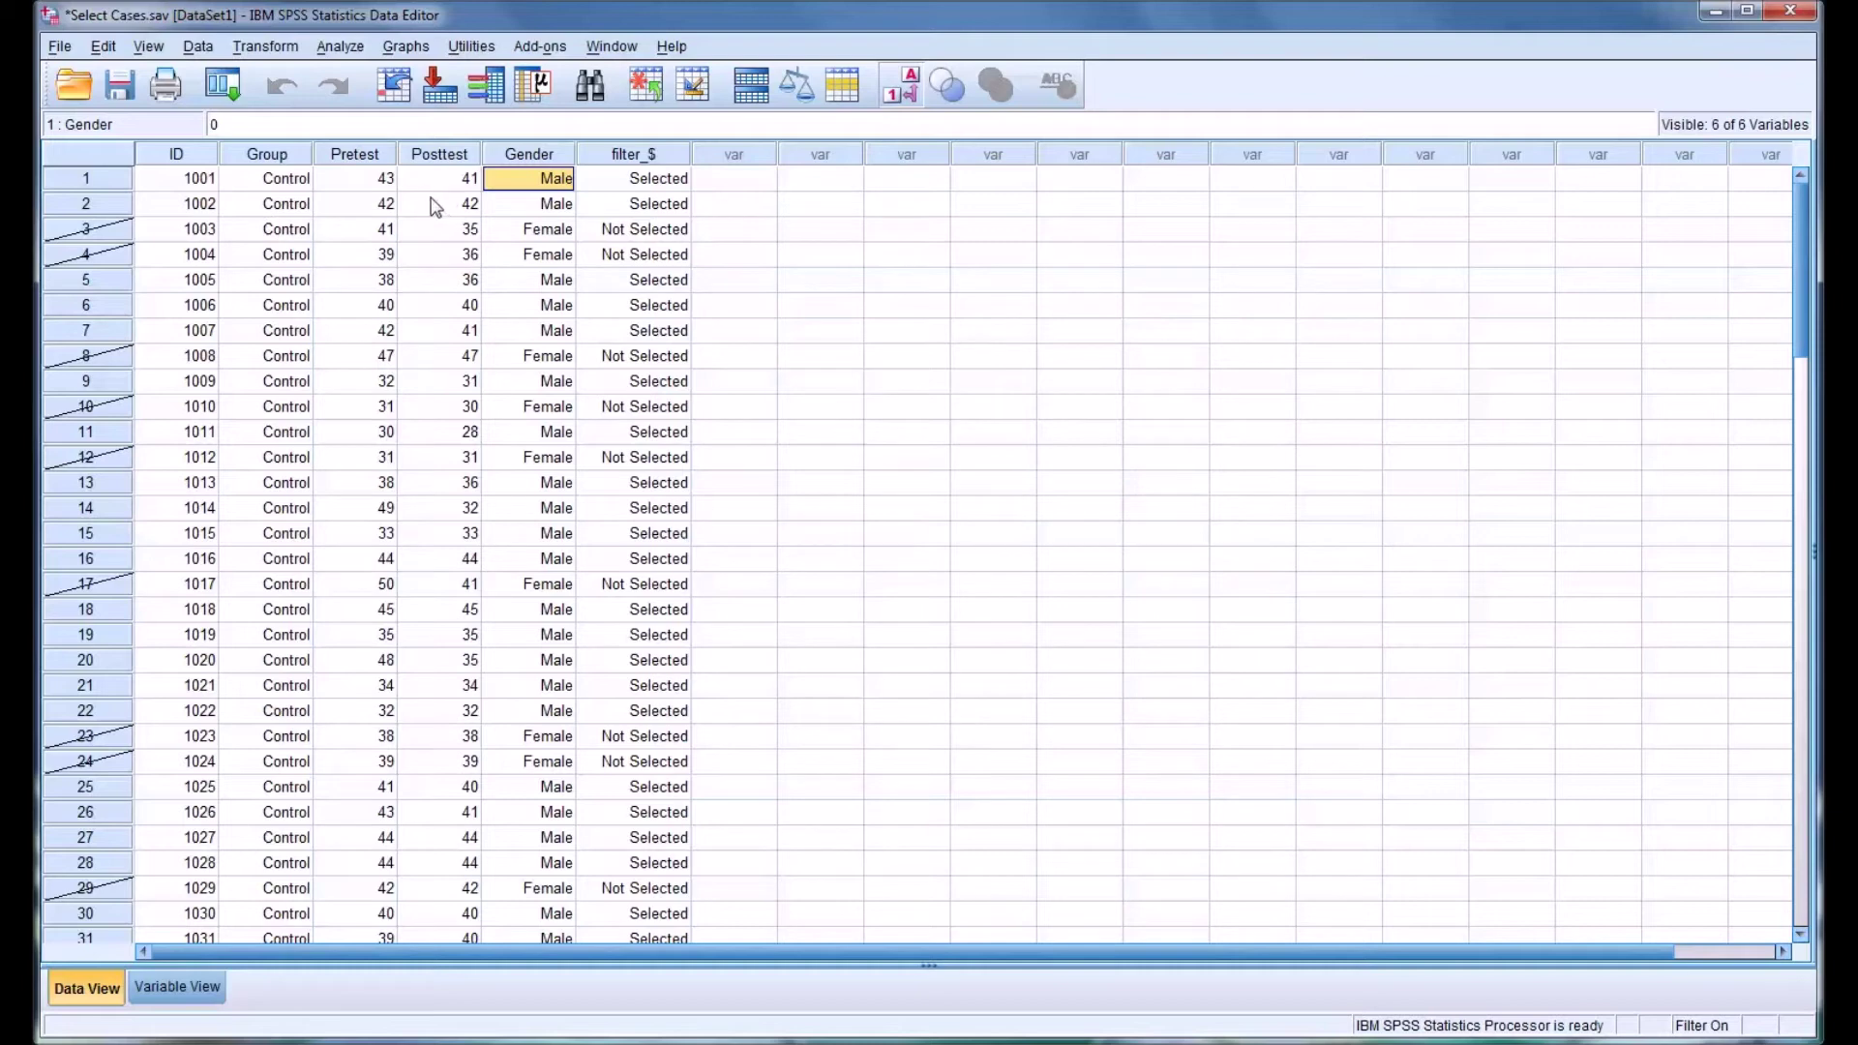
Run a Univariate ANOVA with Posttest as dependent variable and Group as fixed factor on male cases.
left_click(340, 47)
mouse_move(386, 184)
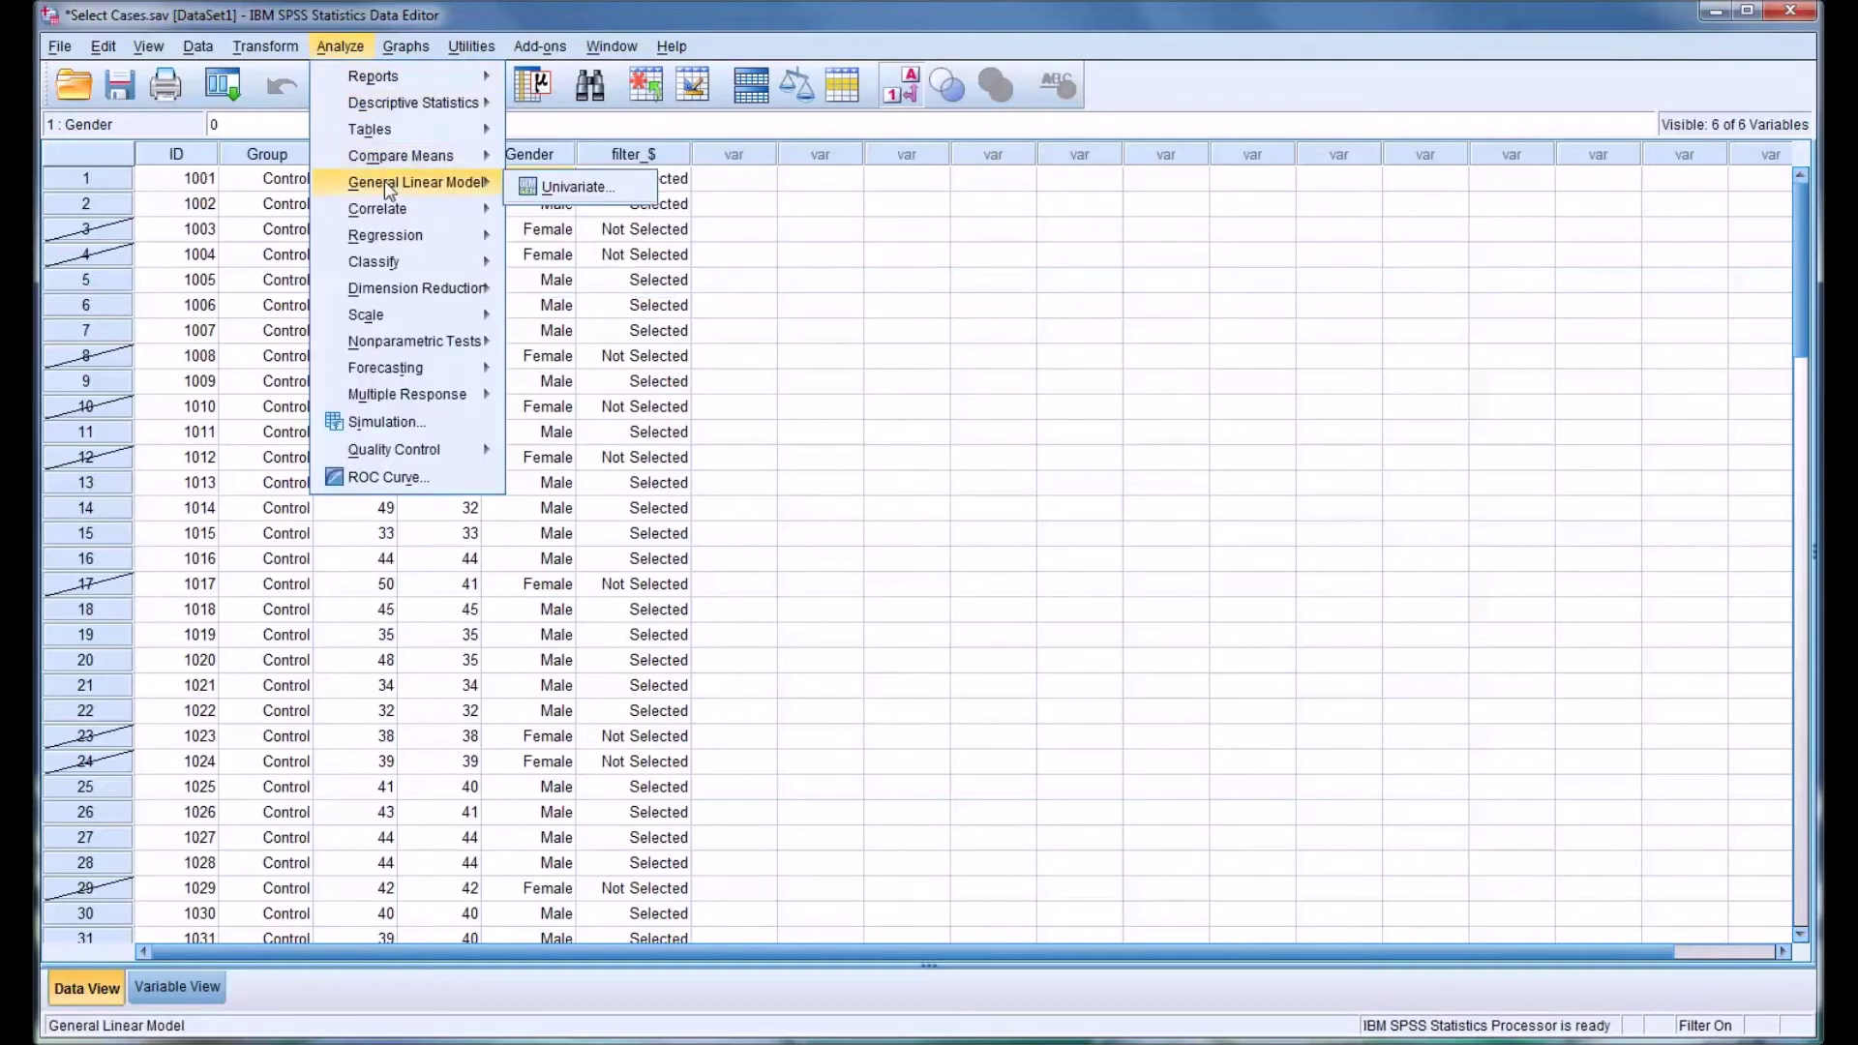
left_click(535, 194)
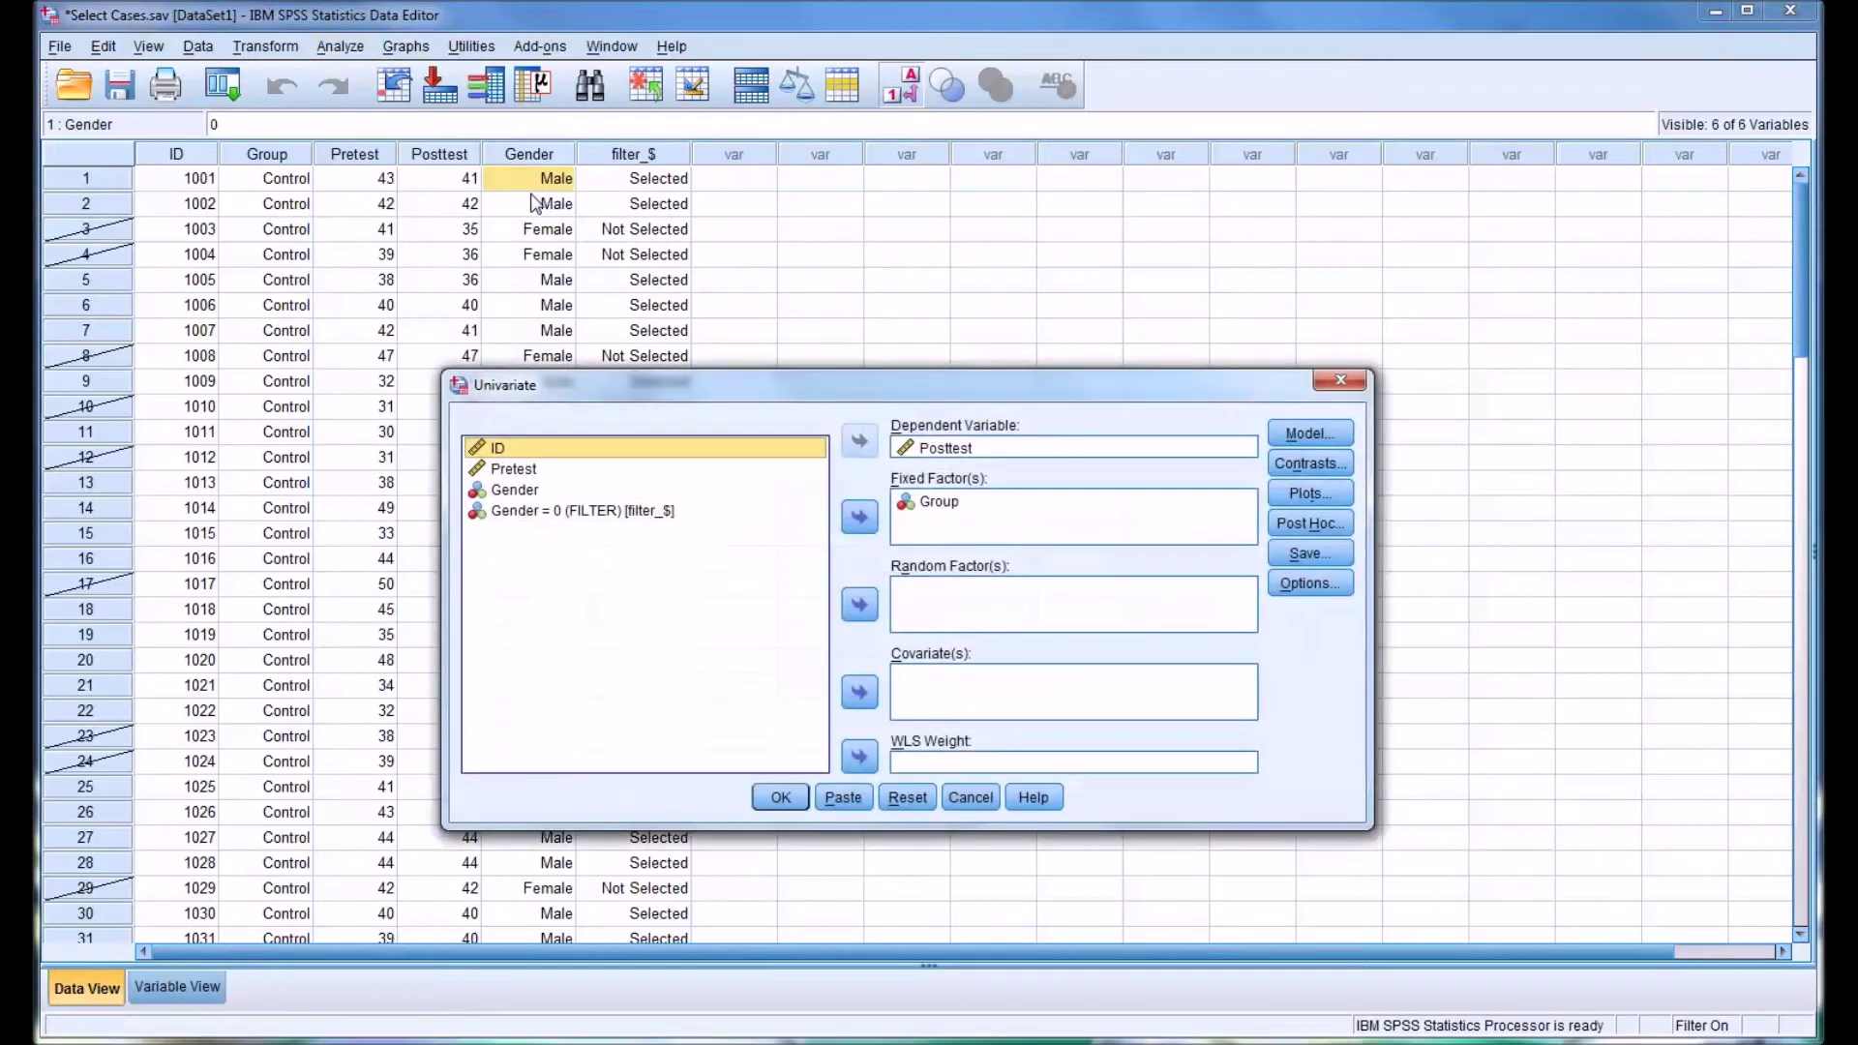
left_click(938, 451)
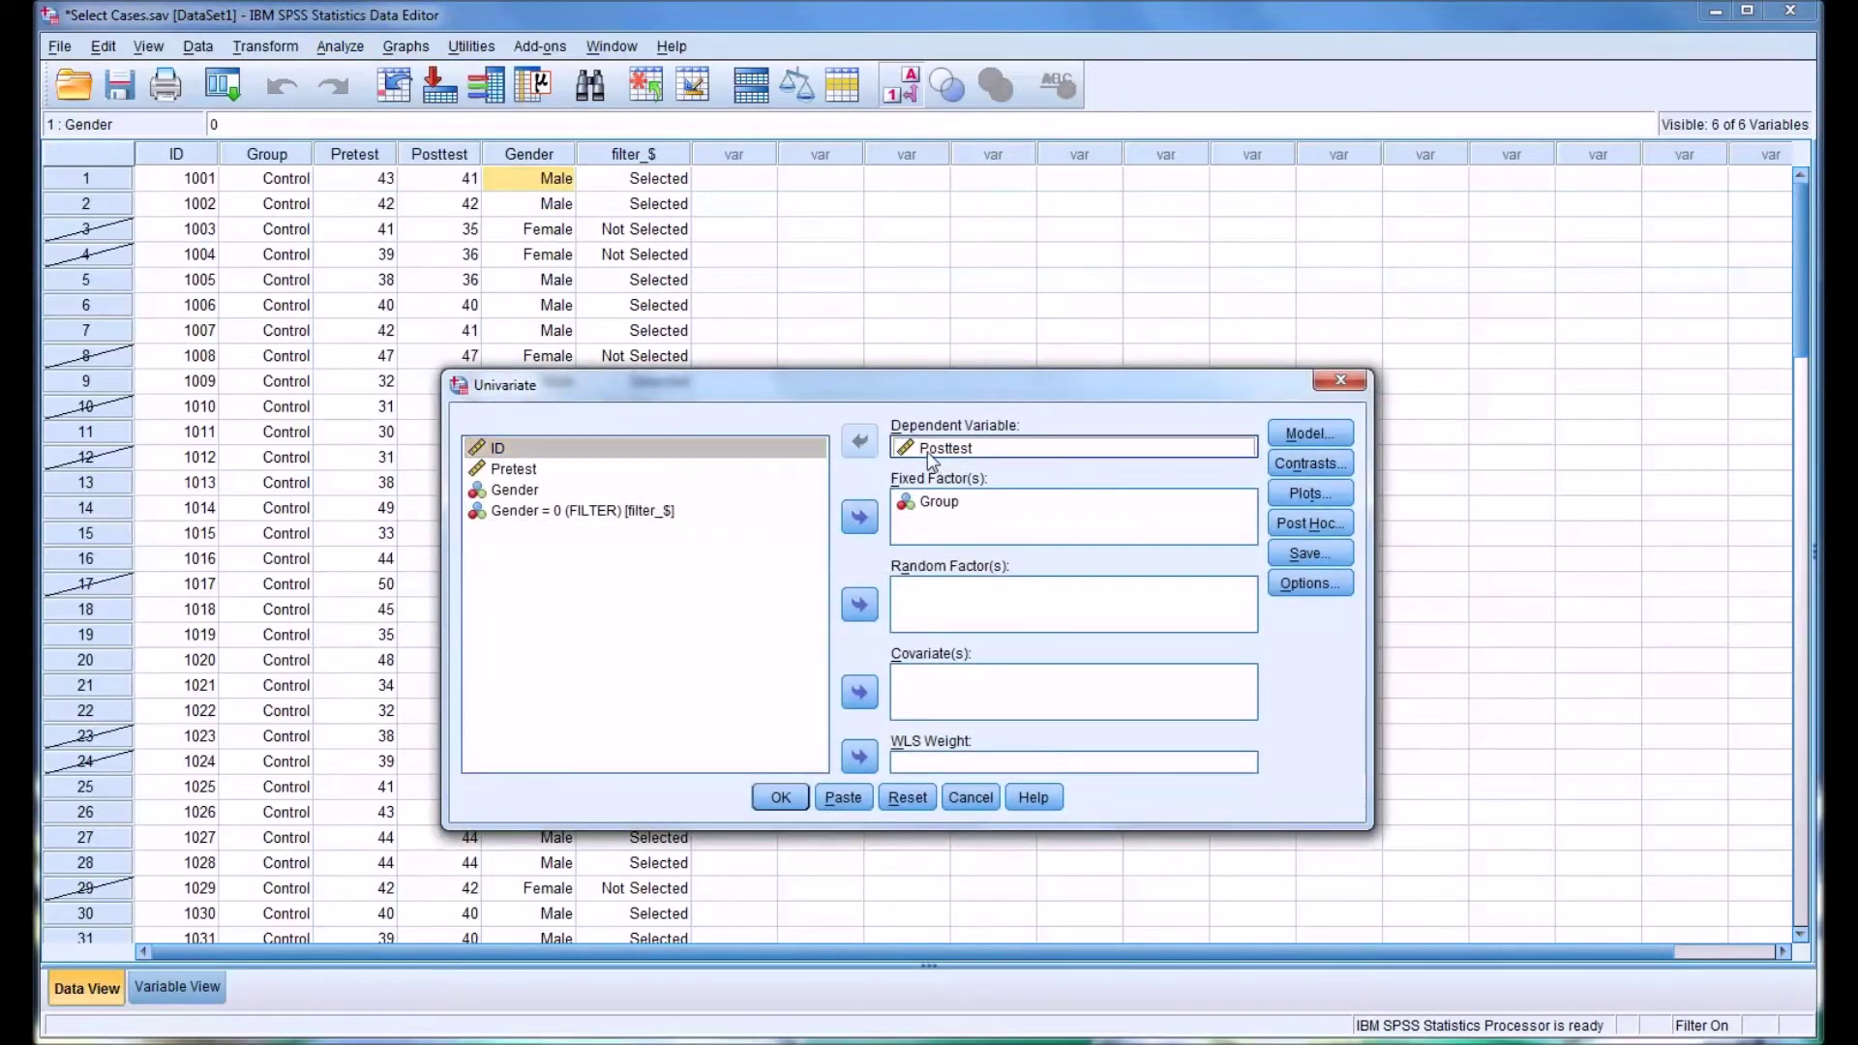
left_click(859, 442)
left_click(917, 508)
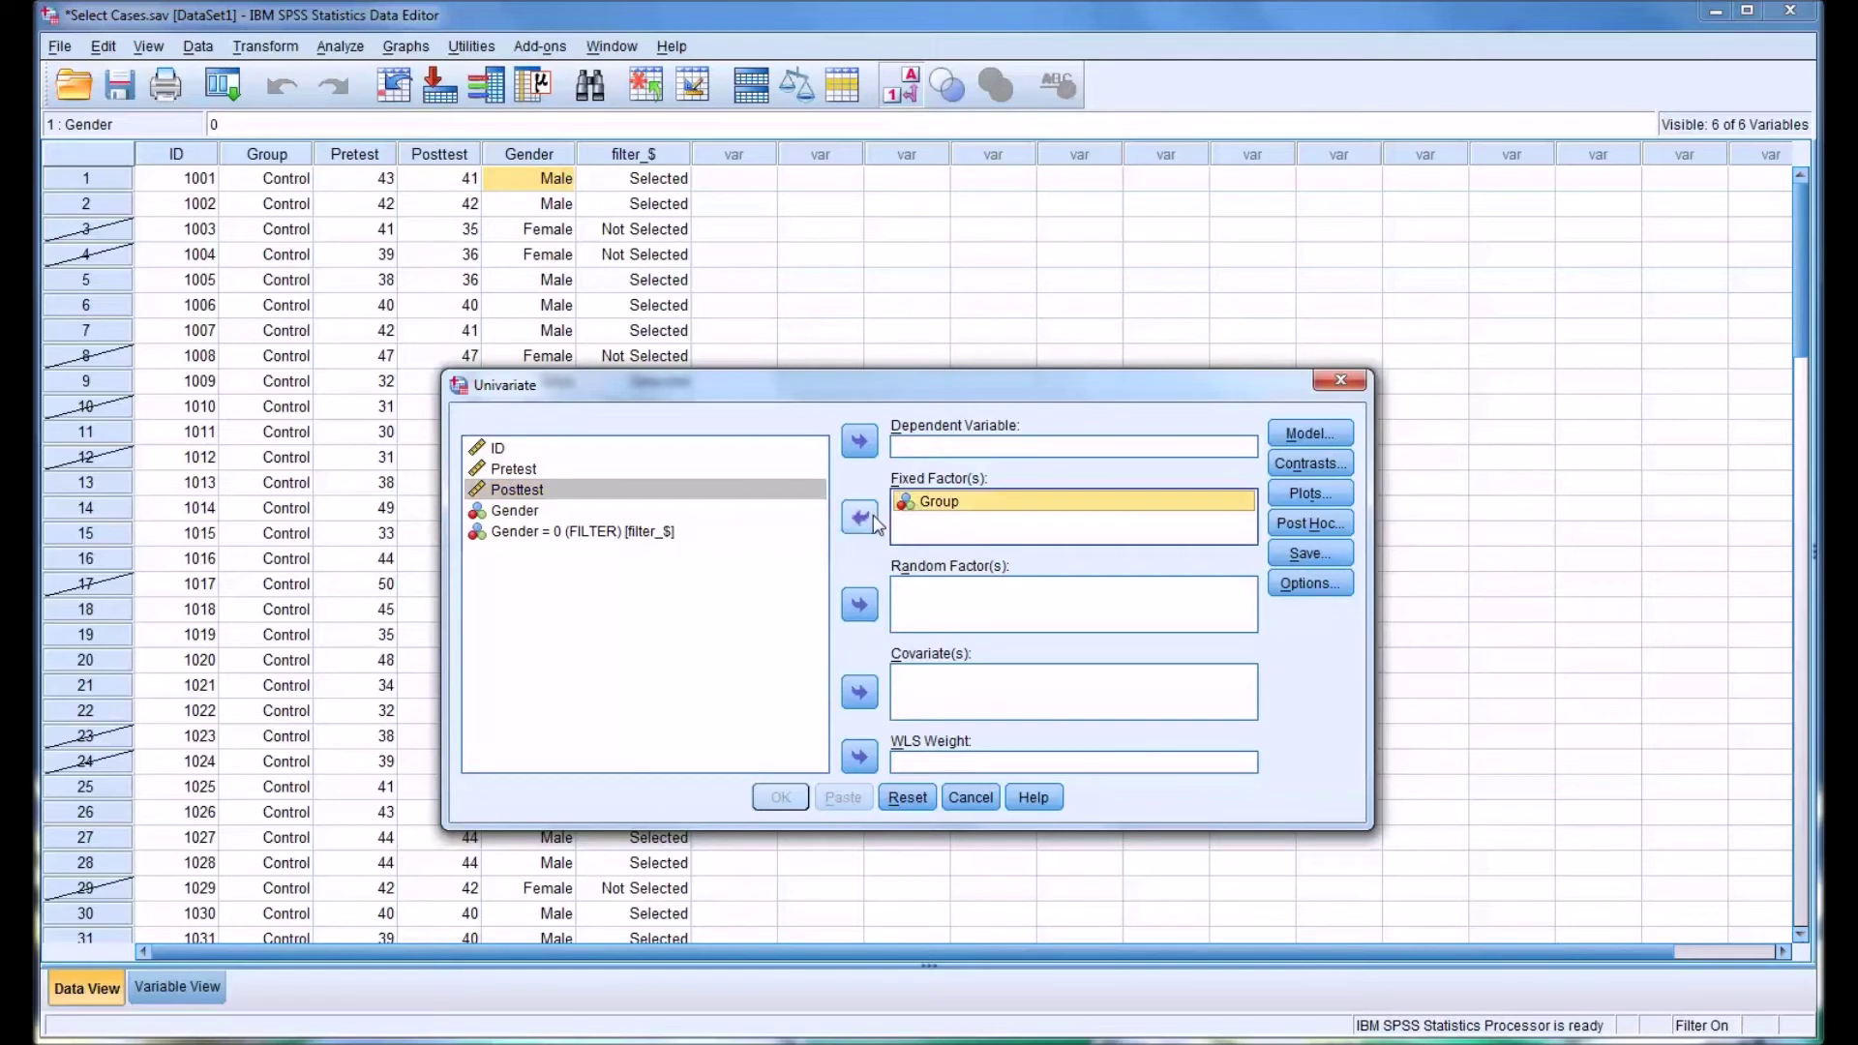
left_click(860, 516)
left_click(486, 511)
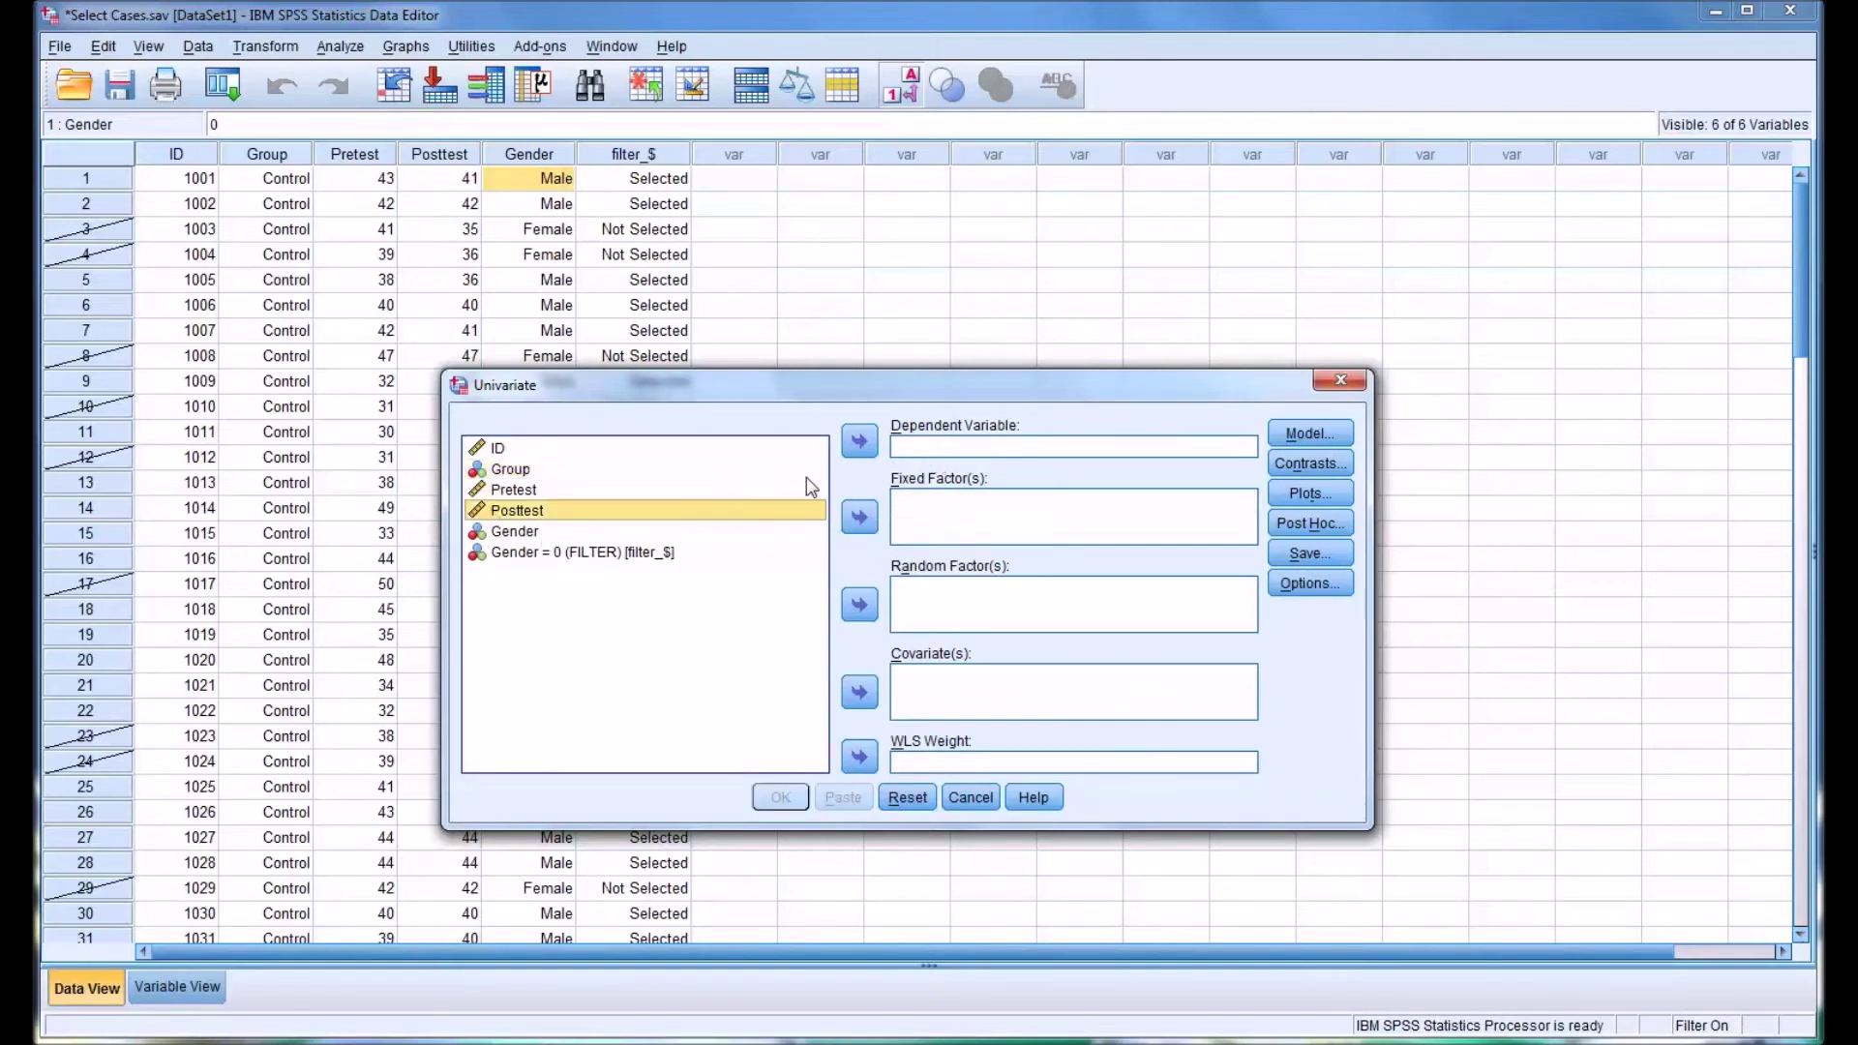
left_click(859, 442)
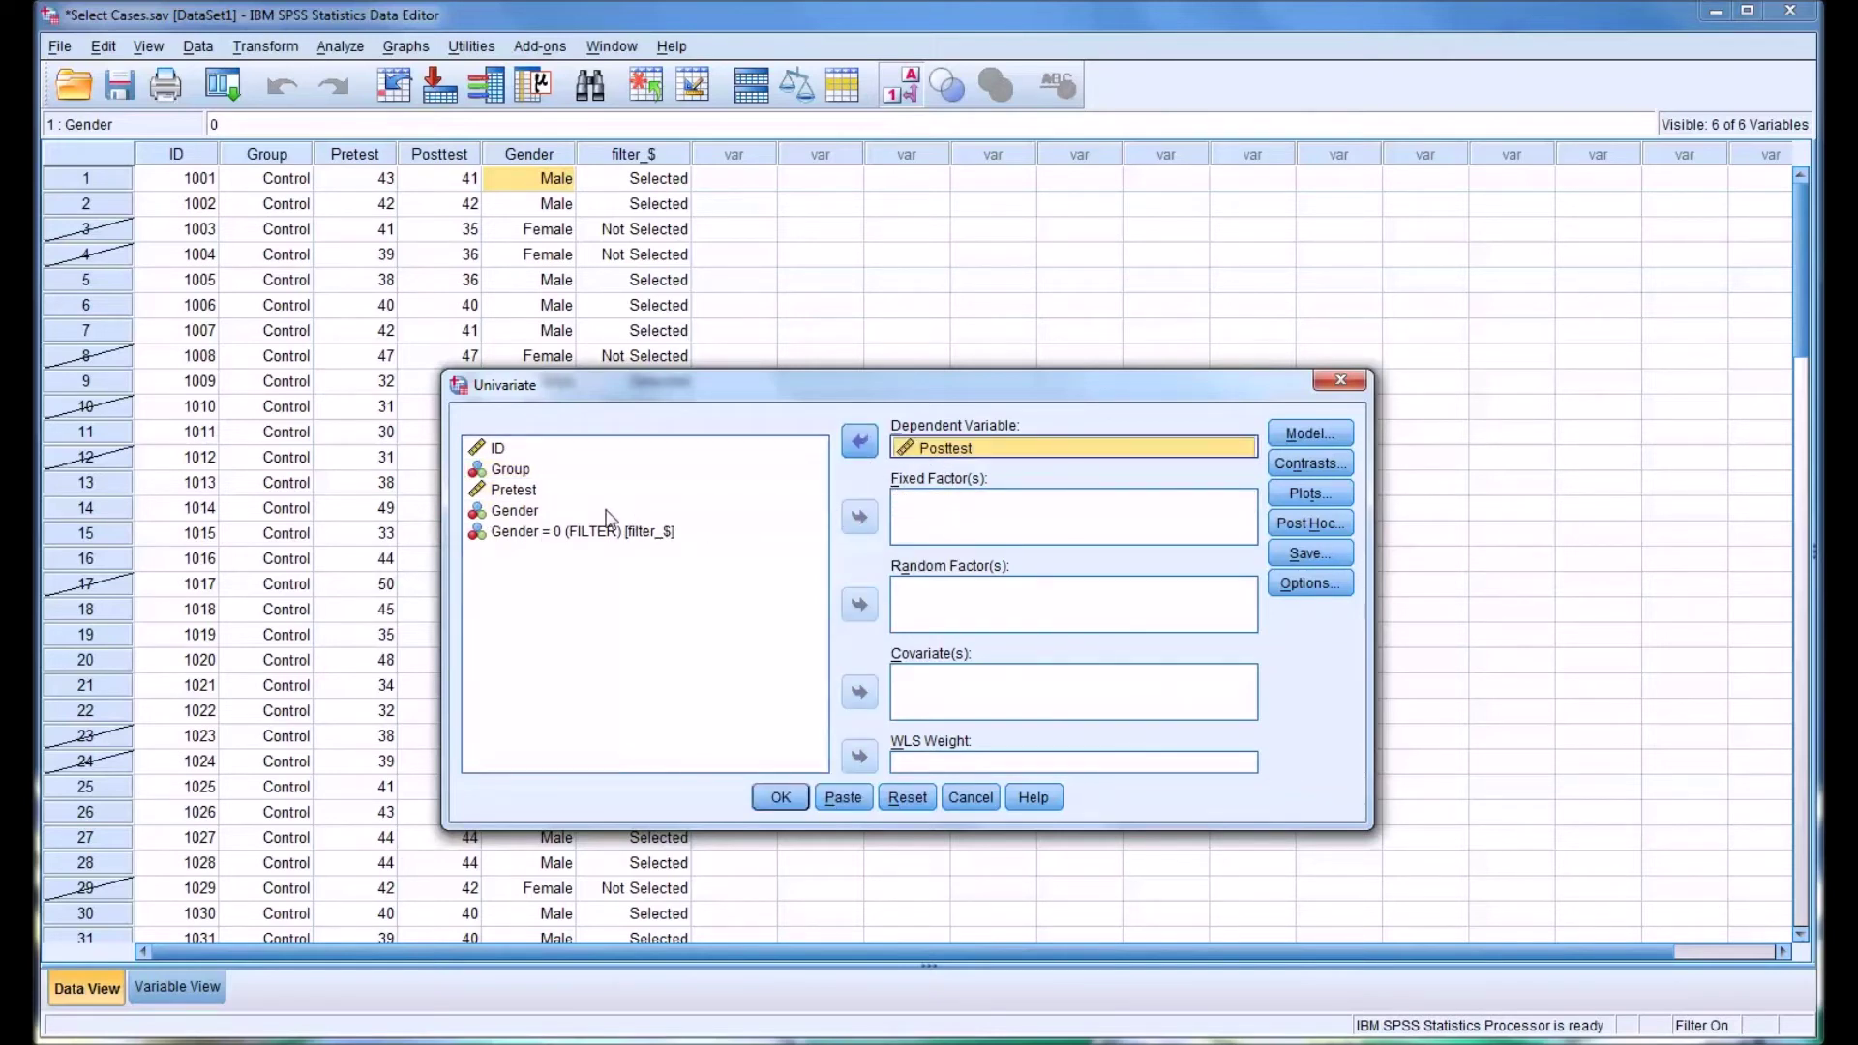
left_click(510, 470)
left_click(860, 518)
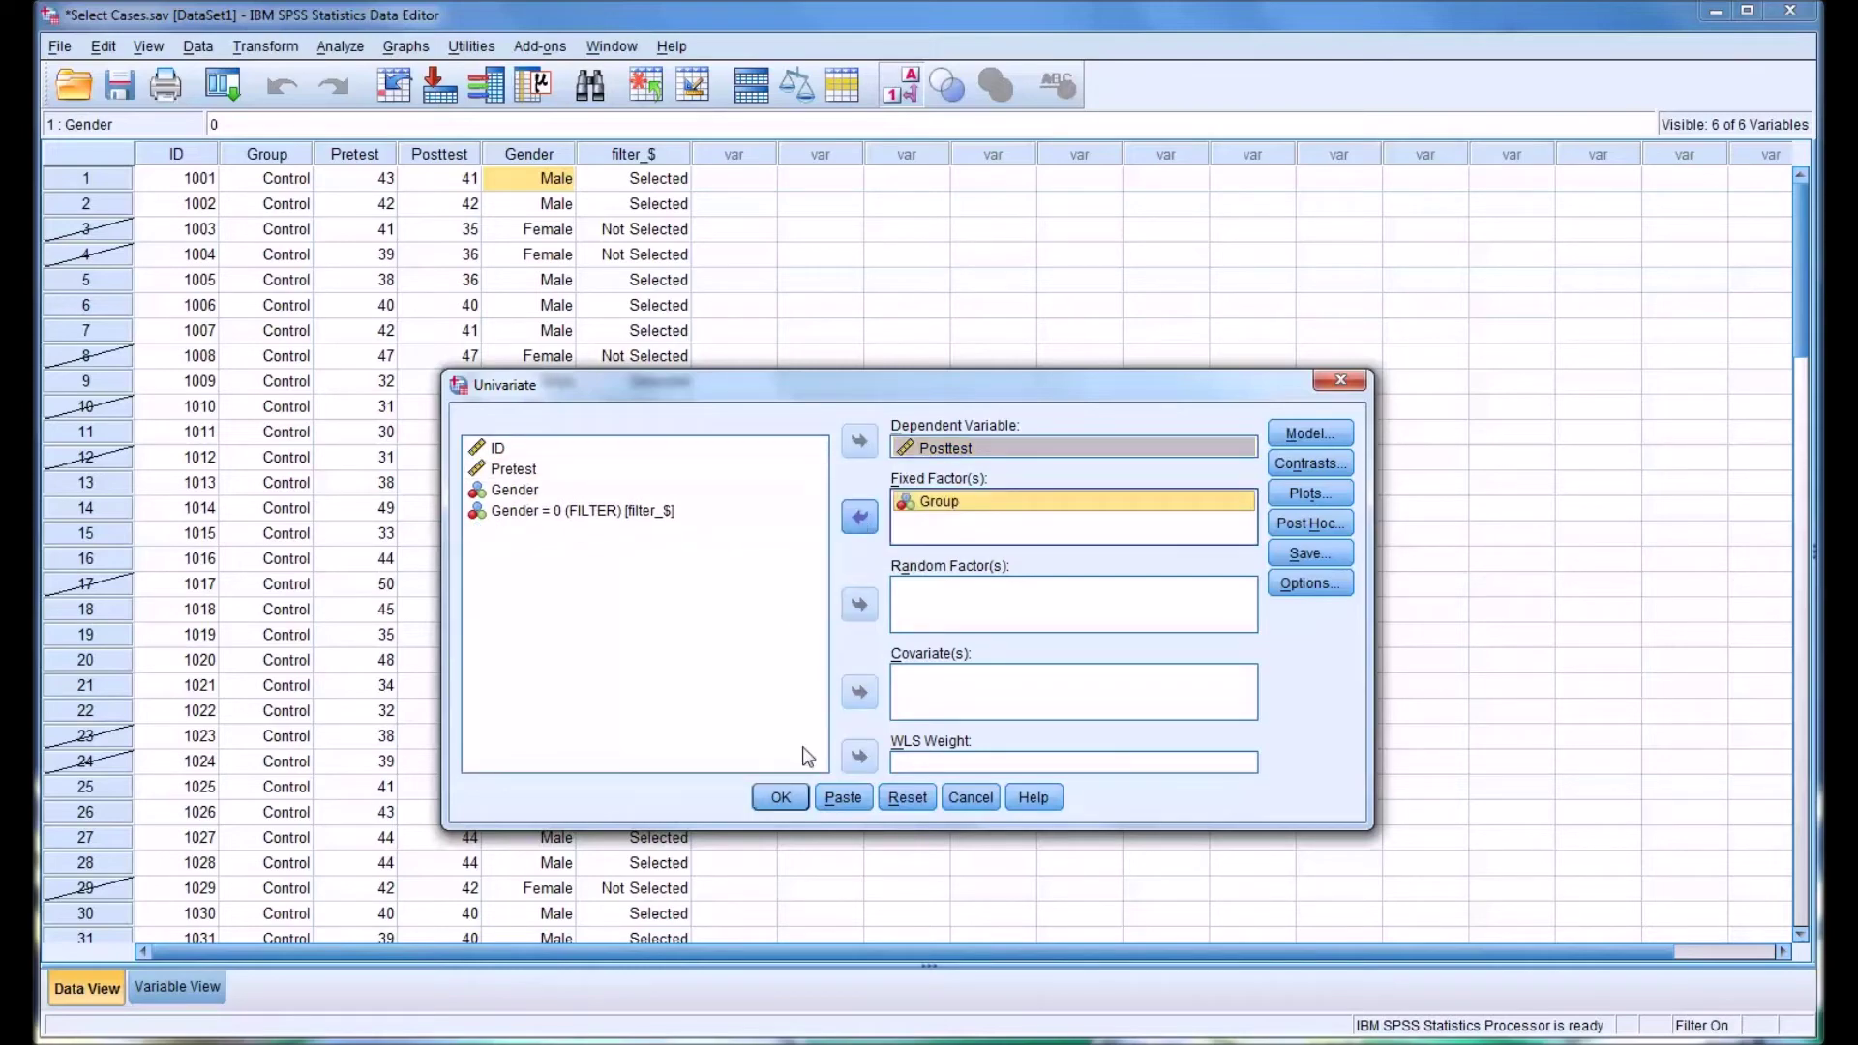
left_click(791, 798)
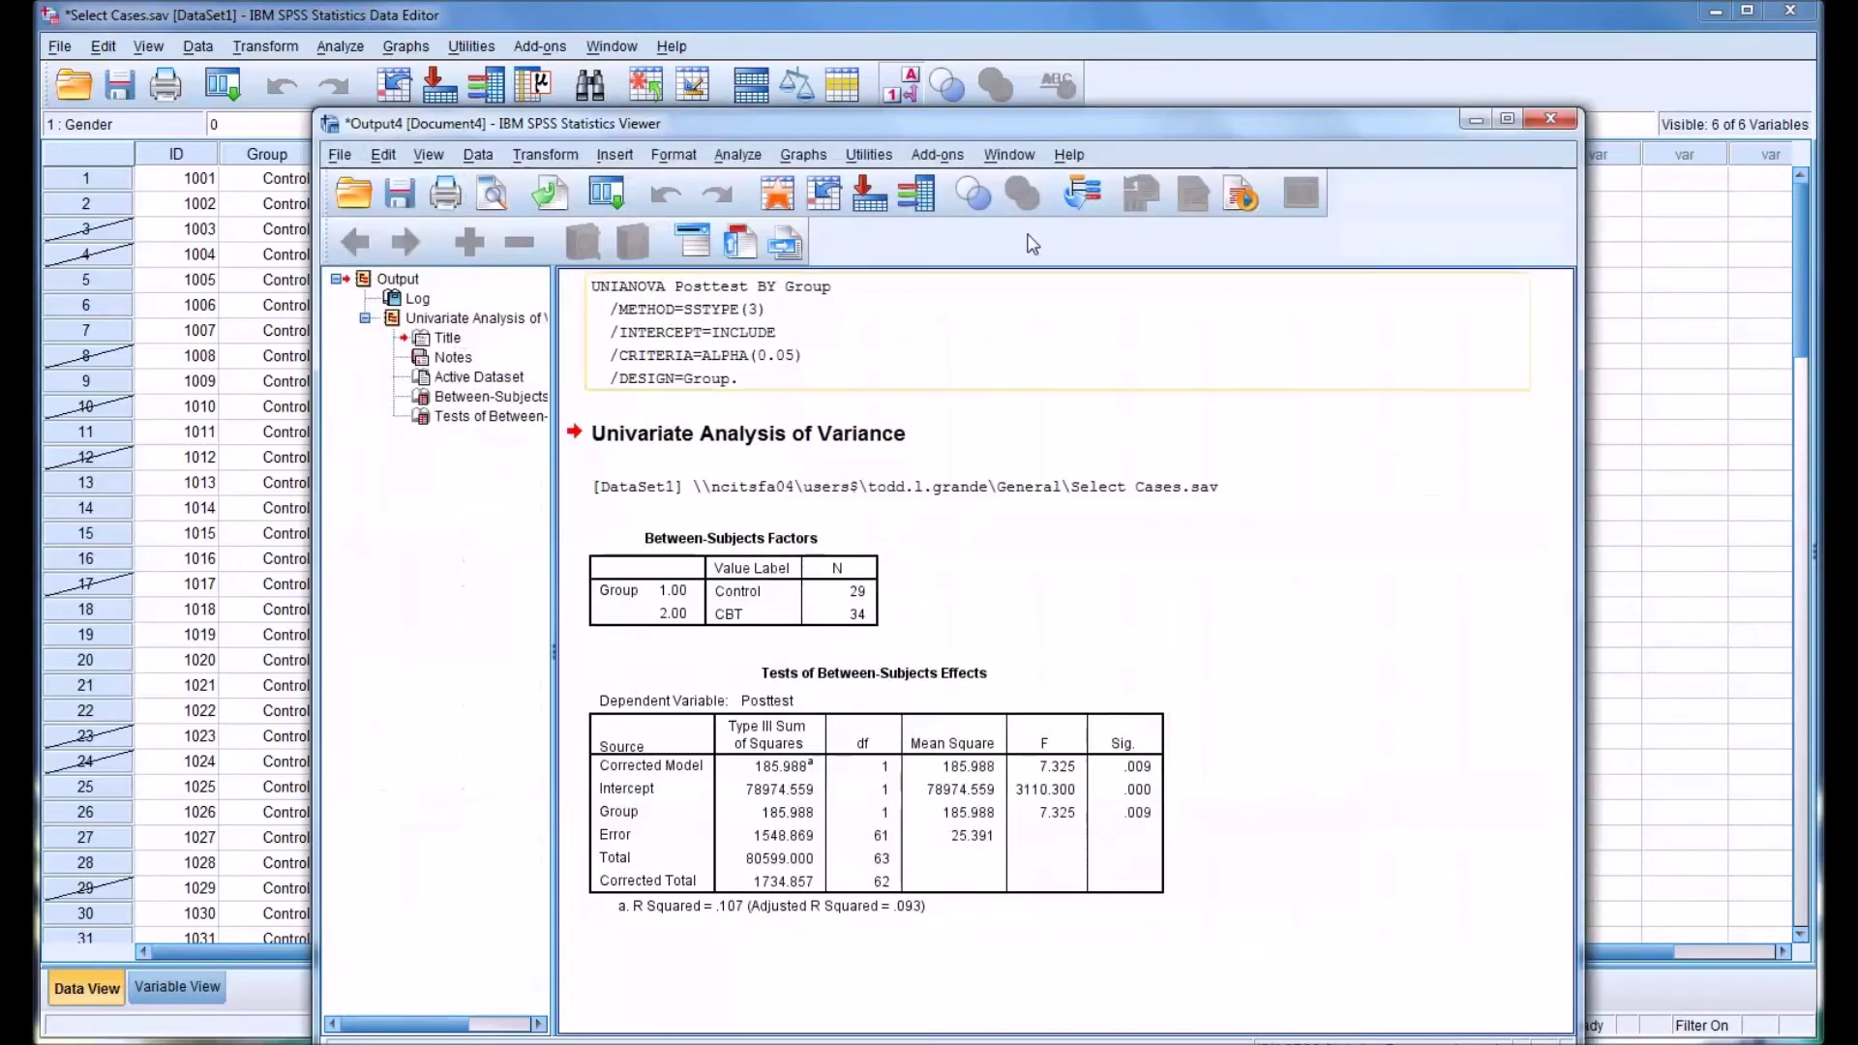
Move the Output Viewer up and bring the Data Editor back to the front.
left_click_drag(970, 133, 971, 85)
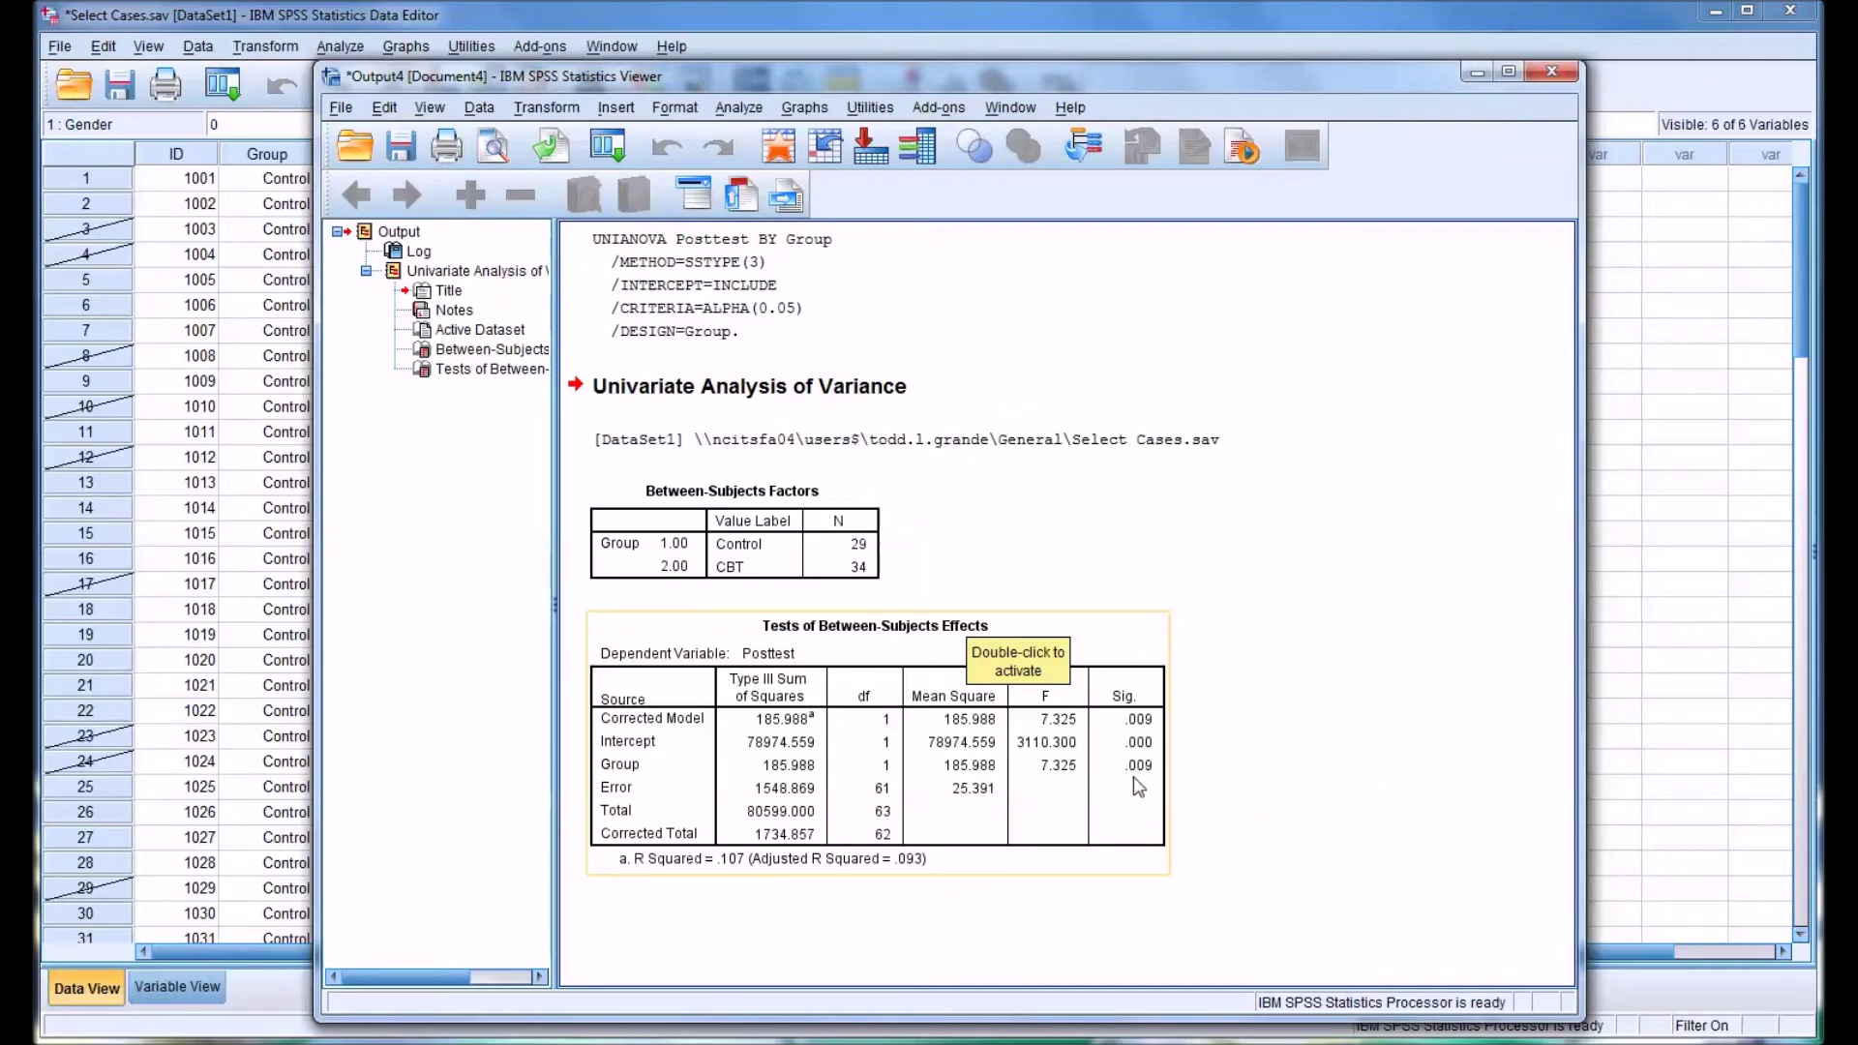
left_click(1622, 385)
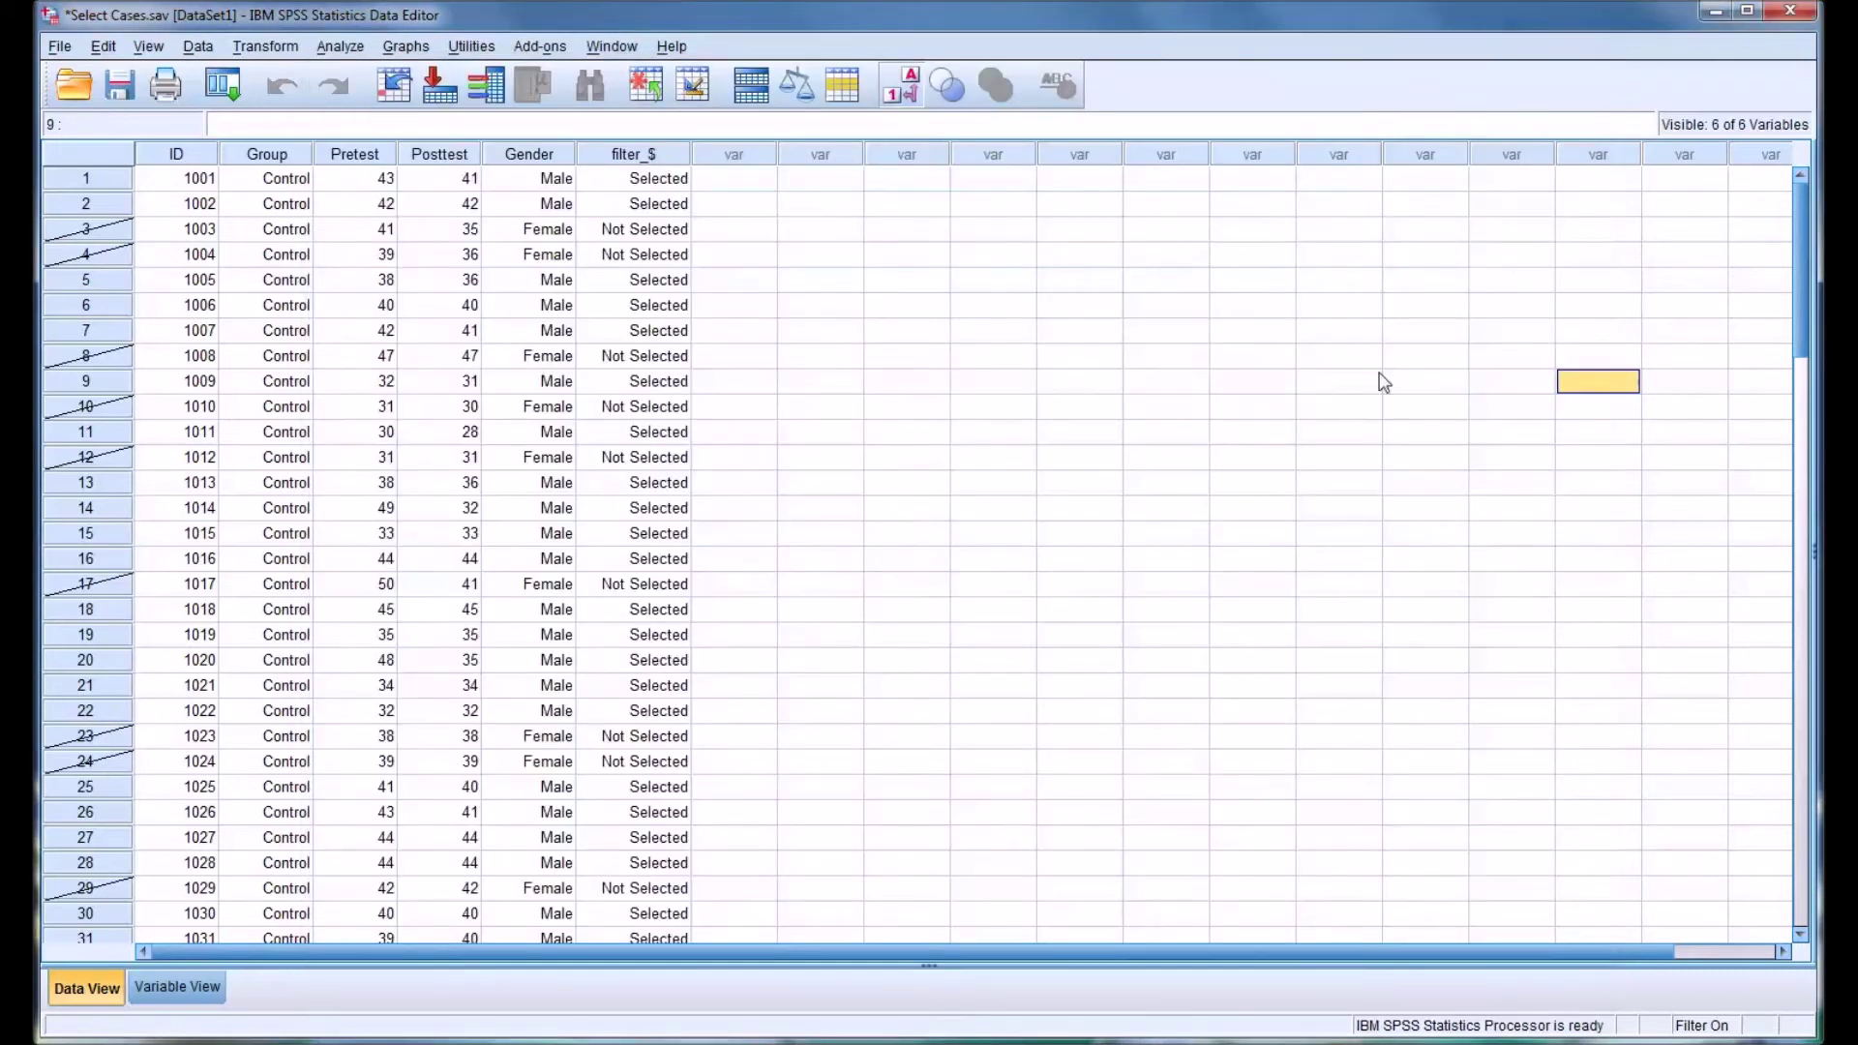
left_click(199, 47)
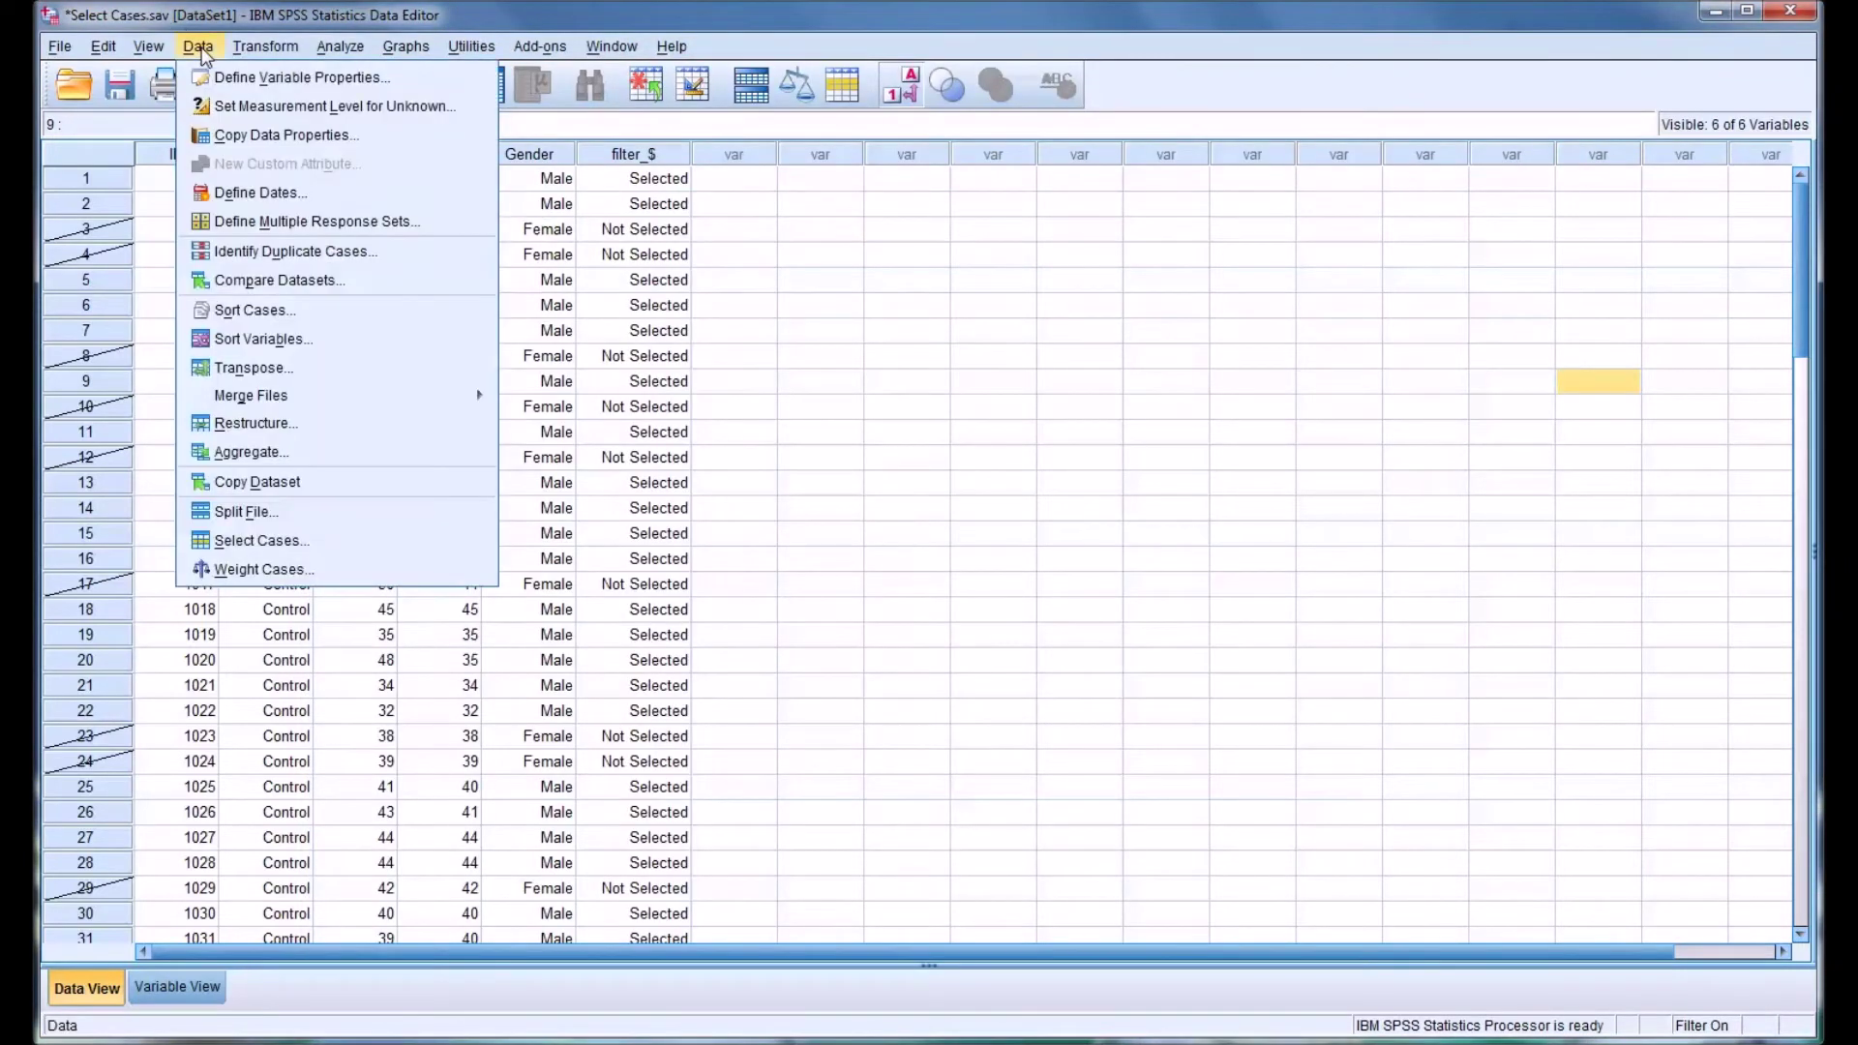
Change the Select Cases condition from Gender = 0 to Gender = 1 and apply it.
left_click(258, 534)
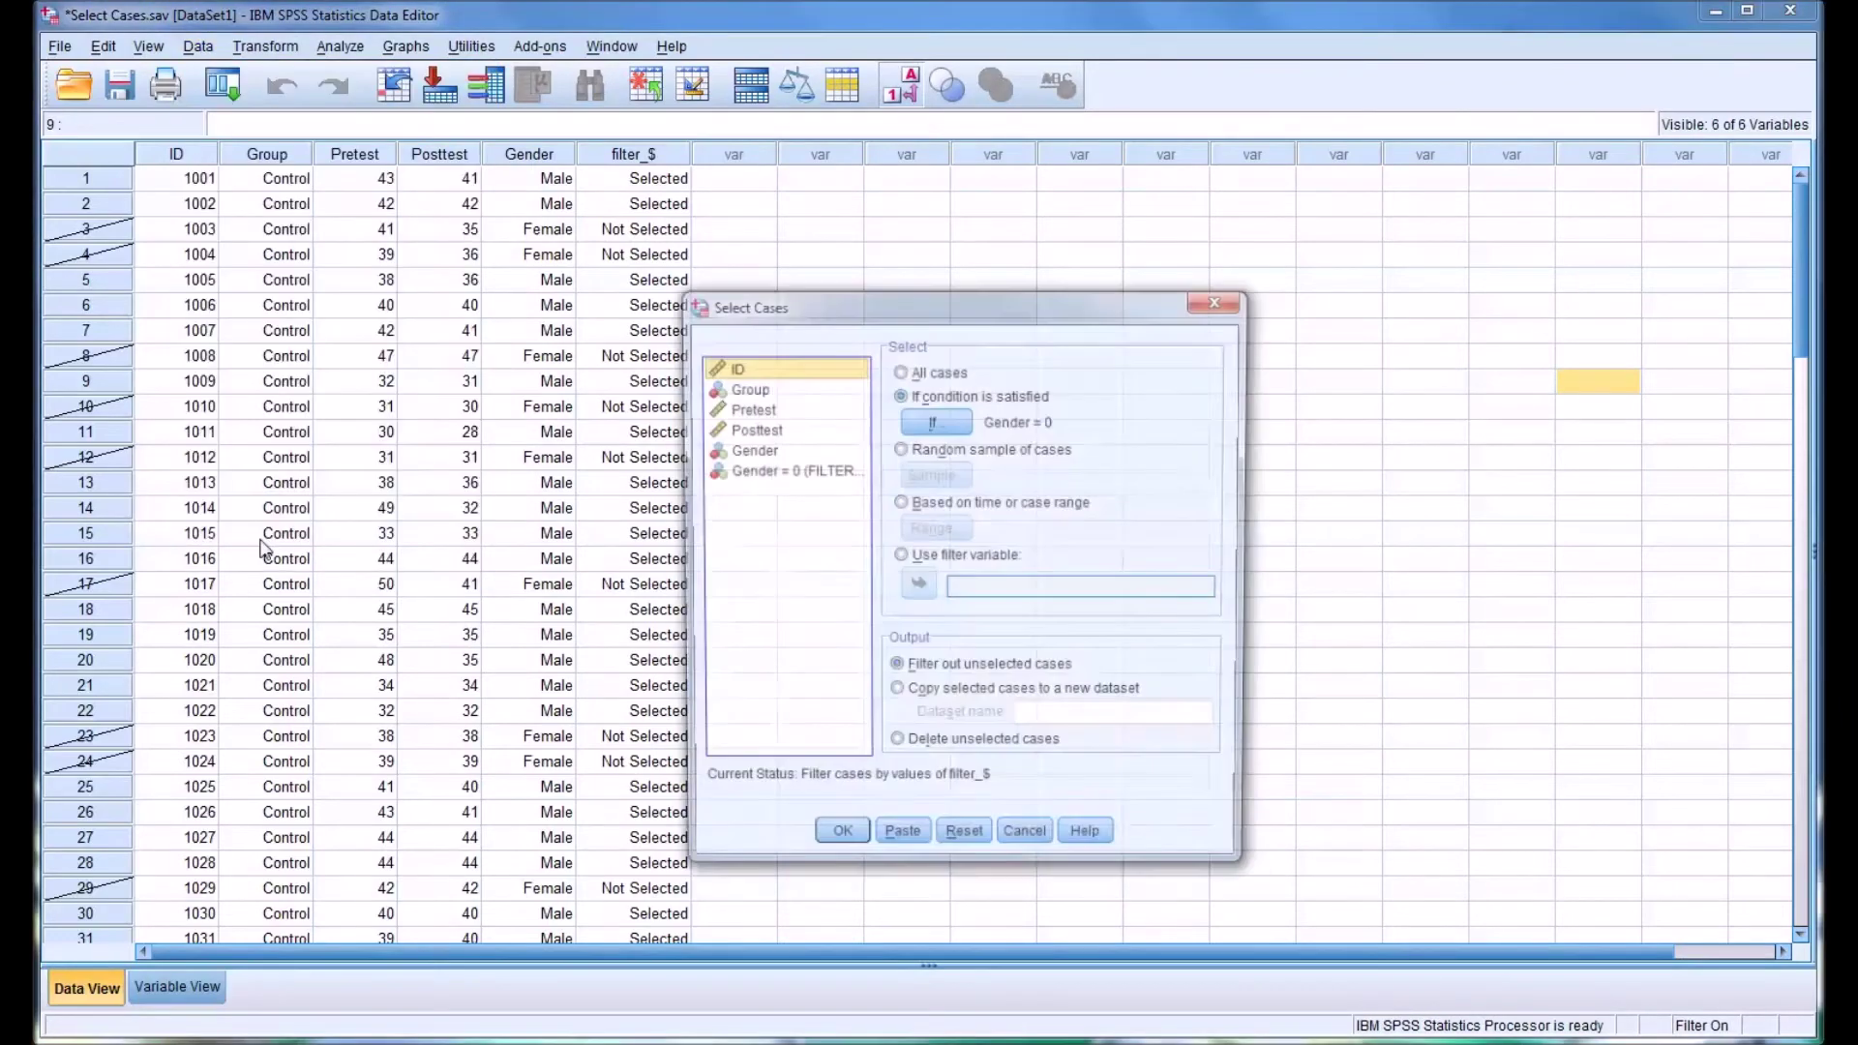
left_click(935, 422)
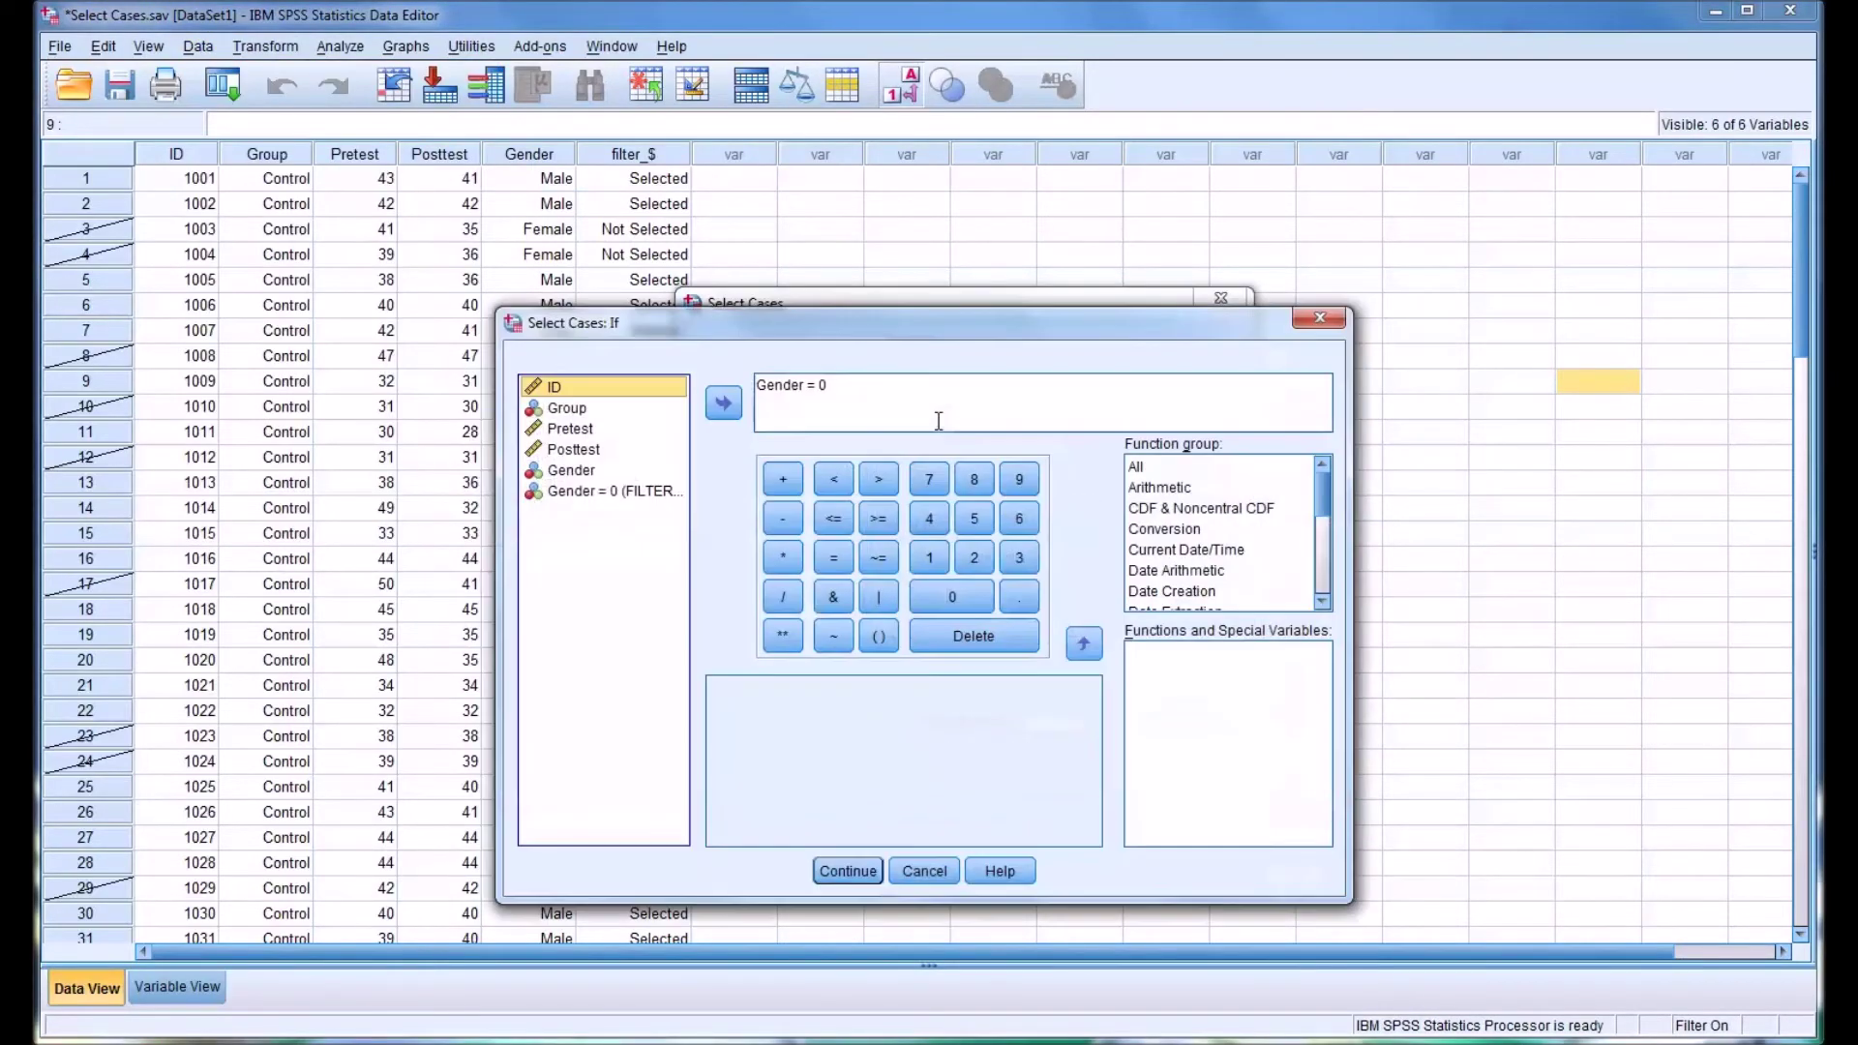
double_click(823, 386)
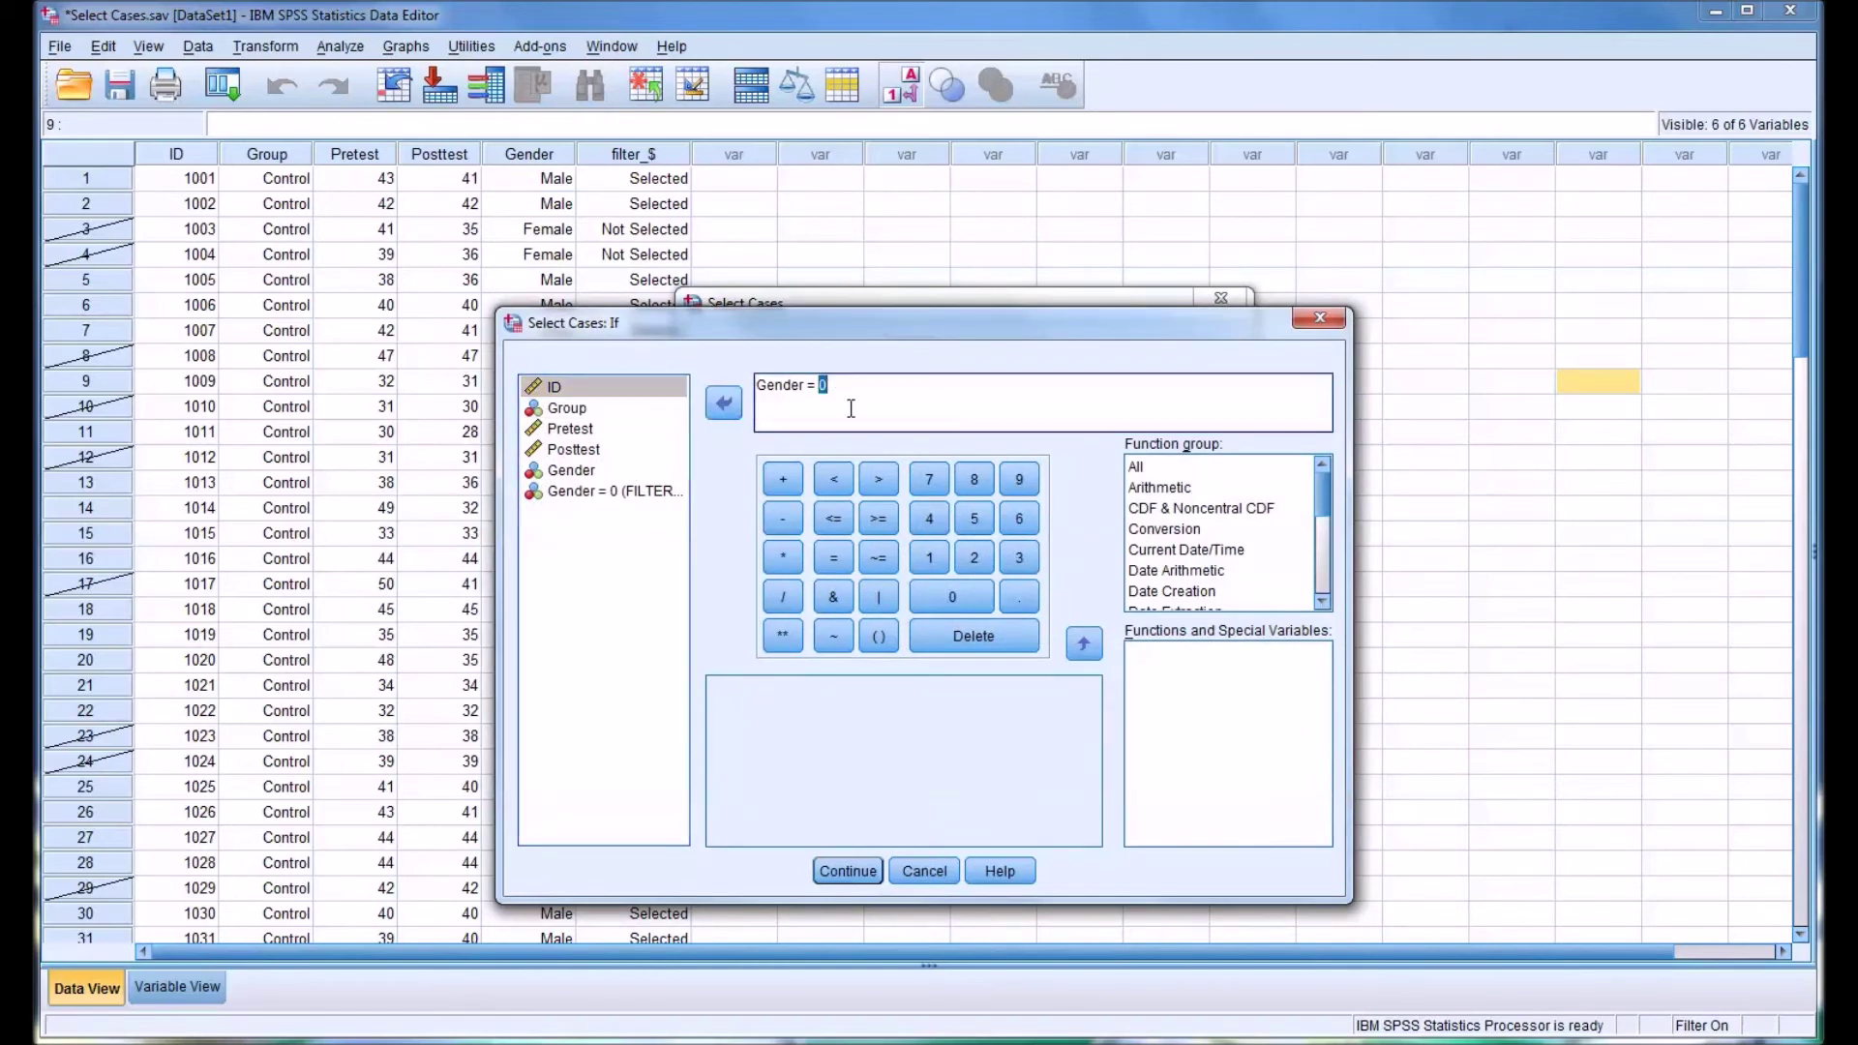
type("1")
left_click(832, 868)
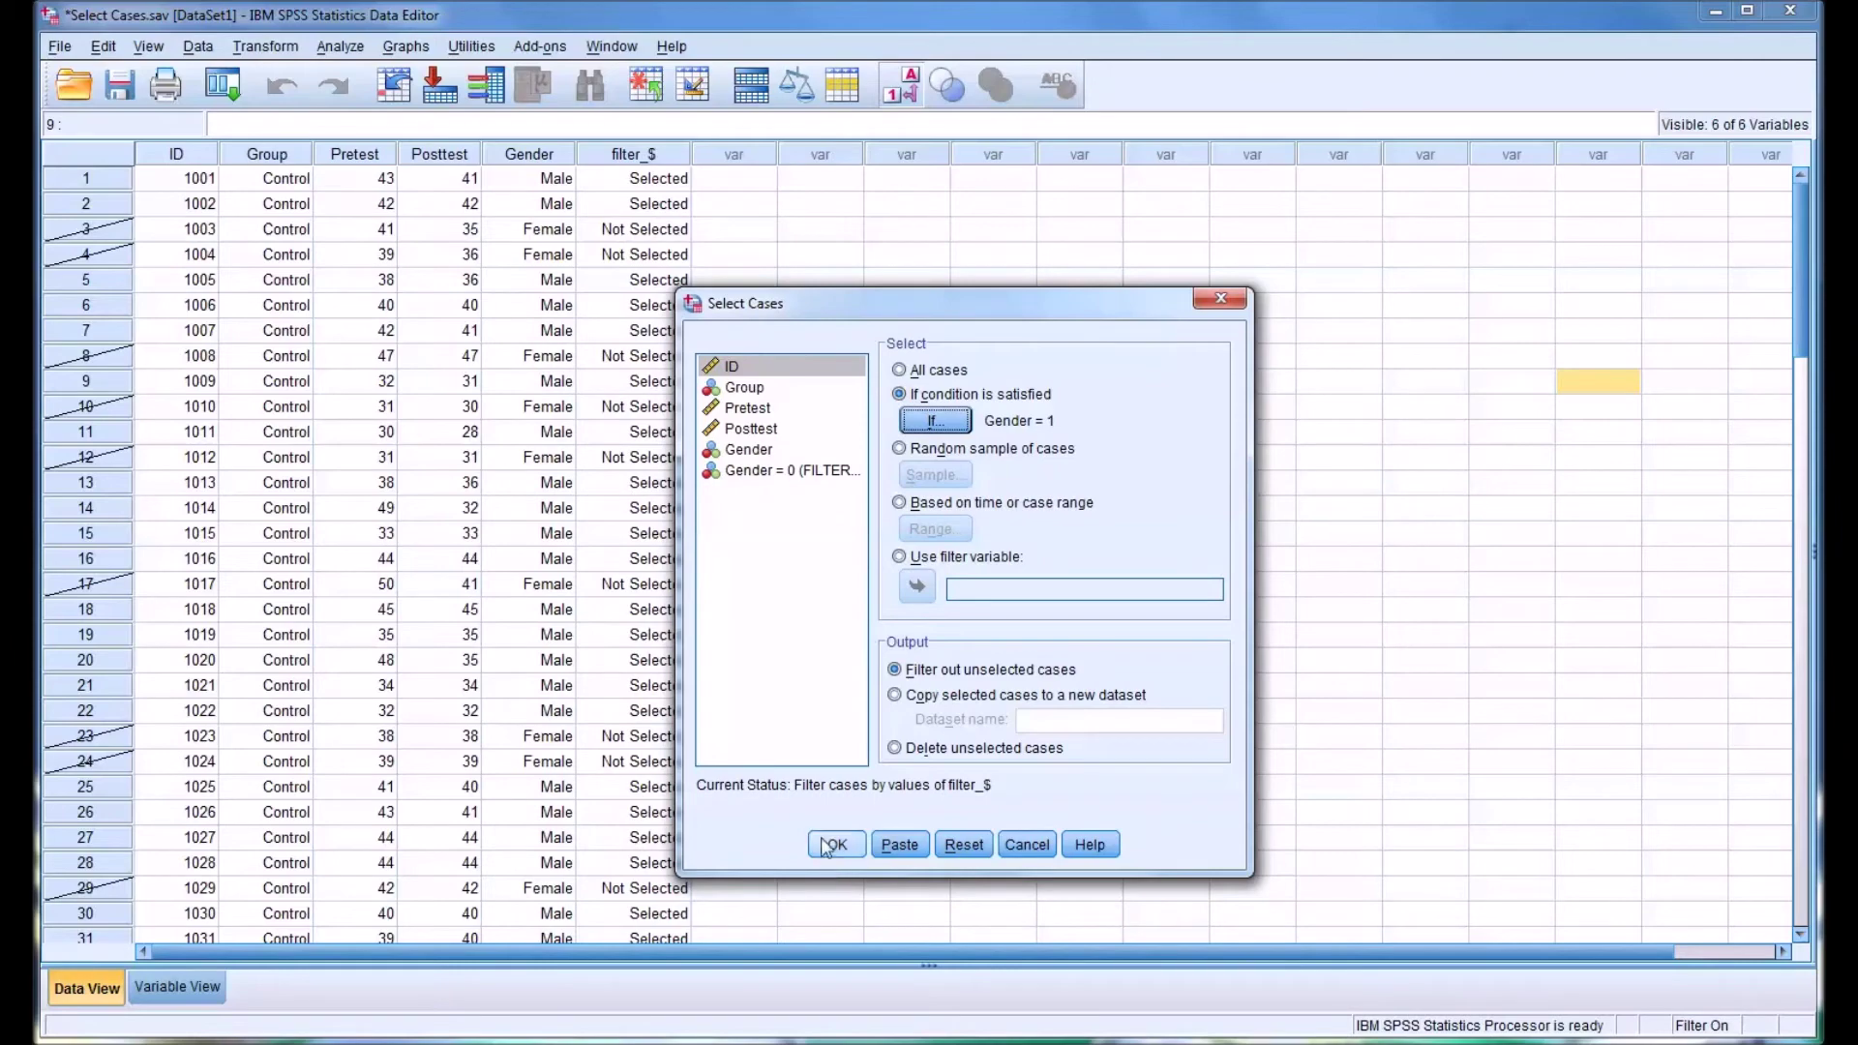
left_click(834, 845)
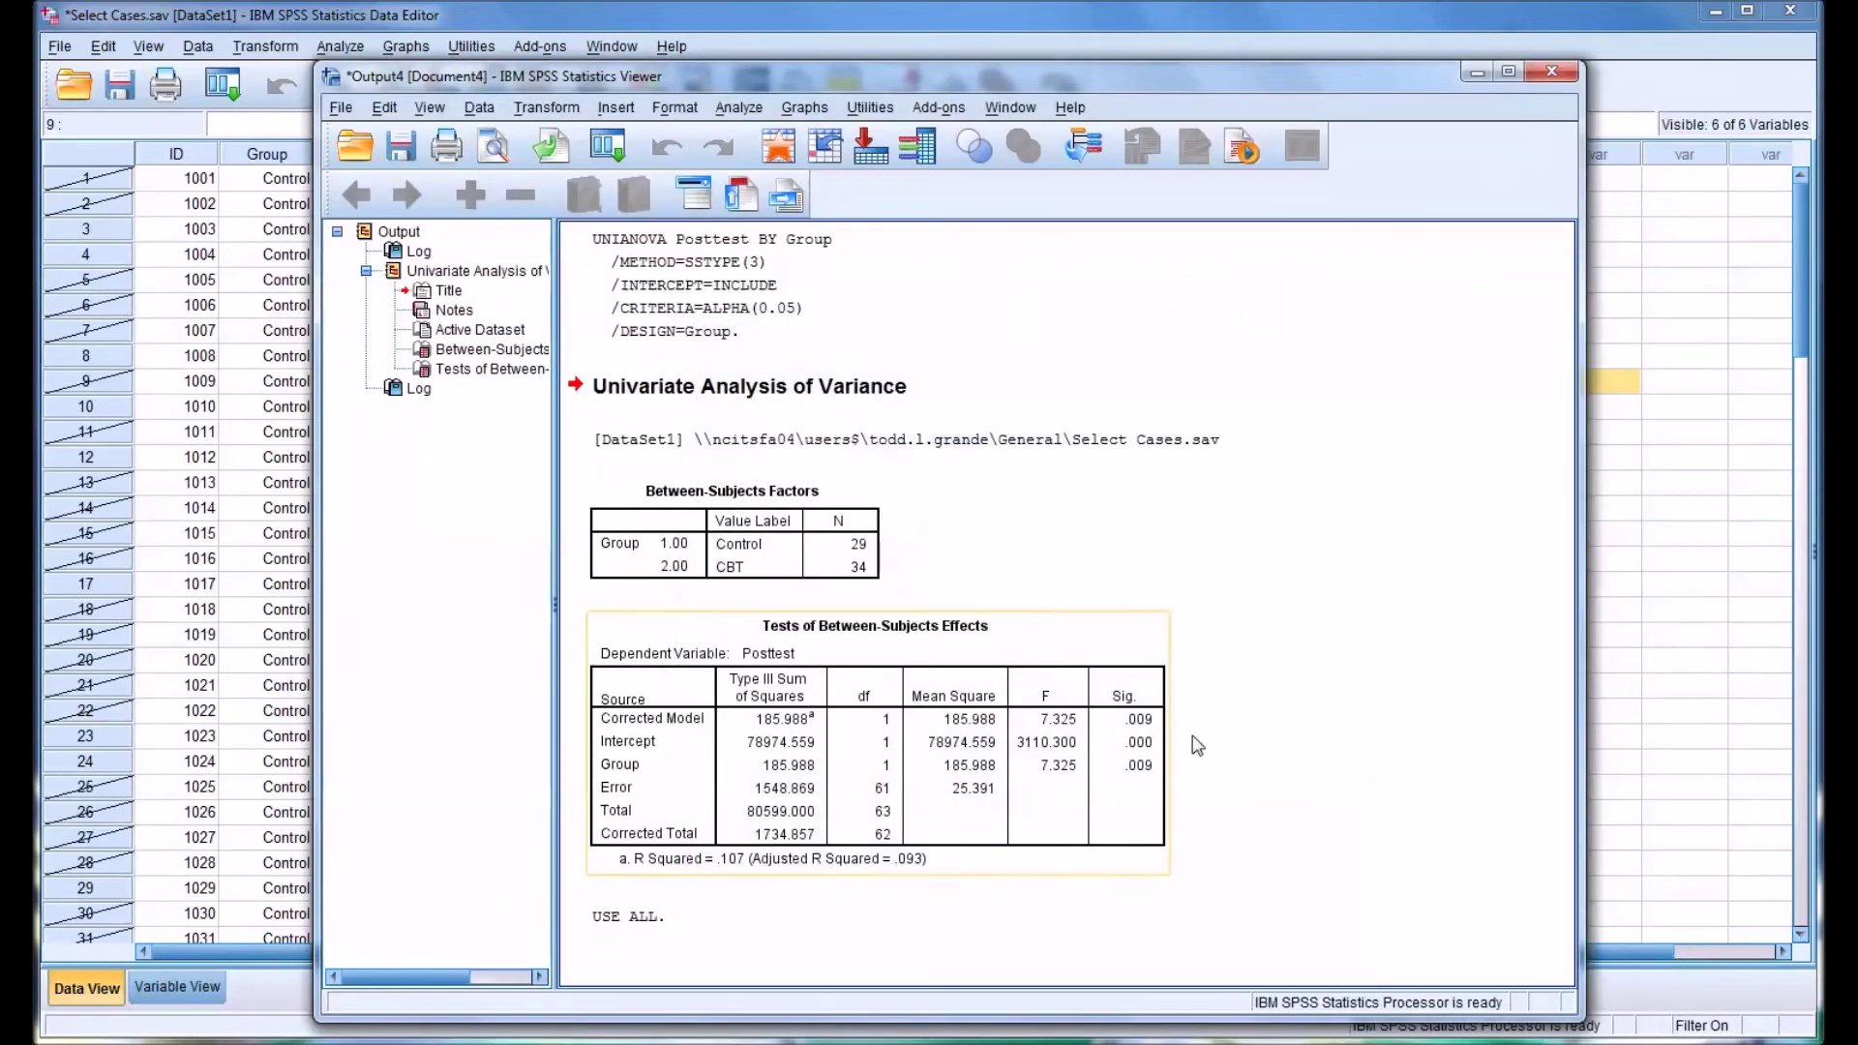
Bring the female-filtered Data Editor forward and start choosing an analysis from Analyze.
left_click(1632, 722)
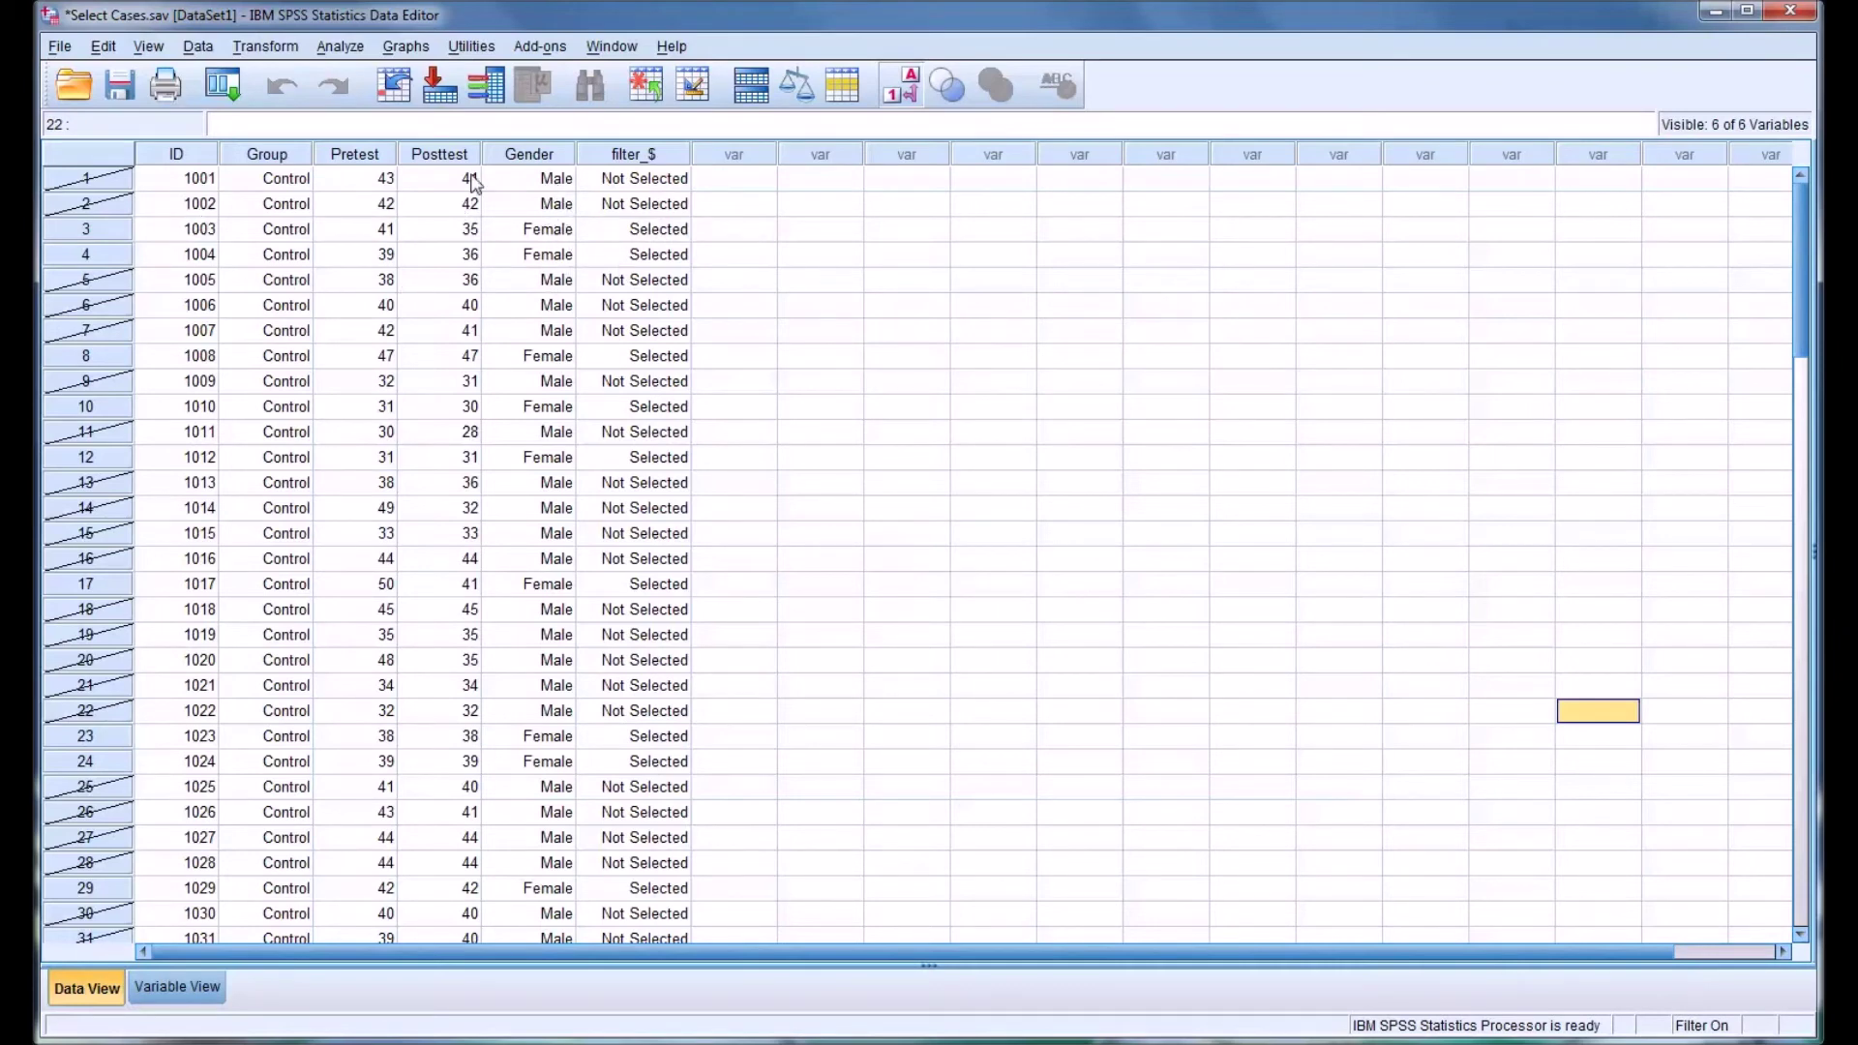
left_click(341, 46)
Rerun the Univariate ANOVA of Posttest by Group on the female cases.
mouse_move(397, 182)
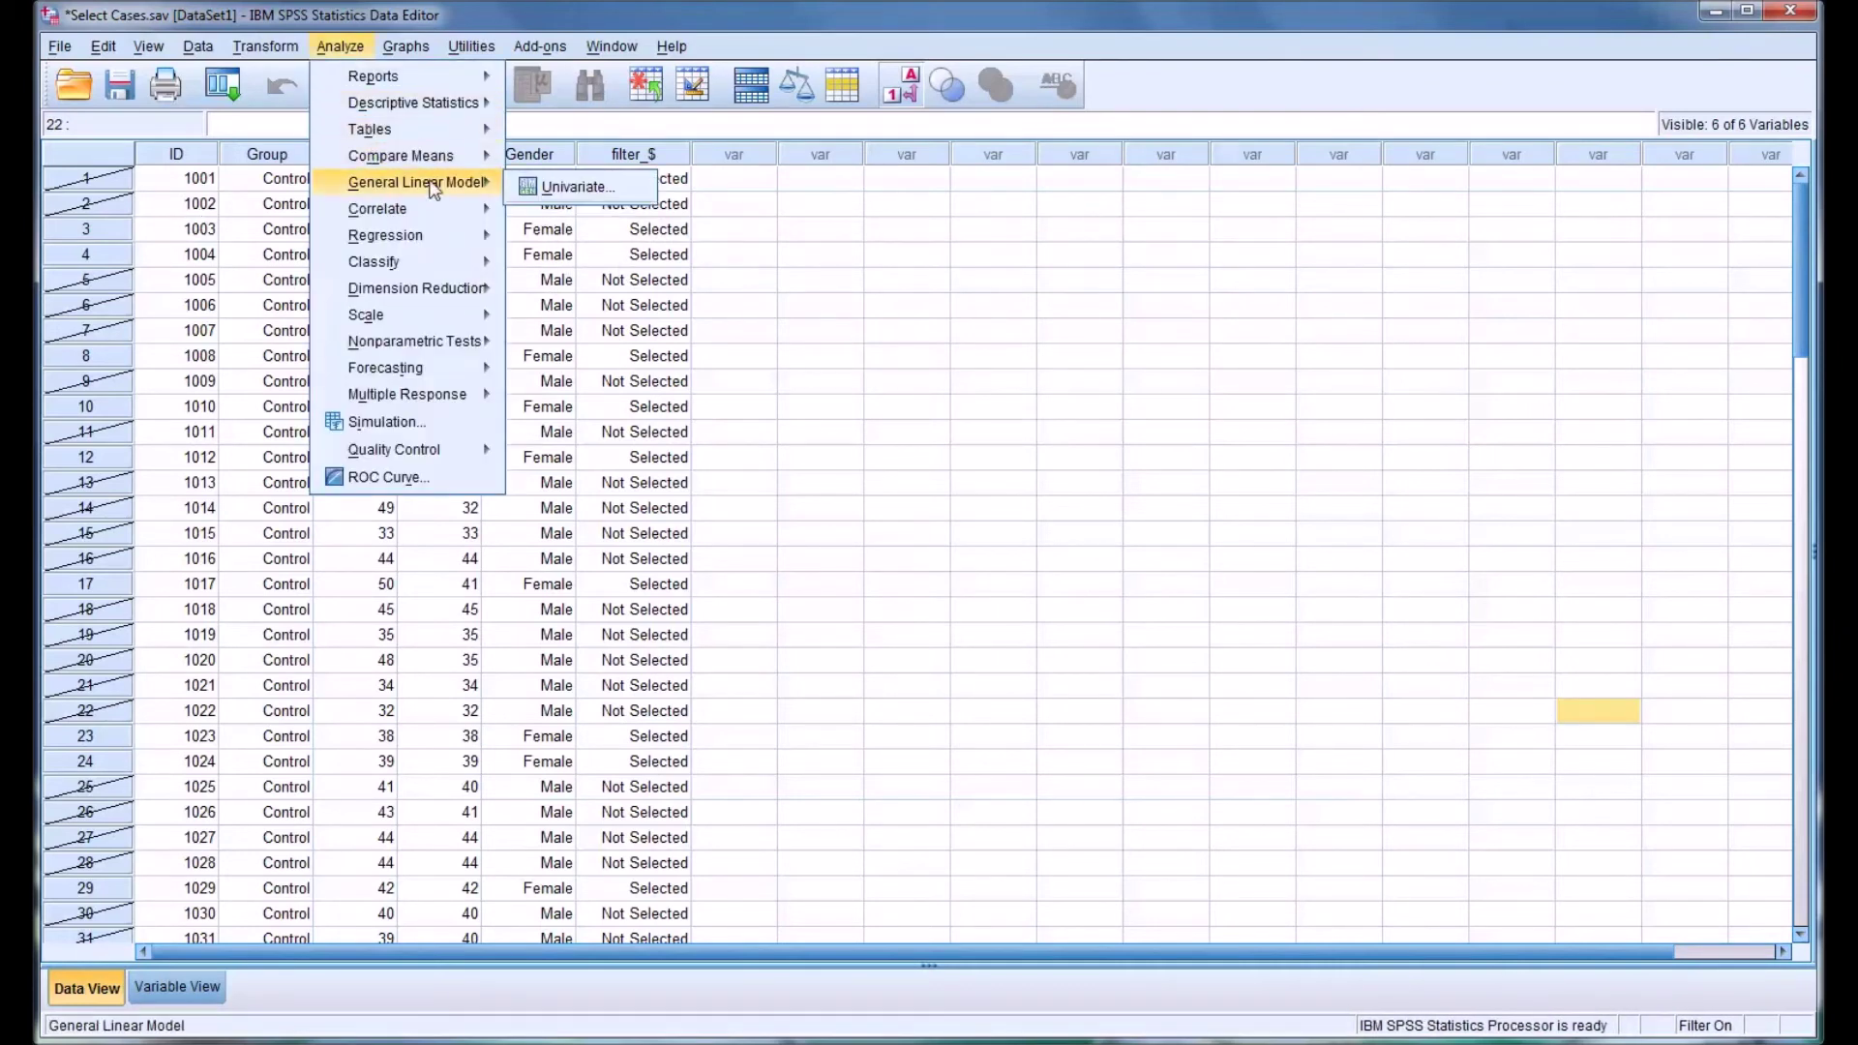
left_click(559, 182)
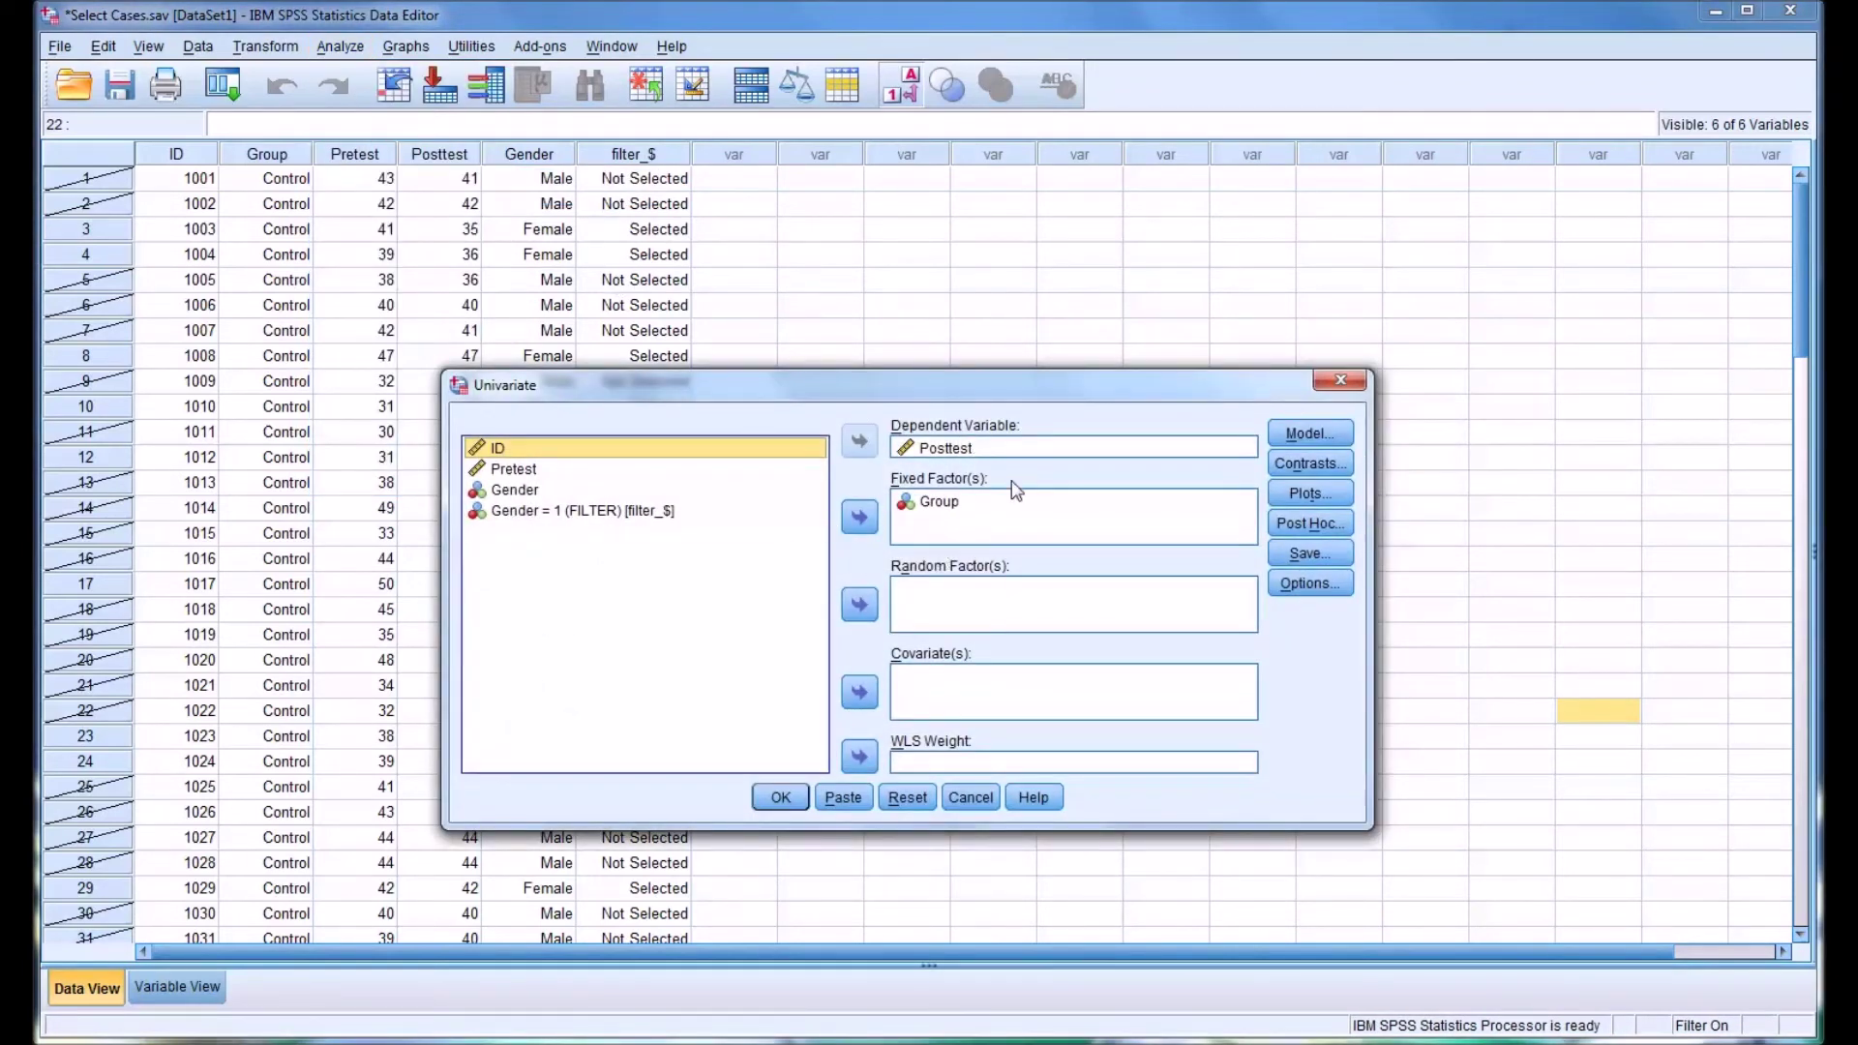
left_click(780, 797)
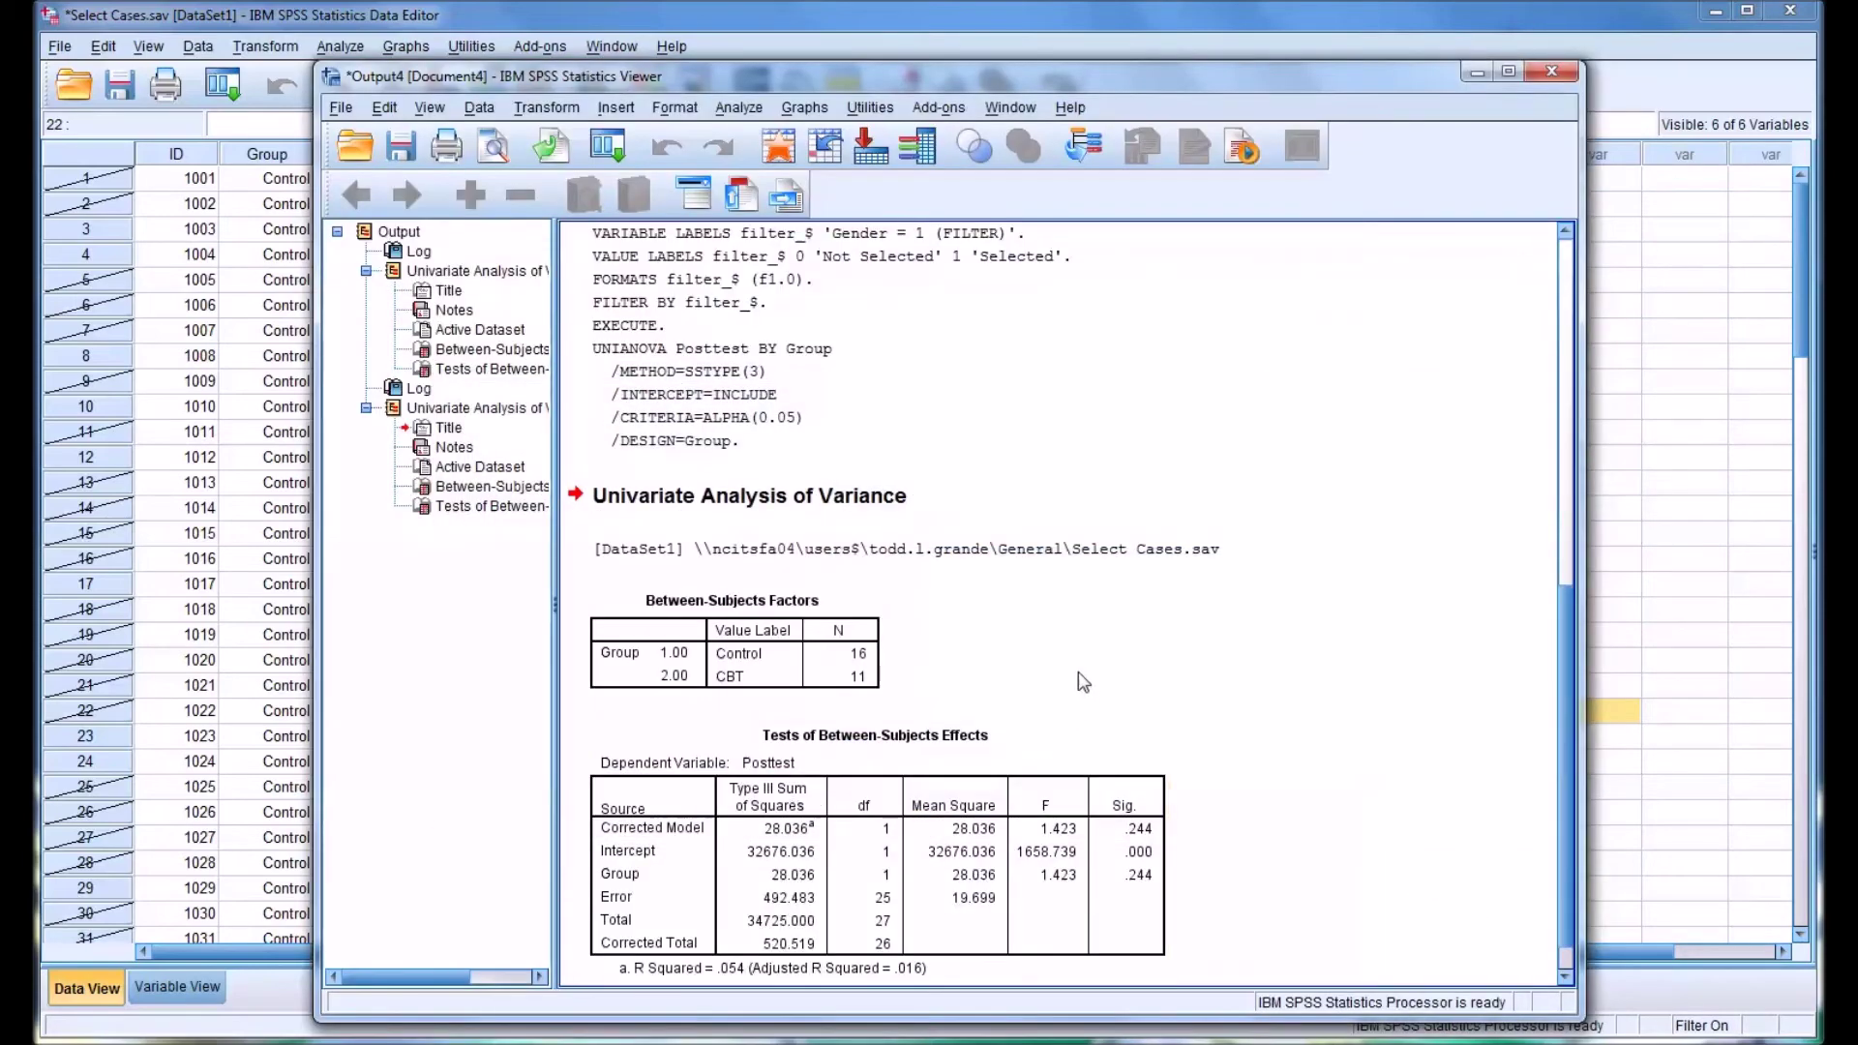
Scroll through the female ANOVA results, then close the Output Viewer.
scroll(1065, 664, "down", 1)
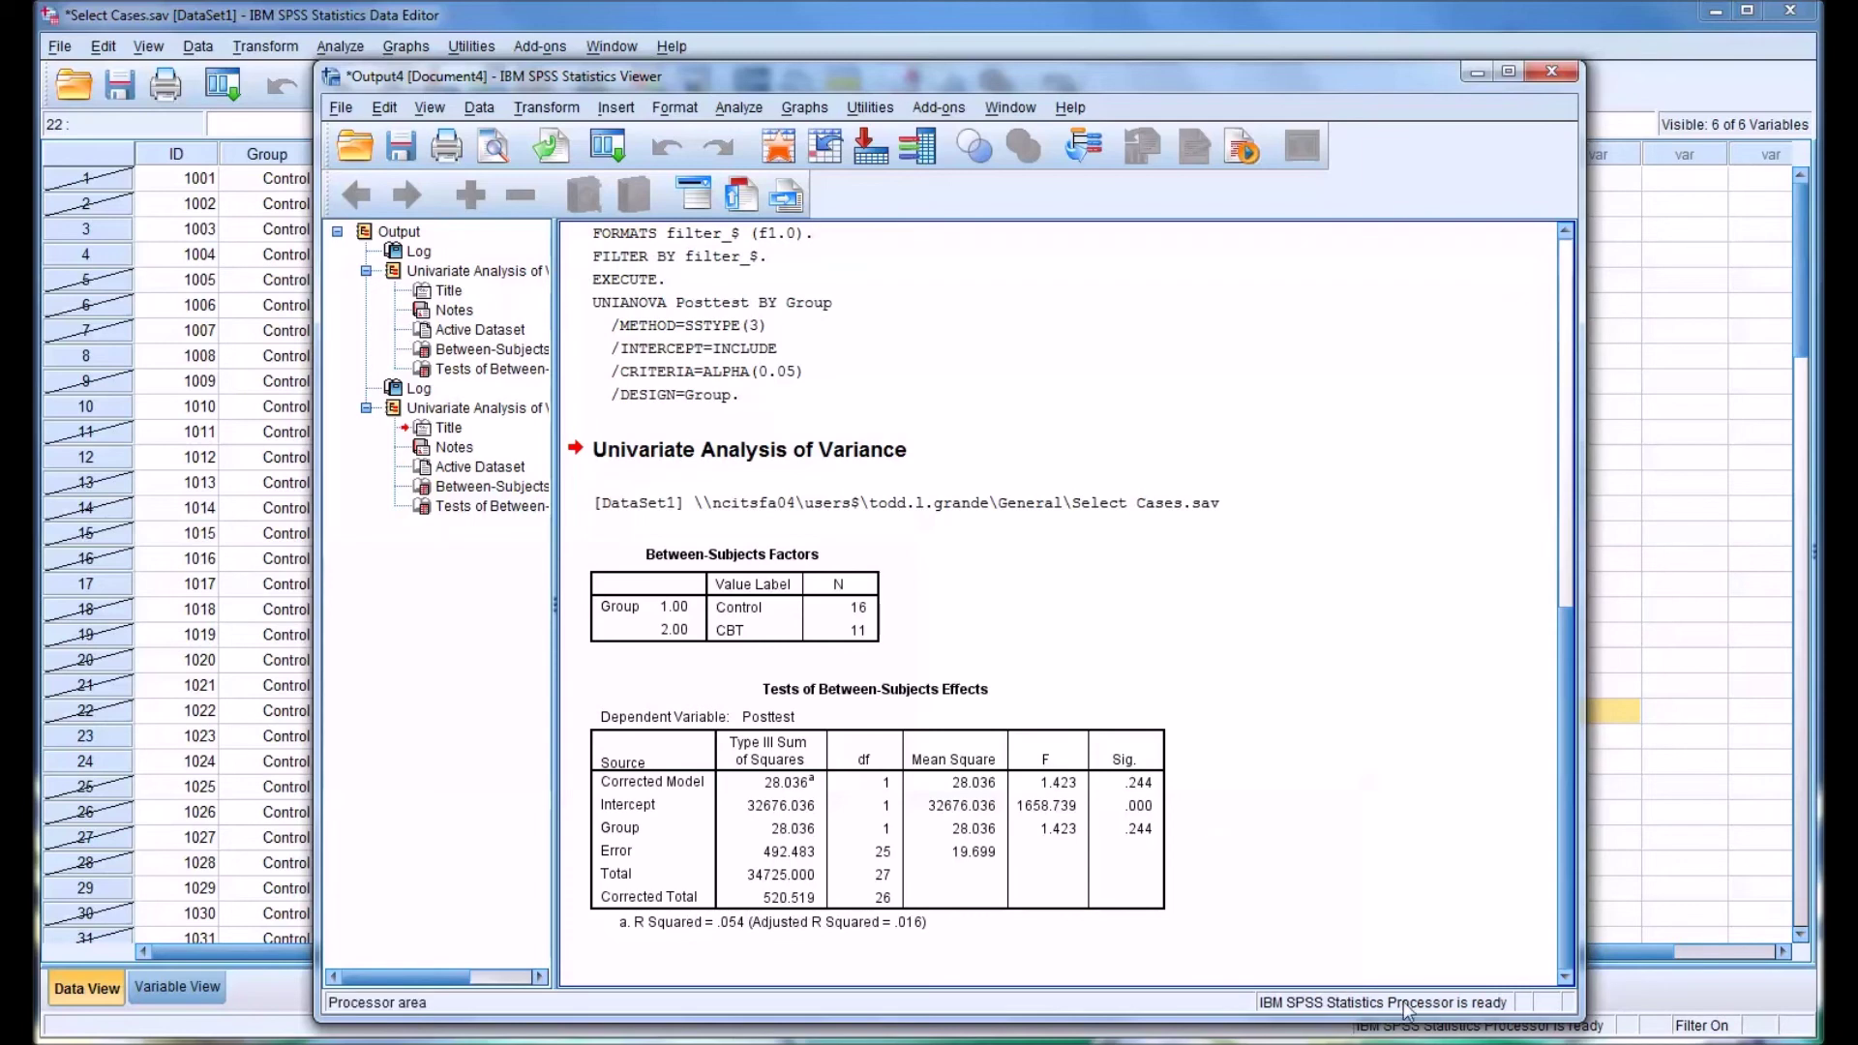
left_click(1552, 72)
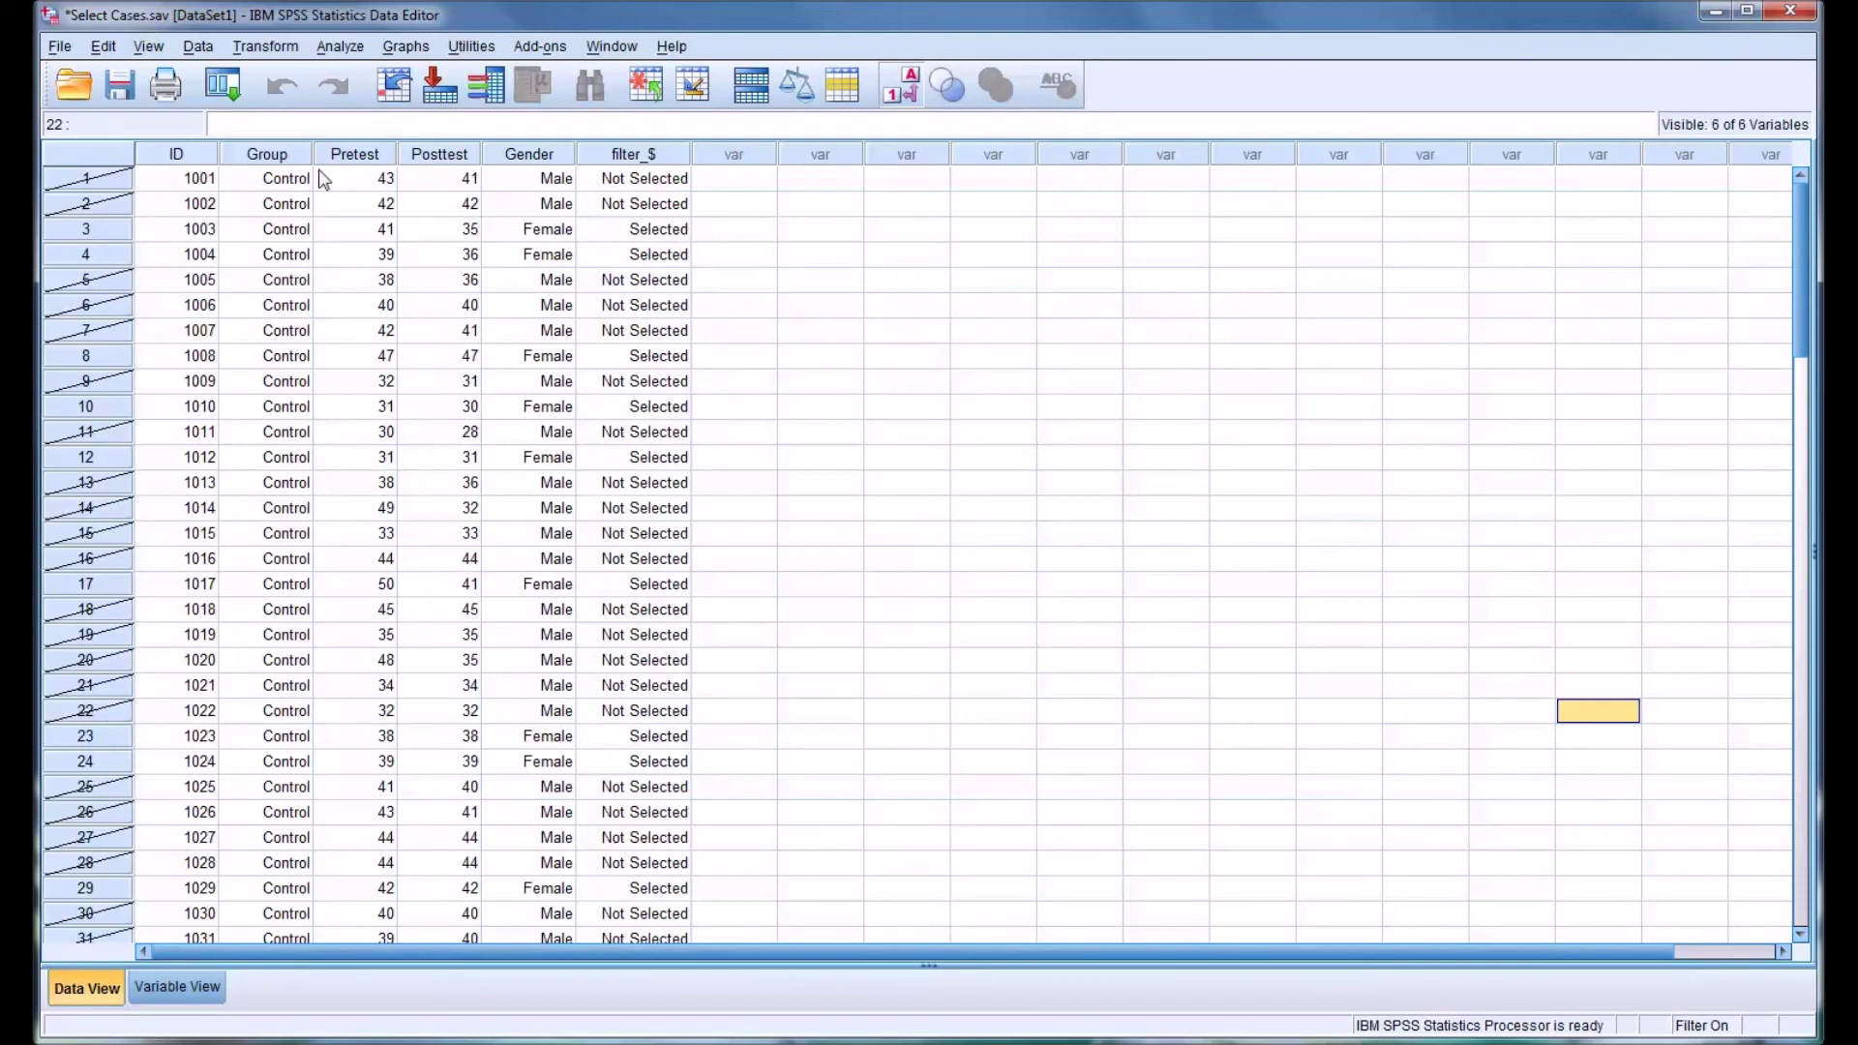
Reset Select Cases to All cases so no rows are filtered out.
left_click(197, 46)
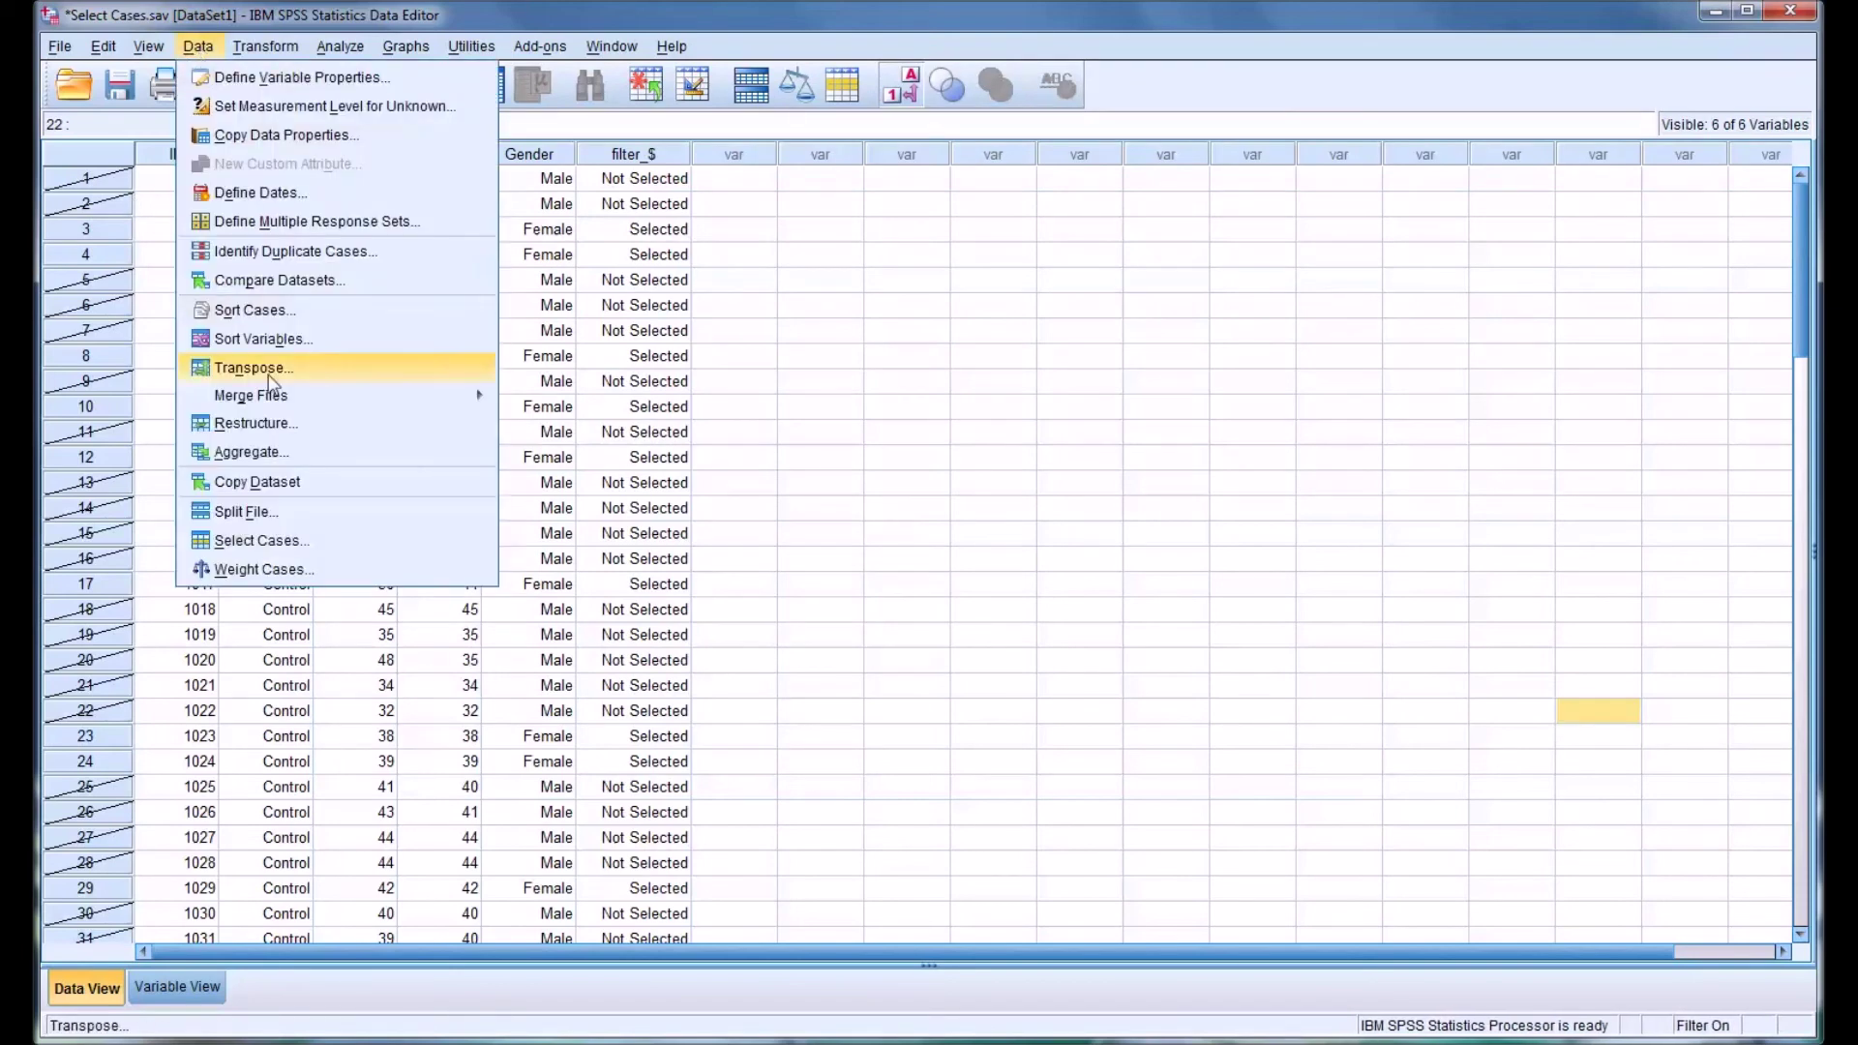
left_click(250, 542)
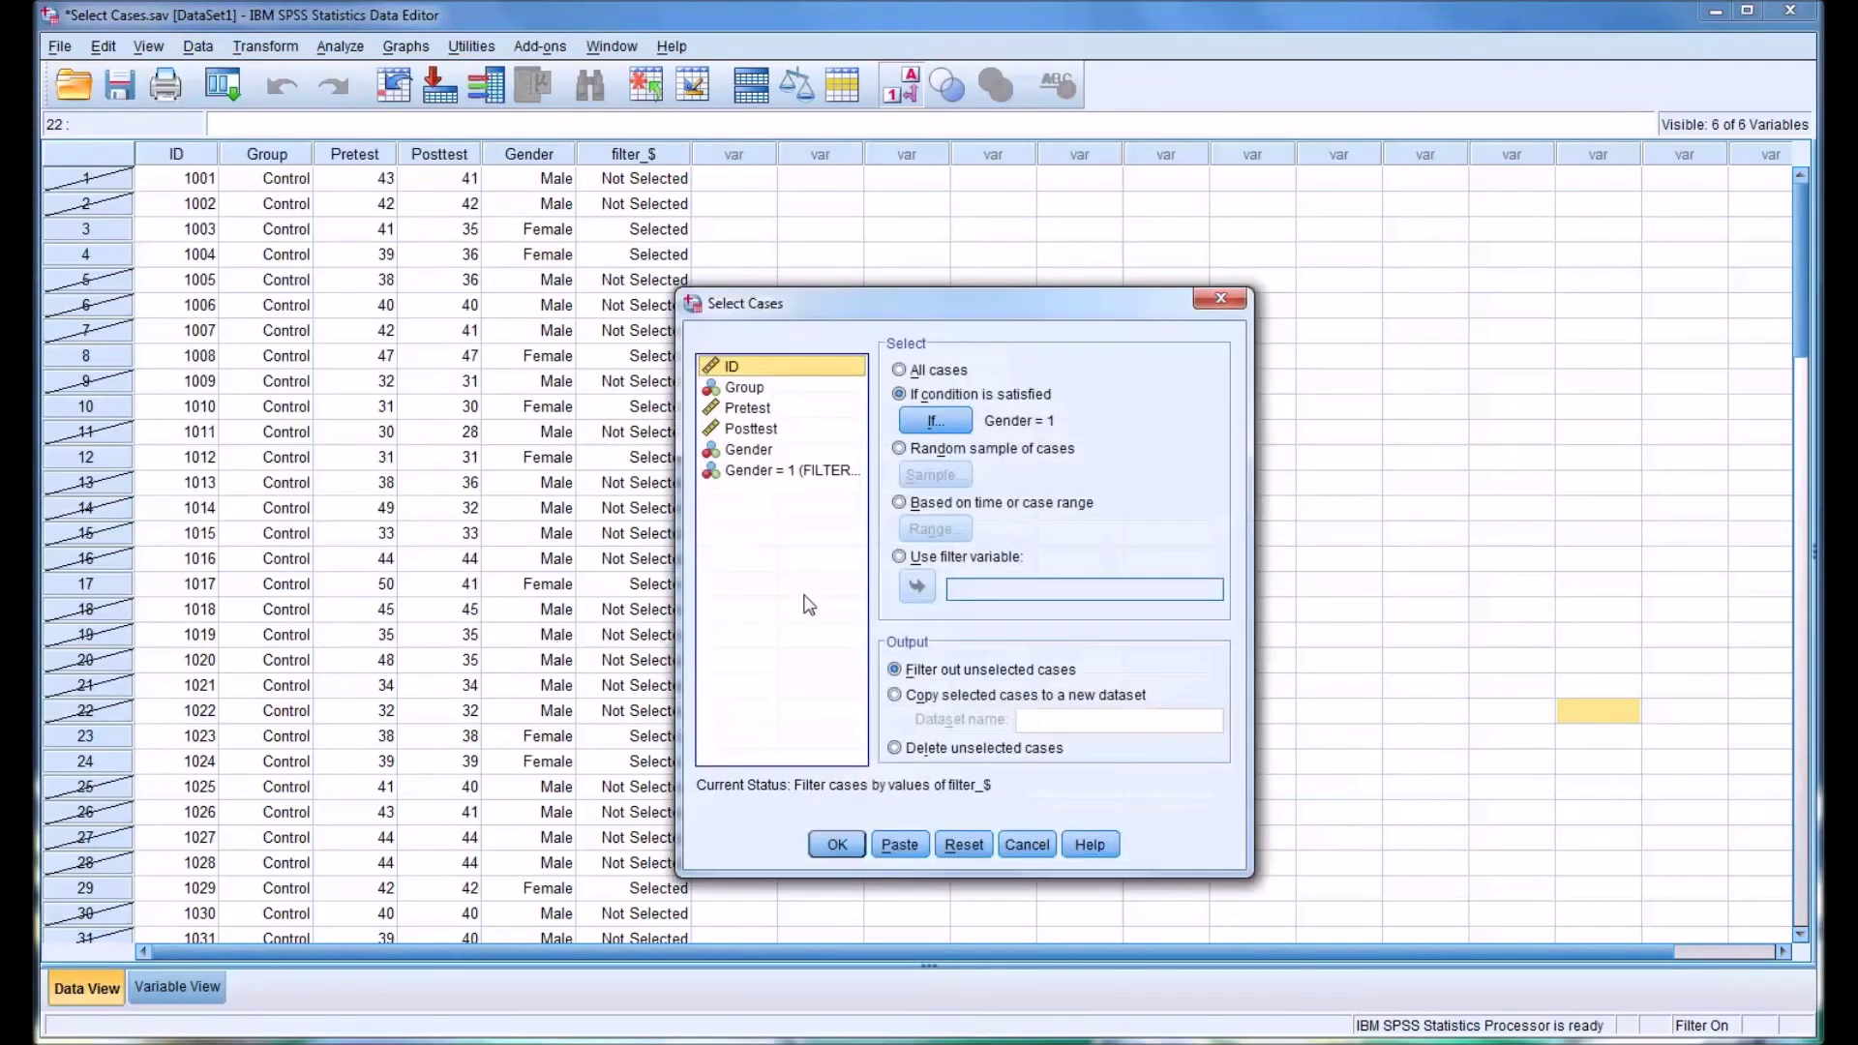
left_click(900, 371)
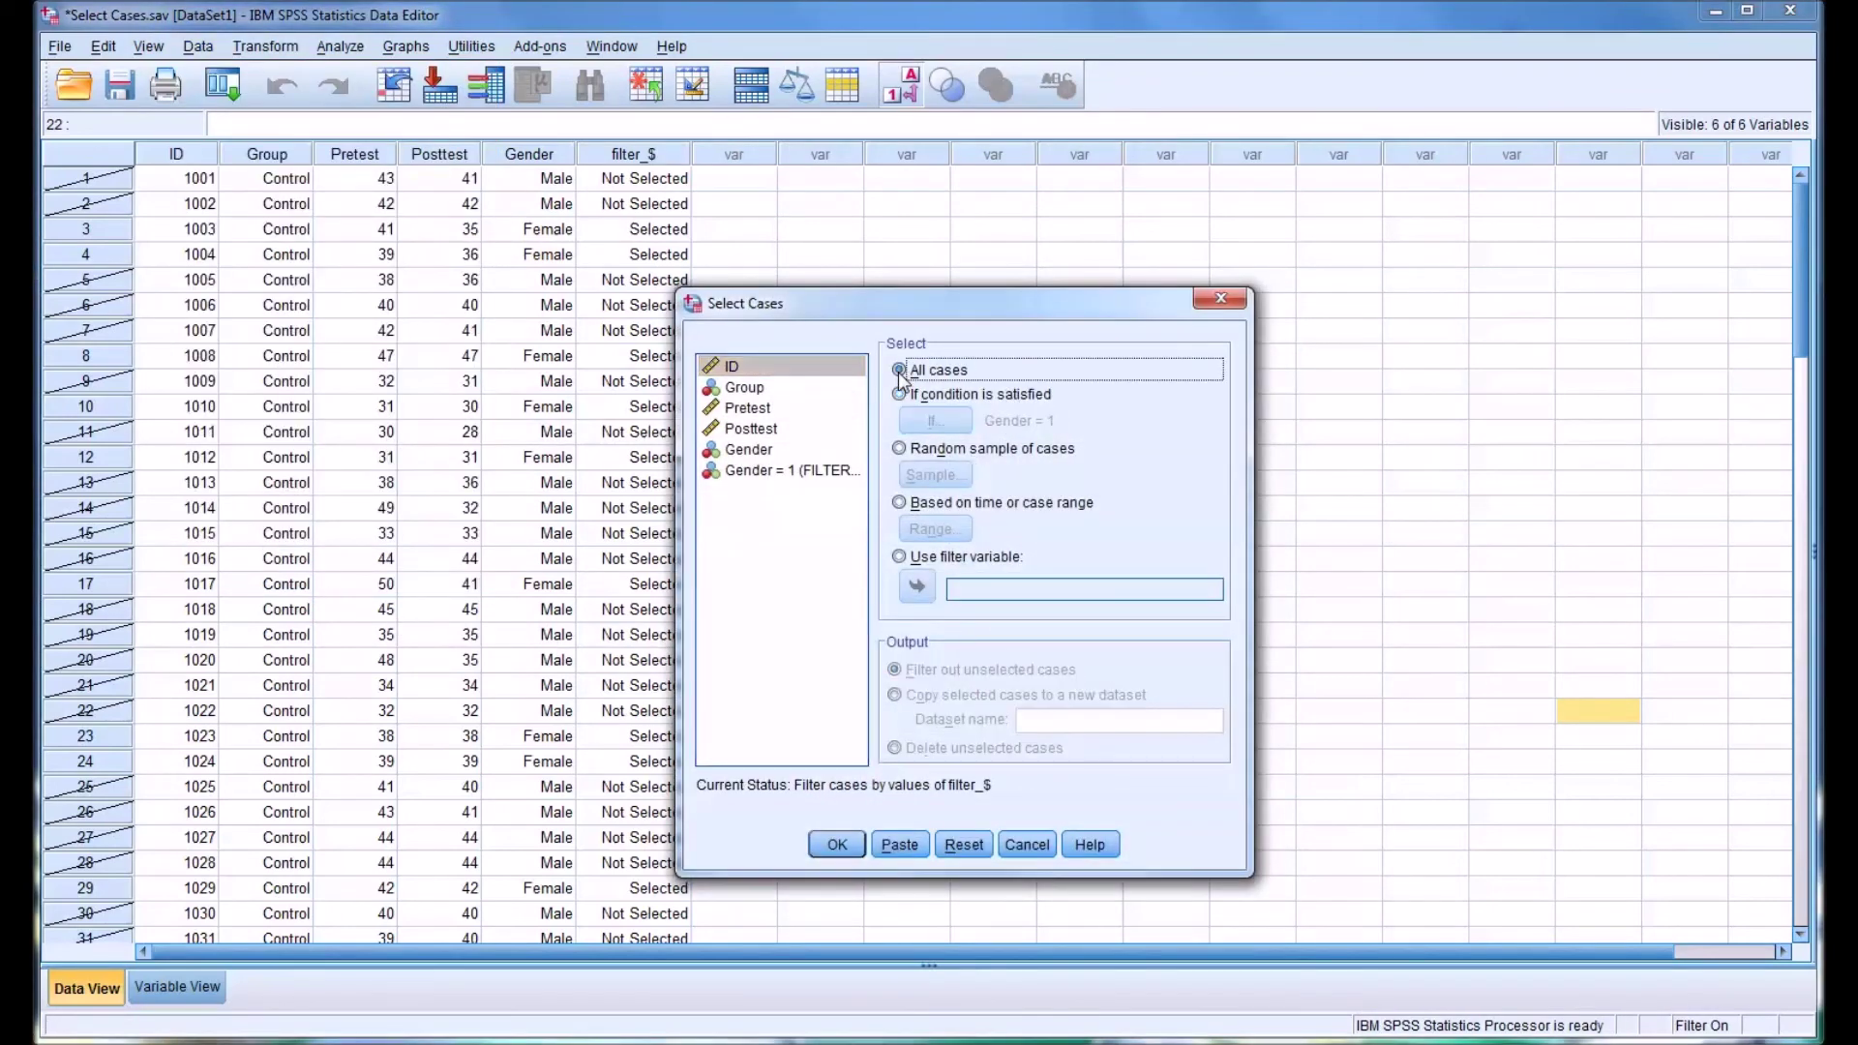
left_click(836, 845)
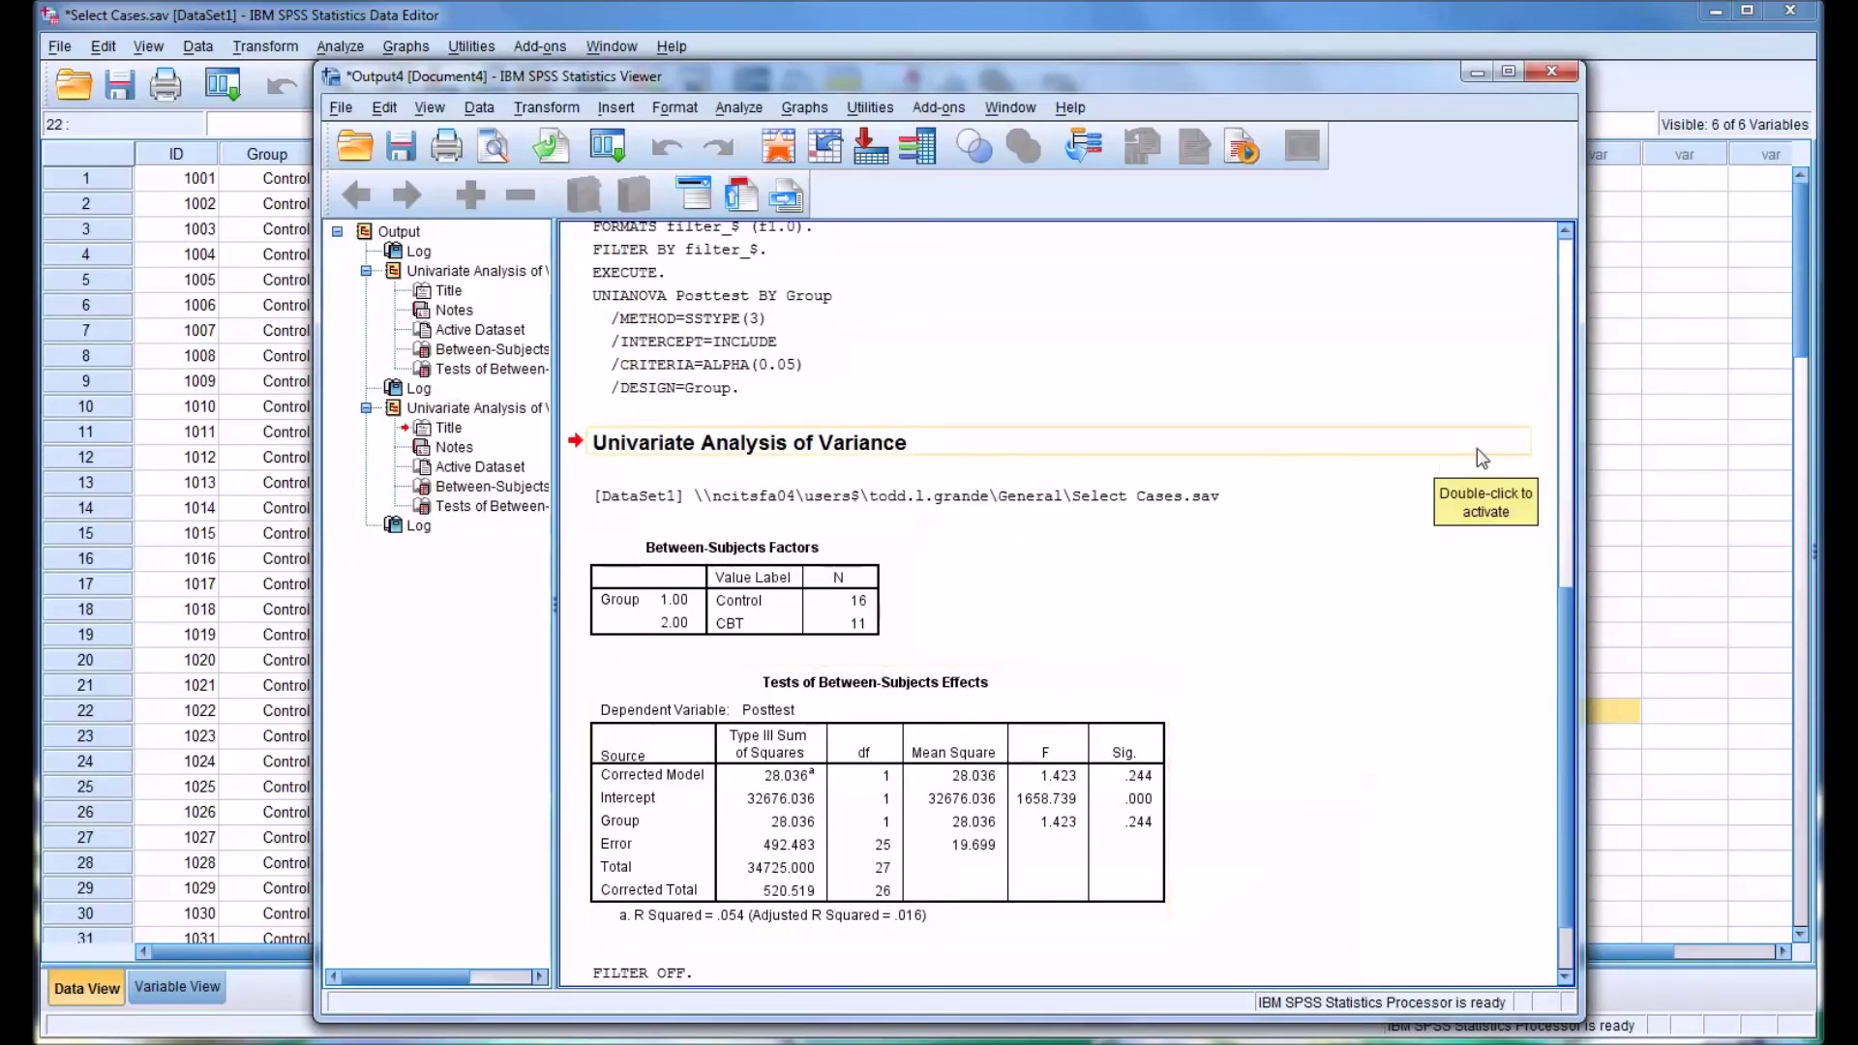
Bring the Data Editor back in front of the Output Viewer.
left_click(1602, 333)
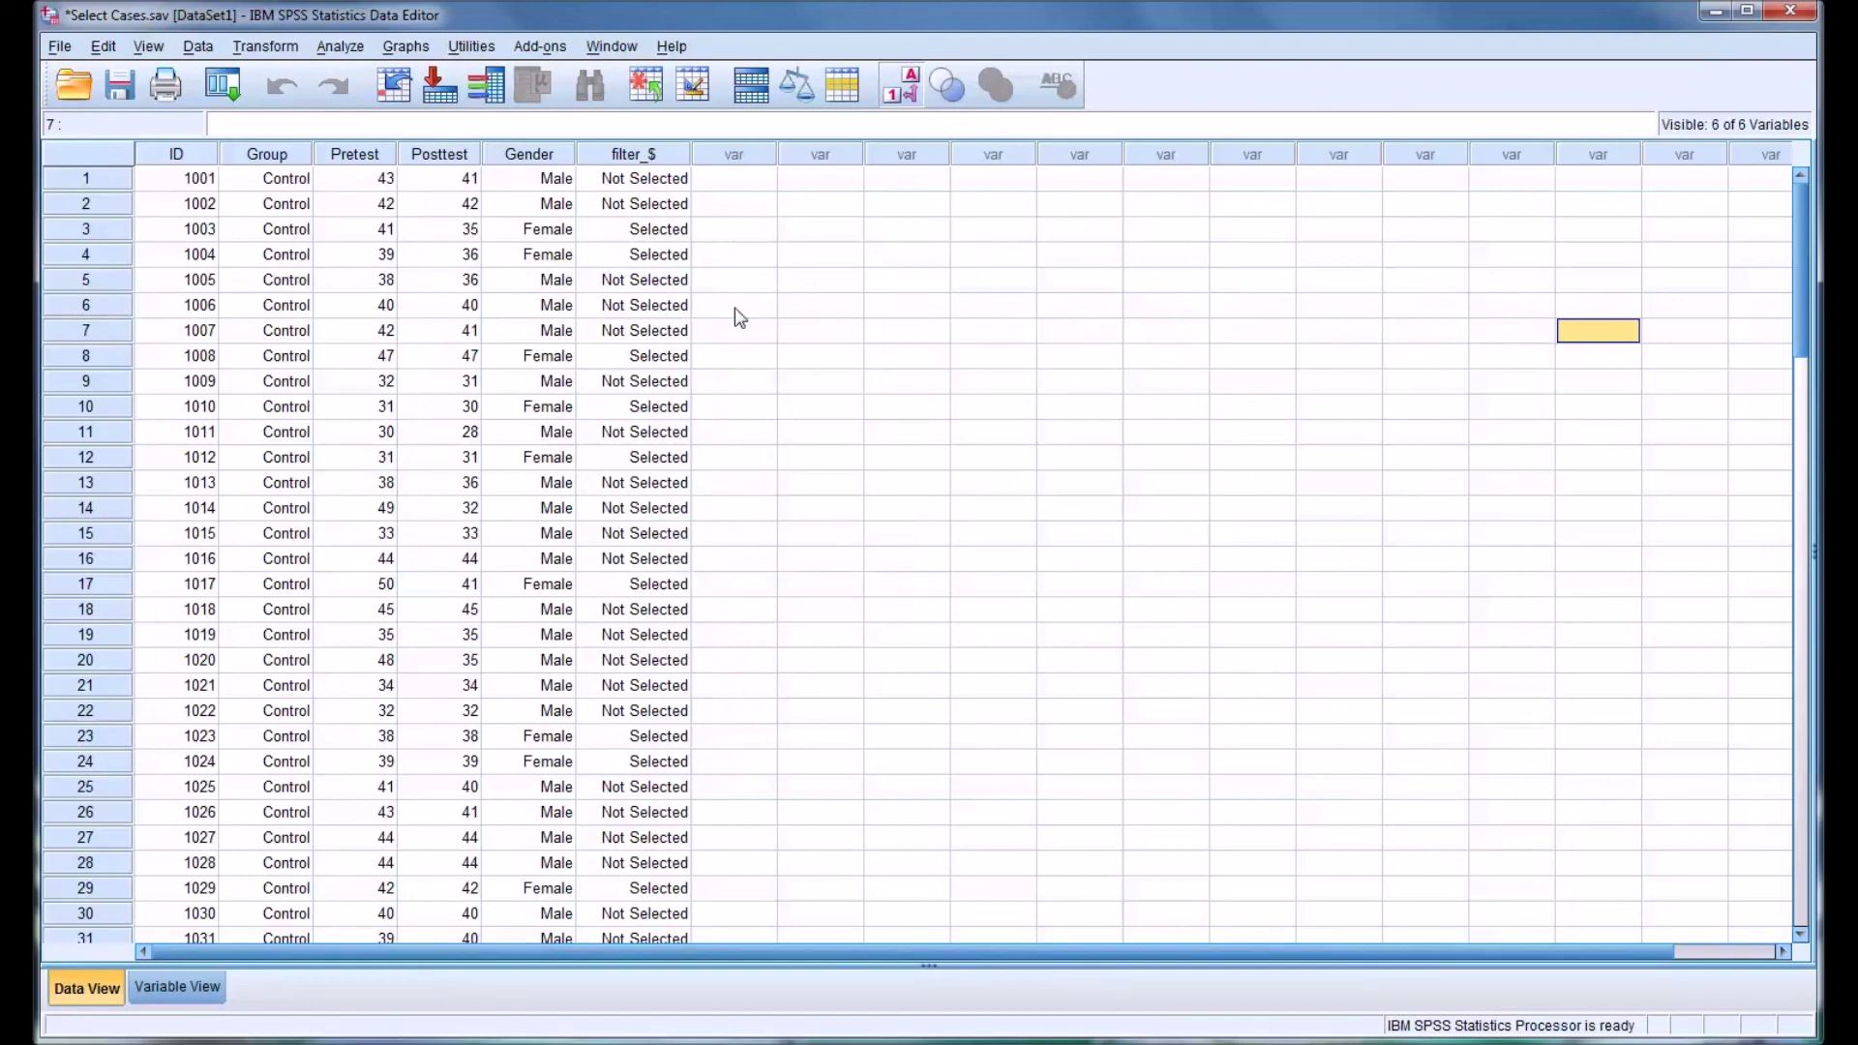
Delete the filter_$ column with Clear, leaving the five original variables.
left_click(633, 155)
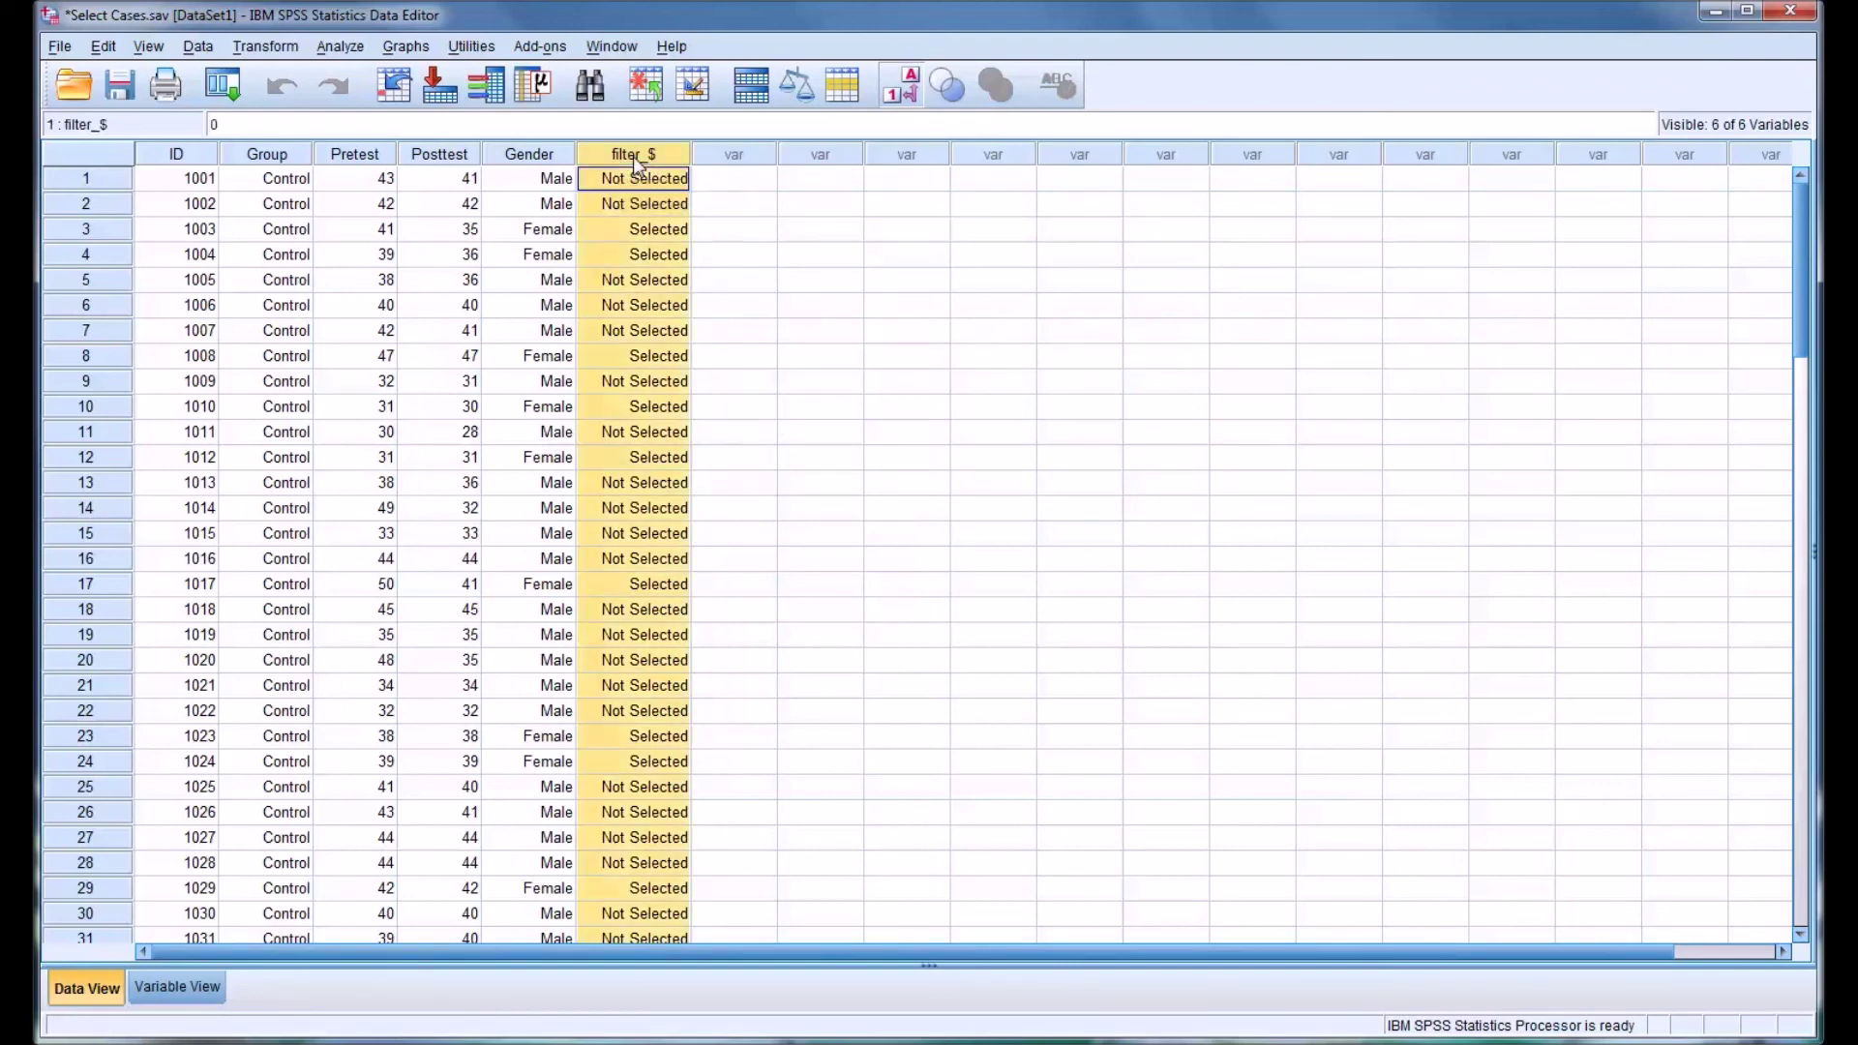
right_click(634, 158)
left_click(690, 264)
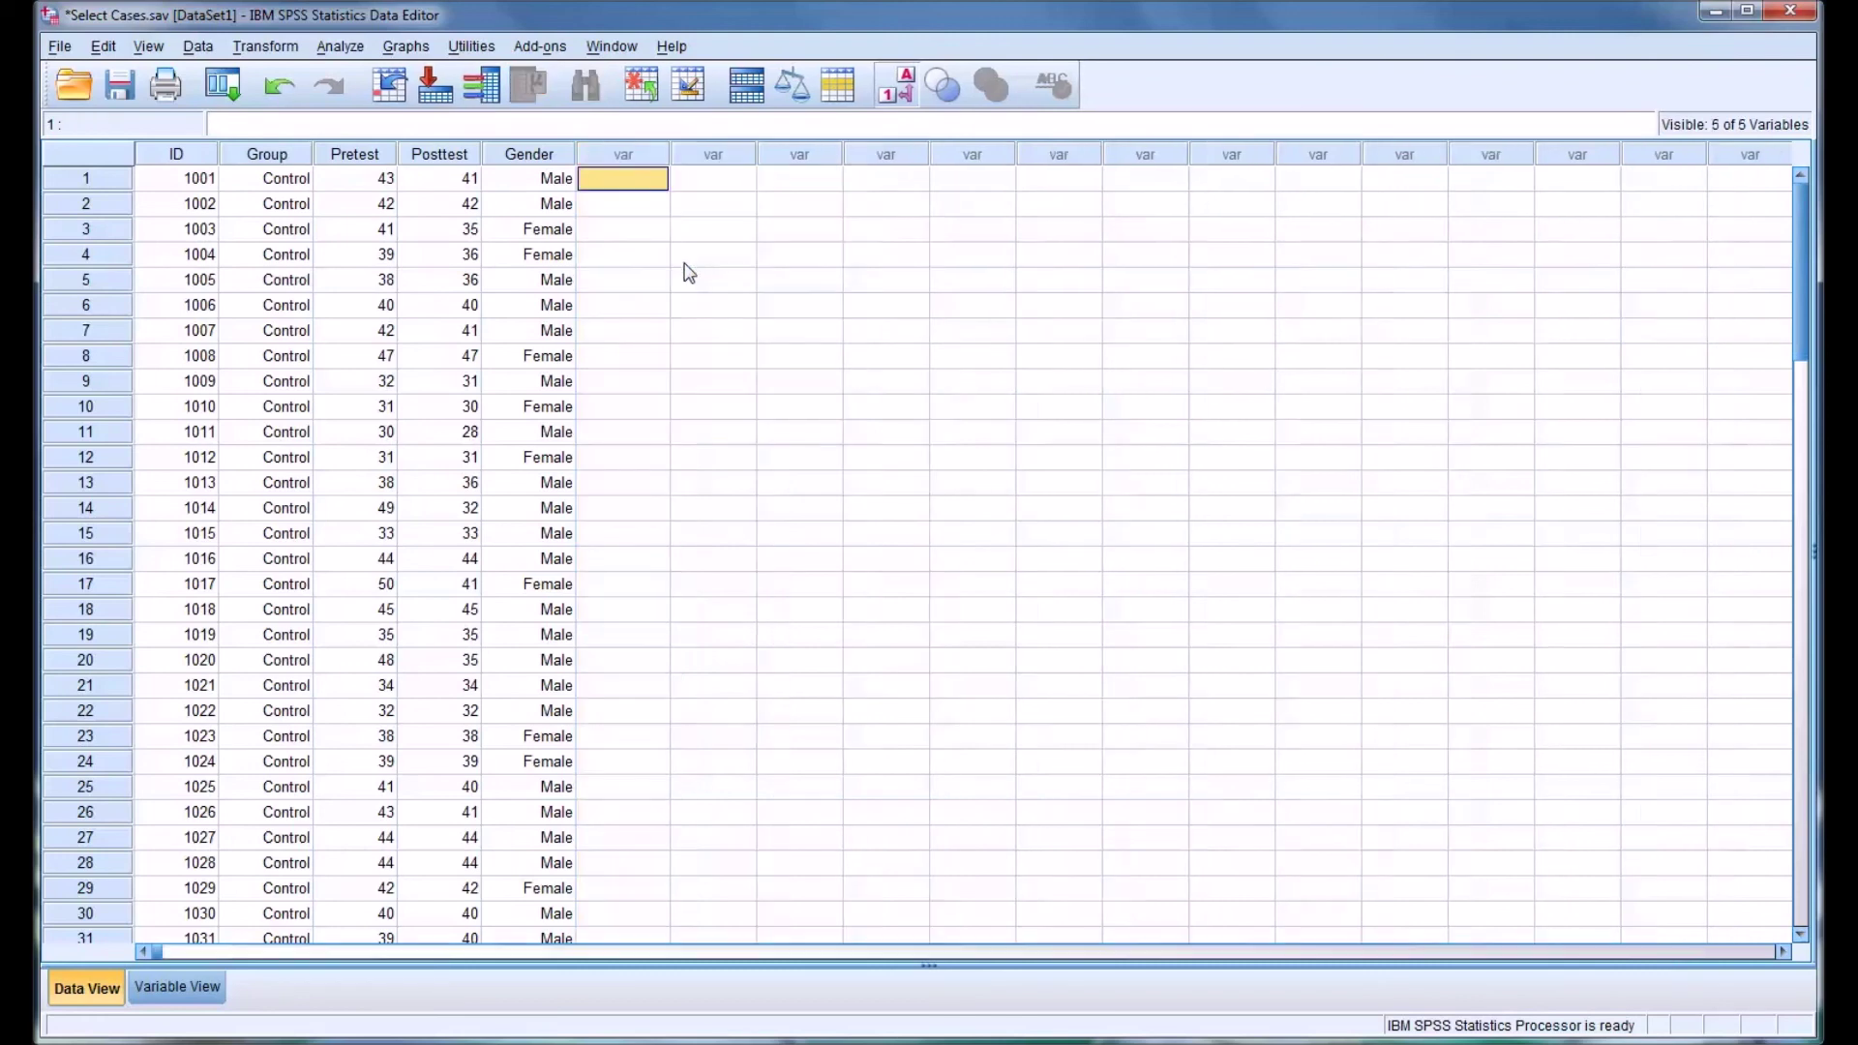